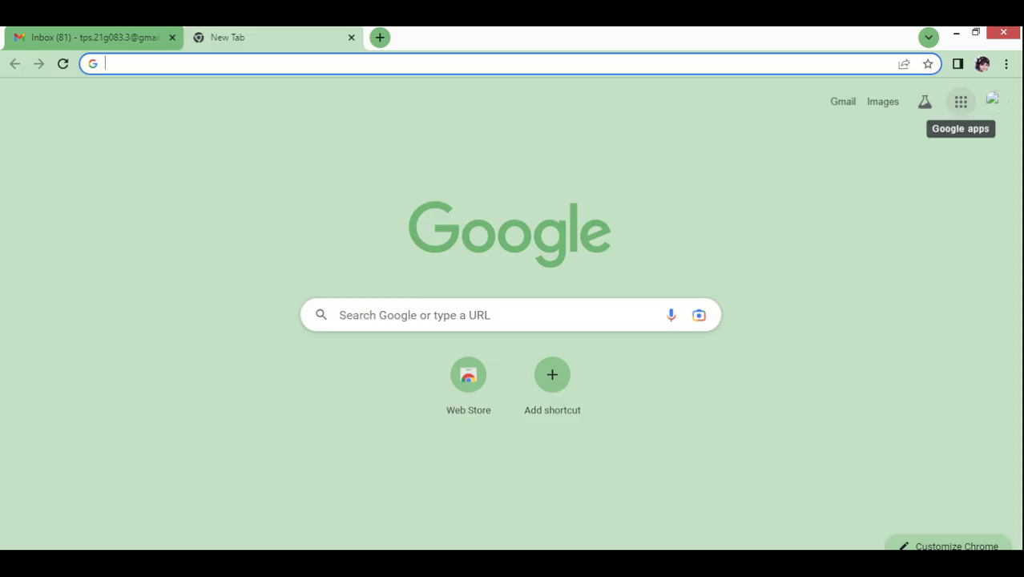
click(960, 102)
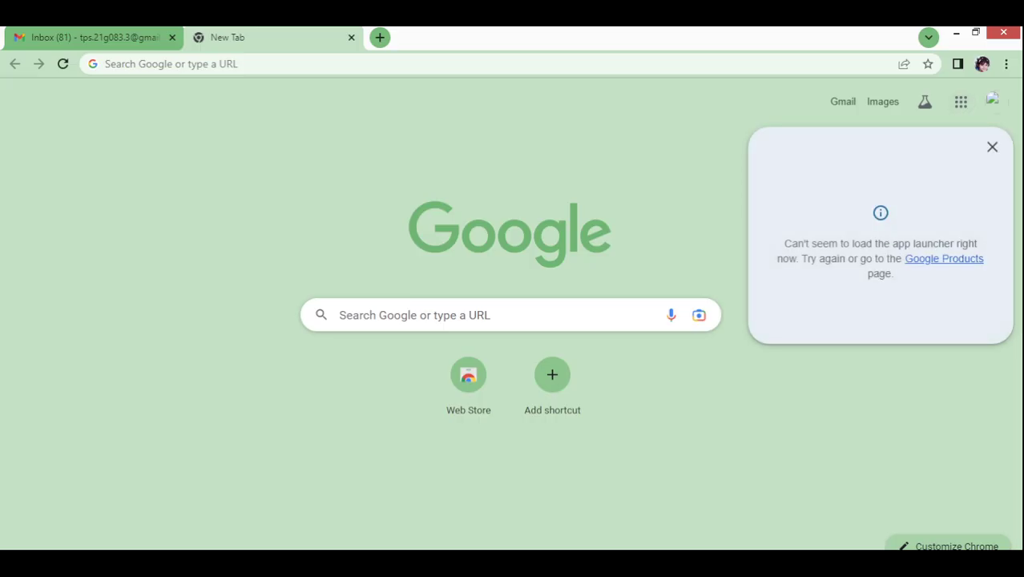
mouse_move(570, 563)
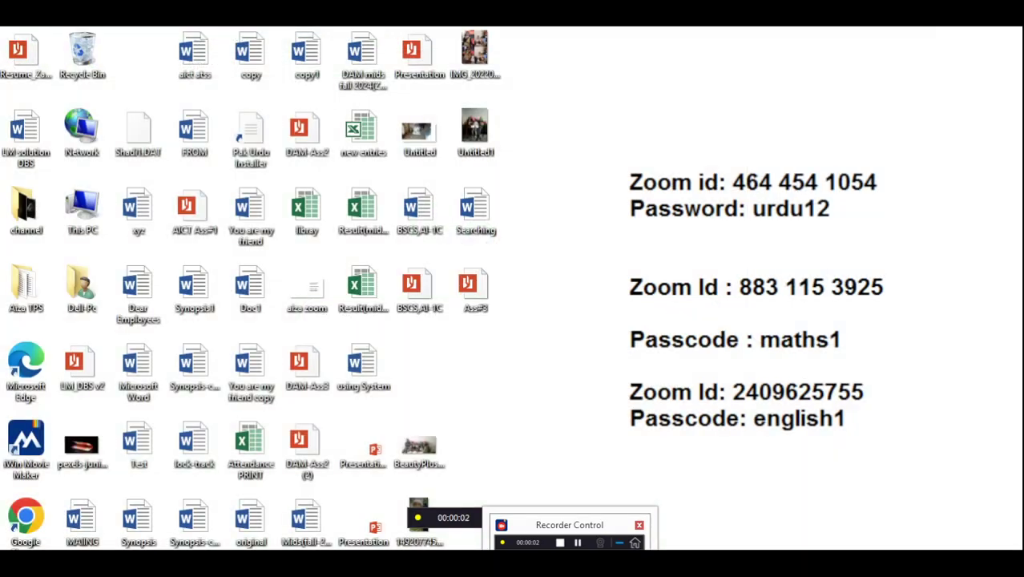
click(569, 537)
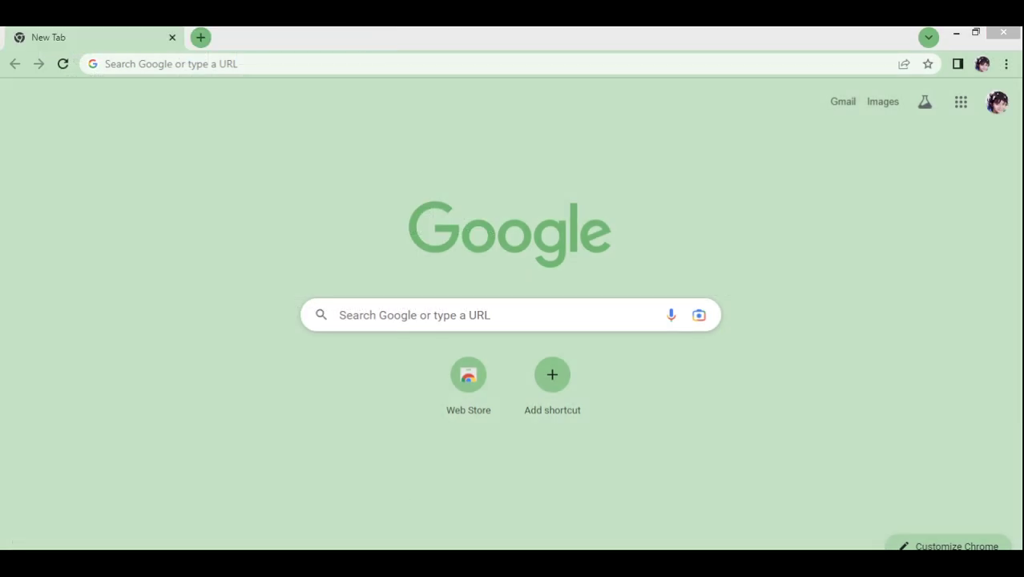
Open Google Forms from the Google apps list and create a blank form
click(960, 102)
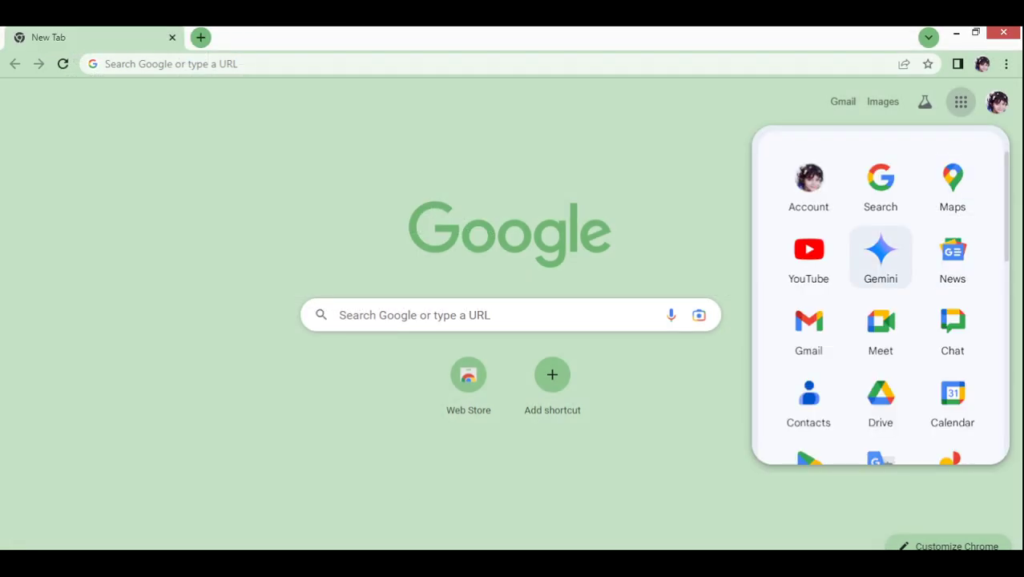
scroll(880, 255, down, 2)
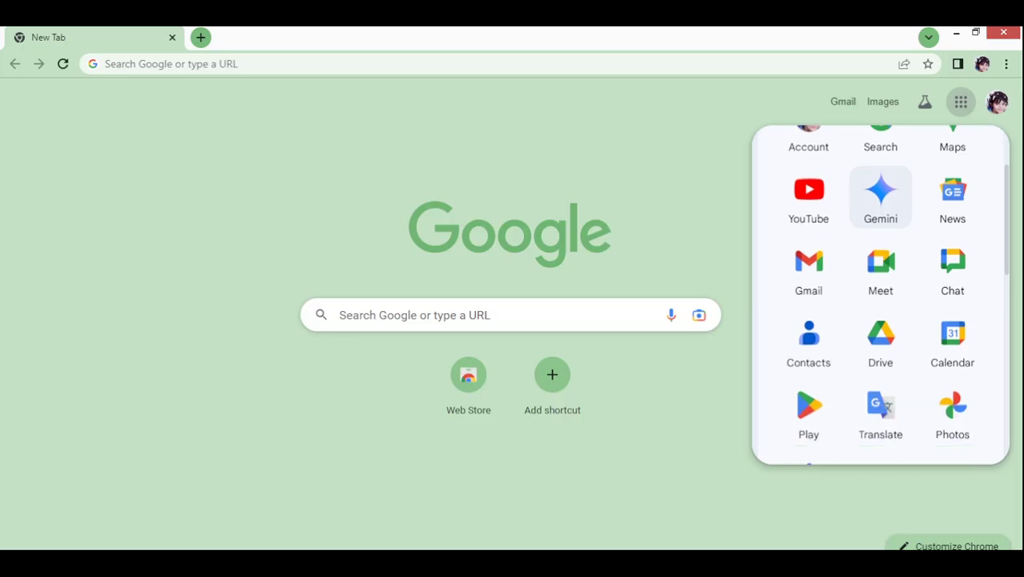
scroll(880, 232, down, 5)
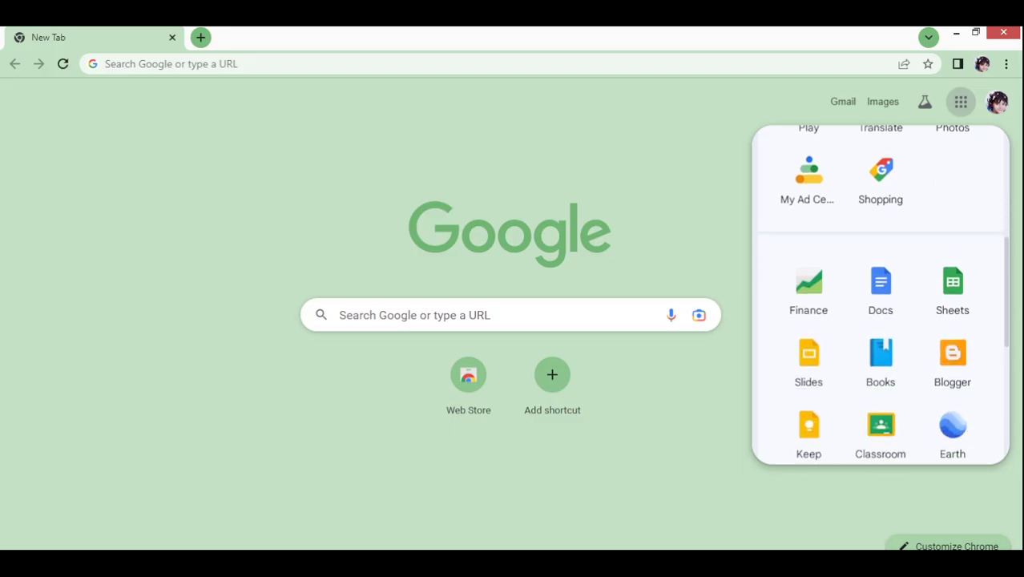
scroll(880, 204, down, 2)
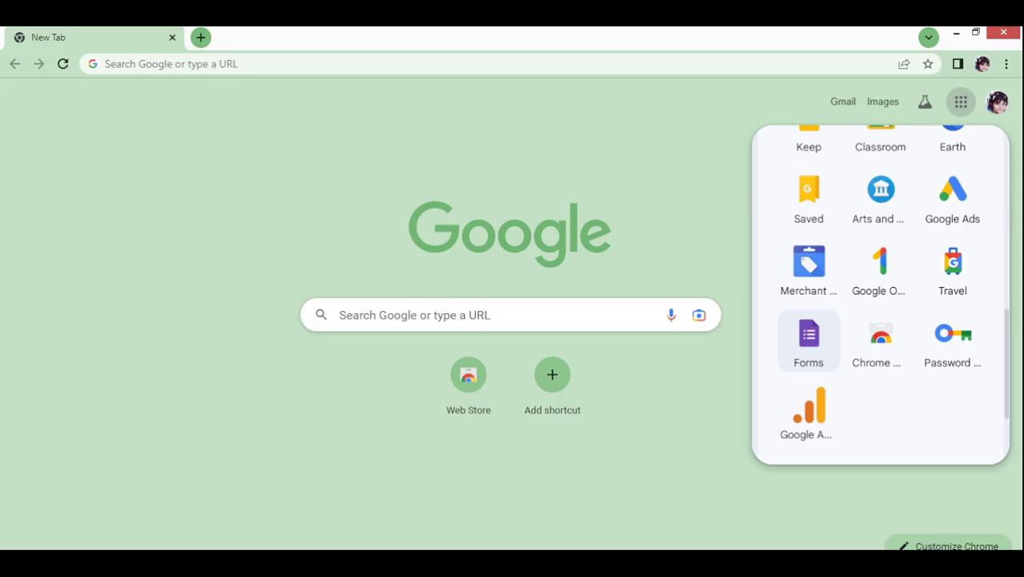
click(808, 340)
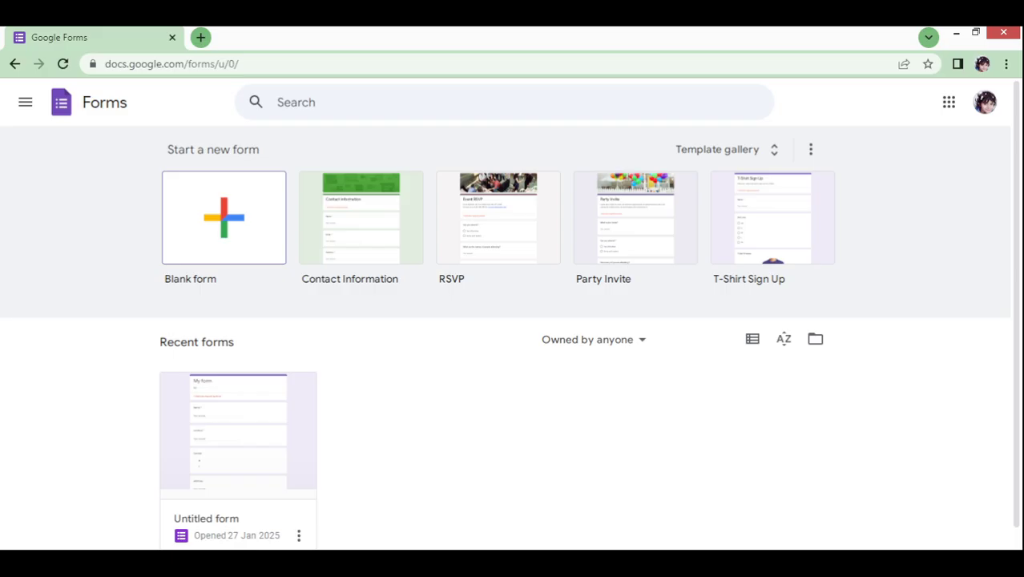
click(223, 218)
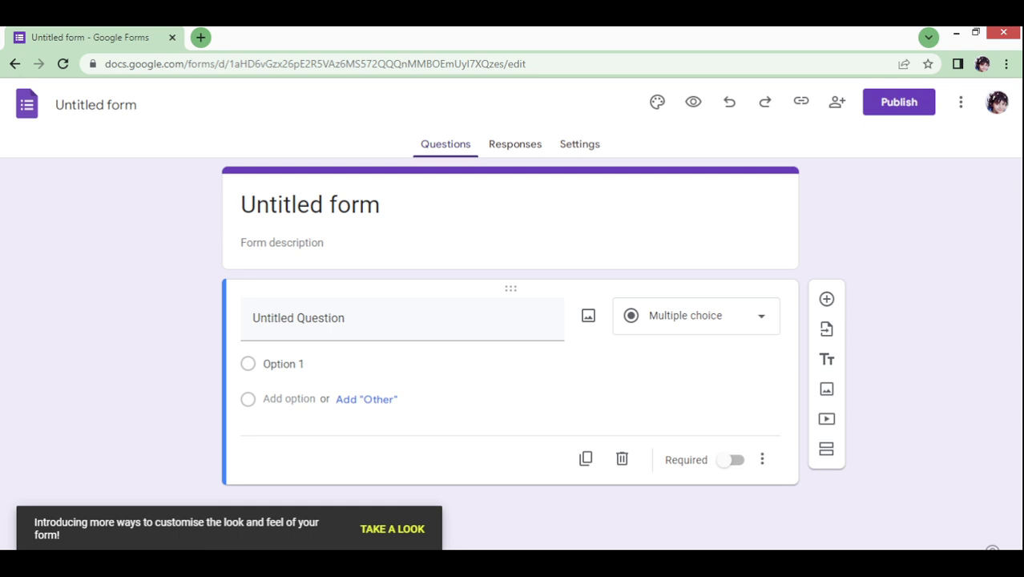
Title the form "Job Seeker Profile" and add a "Job Application Form" description thanking applicants and asking for accurate details
drag(324, 206, 241, 206)
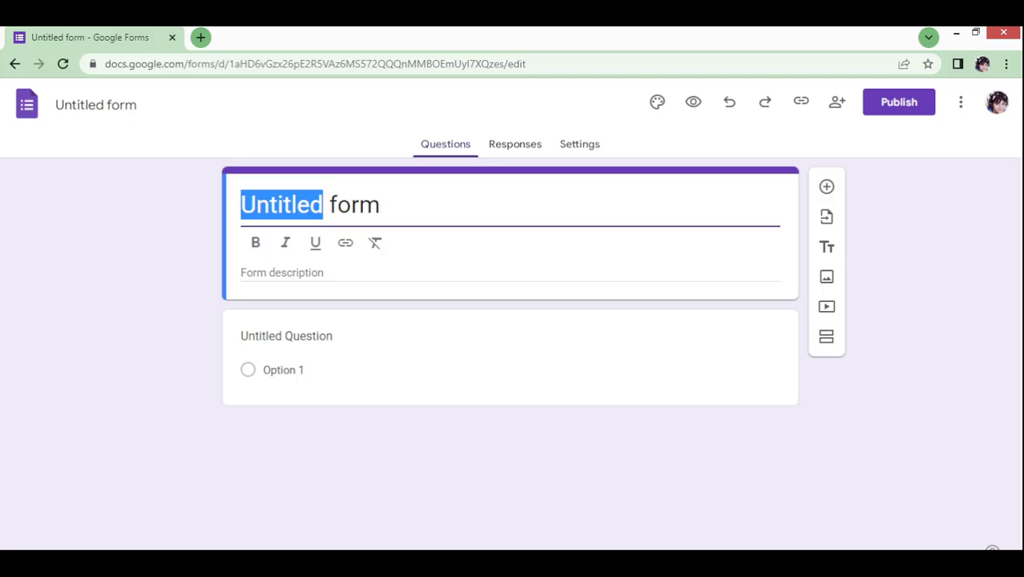
text(My)
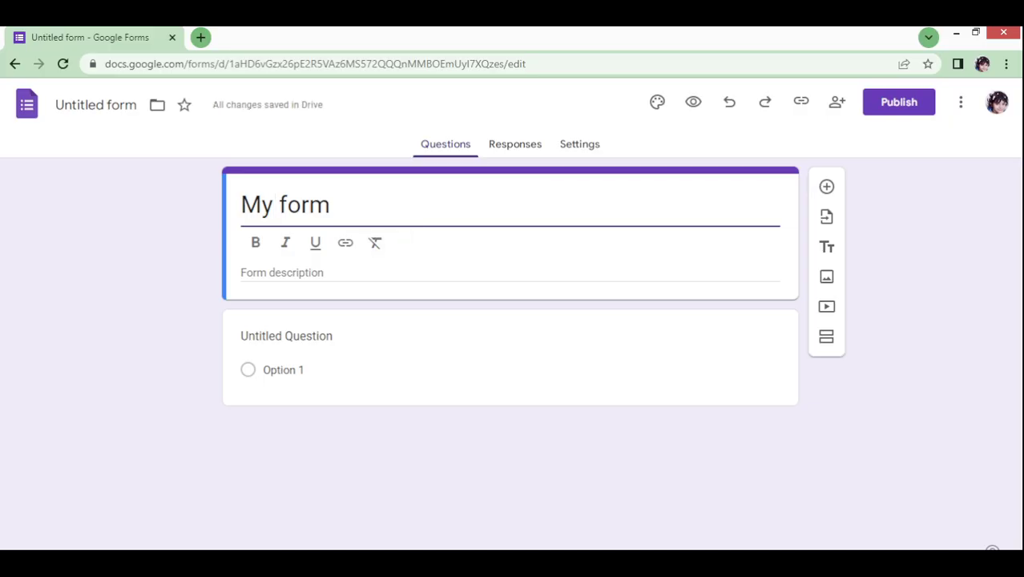
click(282, 272)
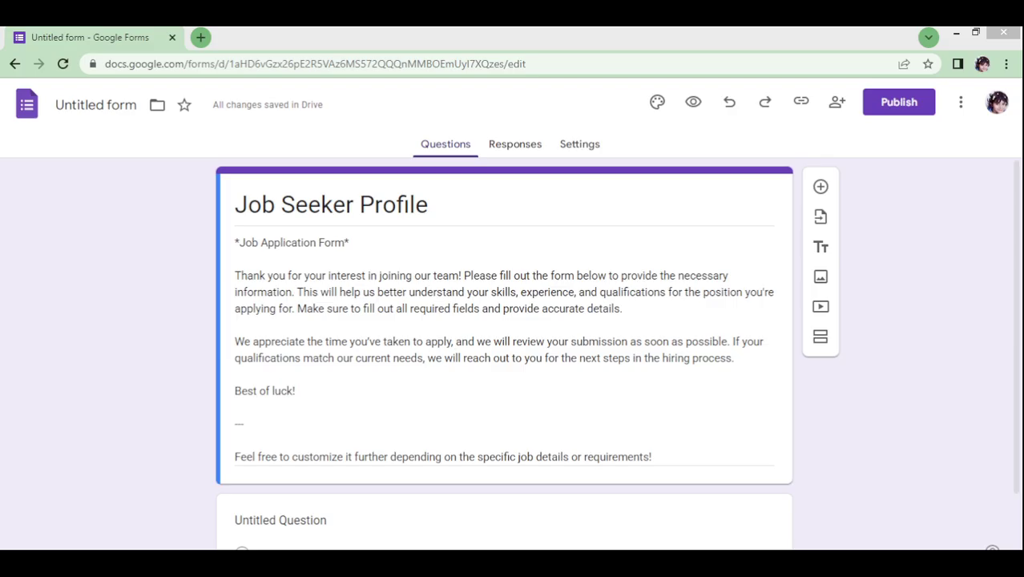
click(504, 349)
click(295, 391)
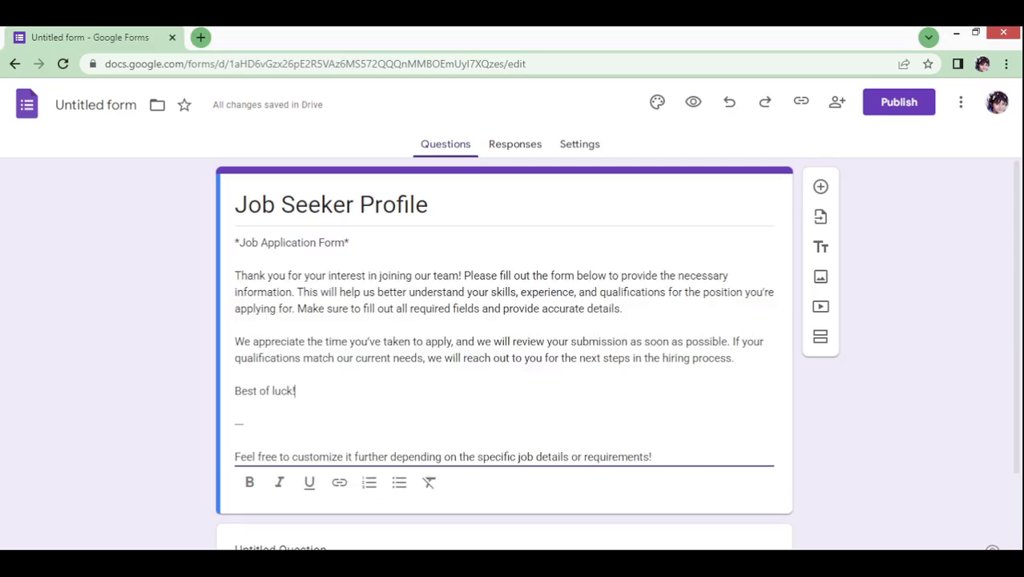
Delete the default untitled multiple-choice question below the form description
scroll(429, 375, down, 2)
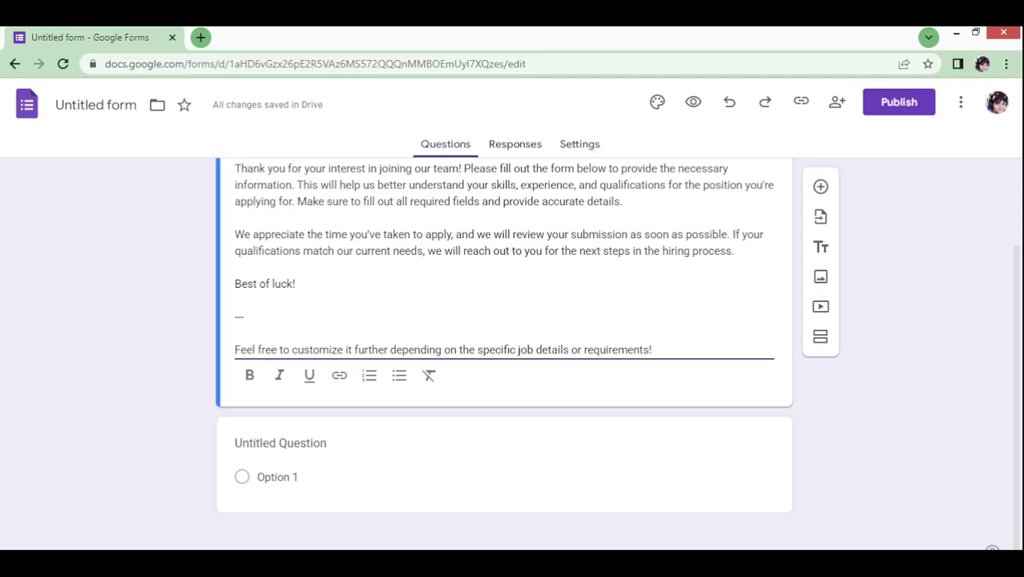
scroll(504, 336, up, 2)
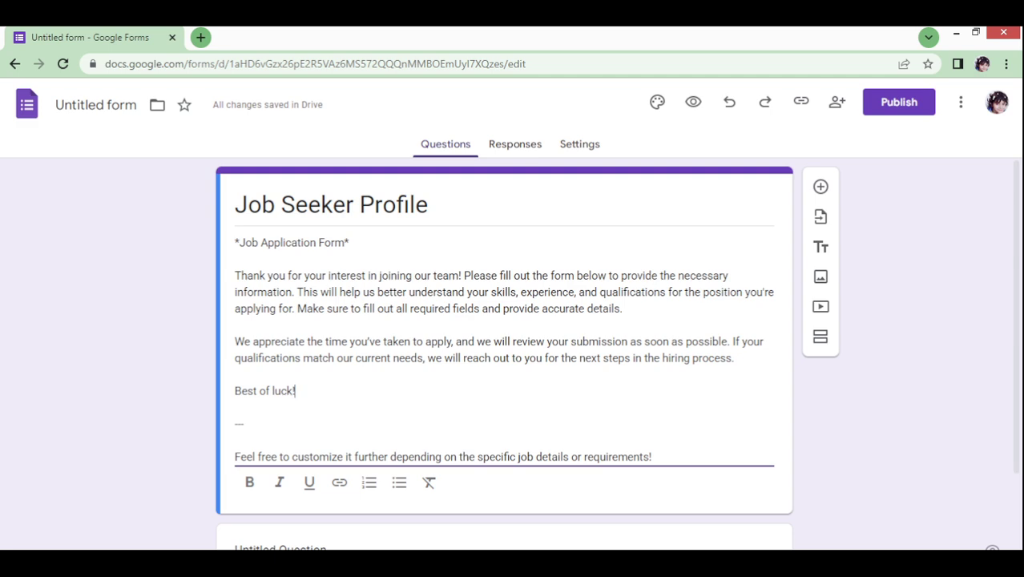
scroll(503, 352, down, 2)
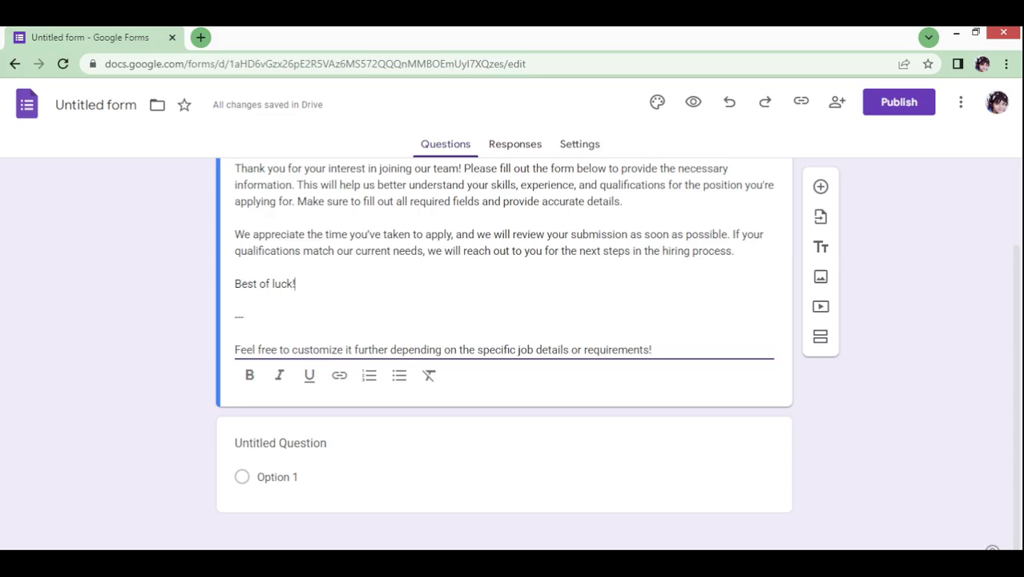
click(281, 443)
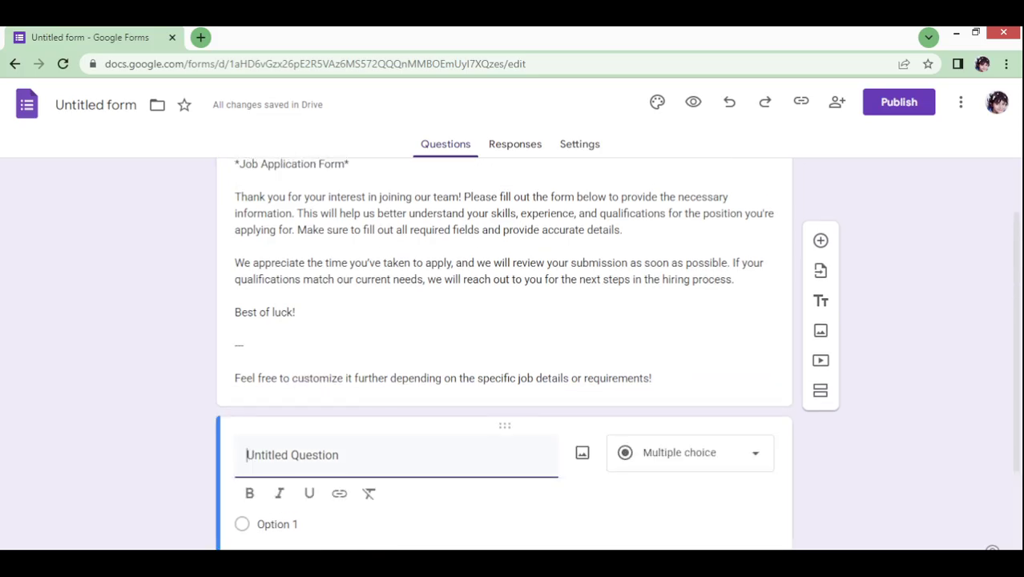
scroll(281, 443, down, 2)
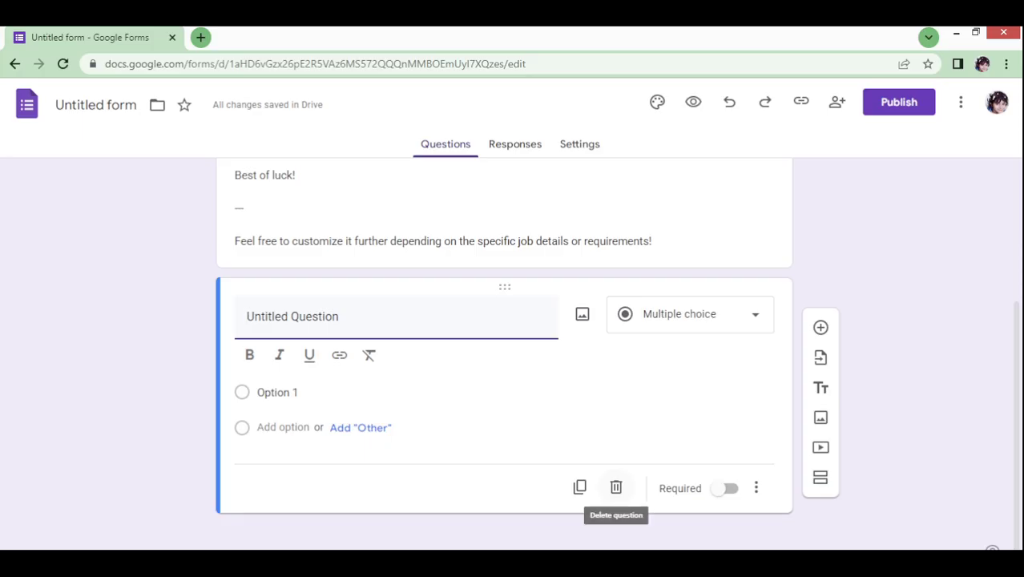
click(616, 487)
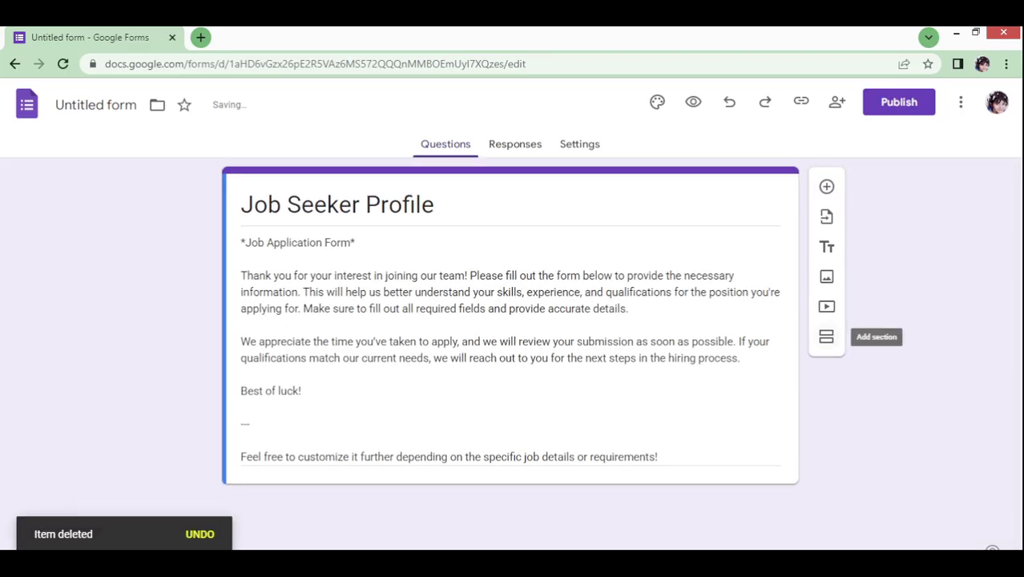
Add a second section titled "Profile Information" with a description requesting profile details and promising confidentiality
click(826, 337)
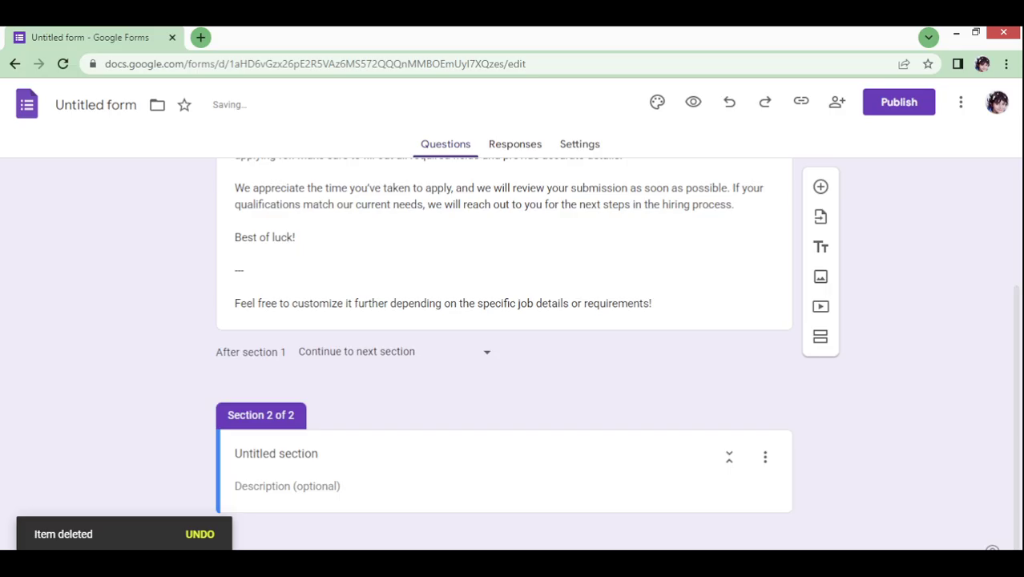
drag(321, 454, 232, 454)
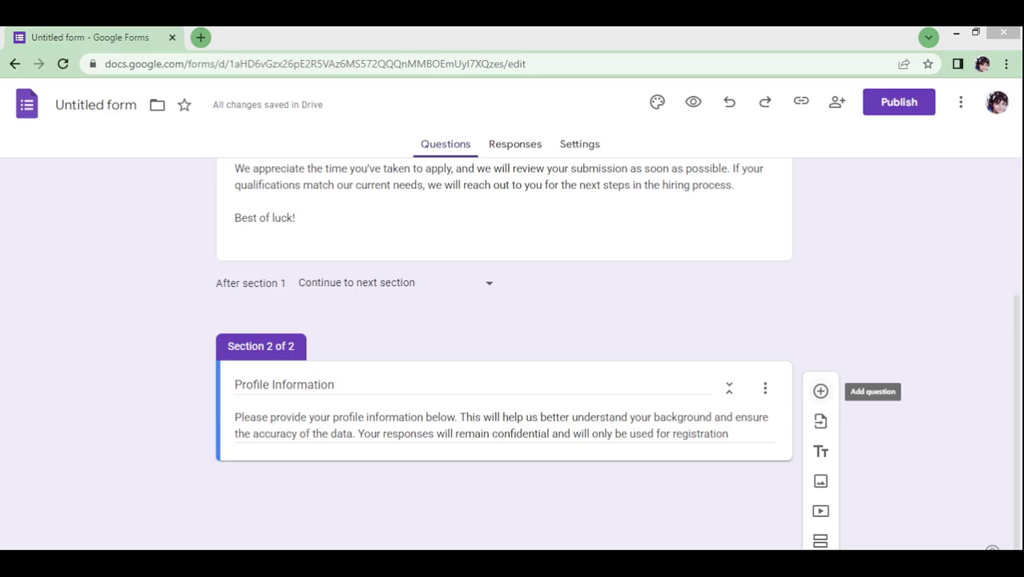
Add a required short-answer question titled "Name" to the Profile Information section
click(820, 390)
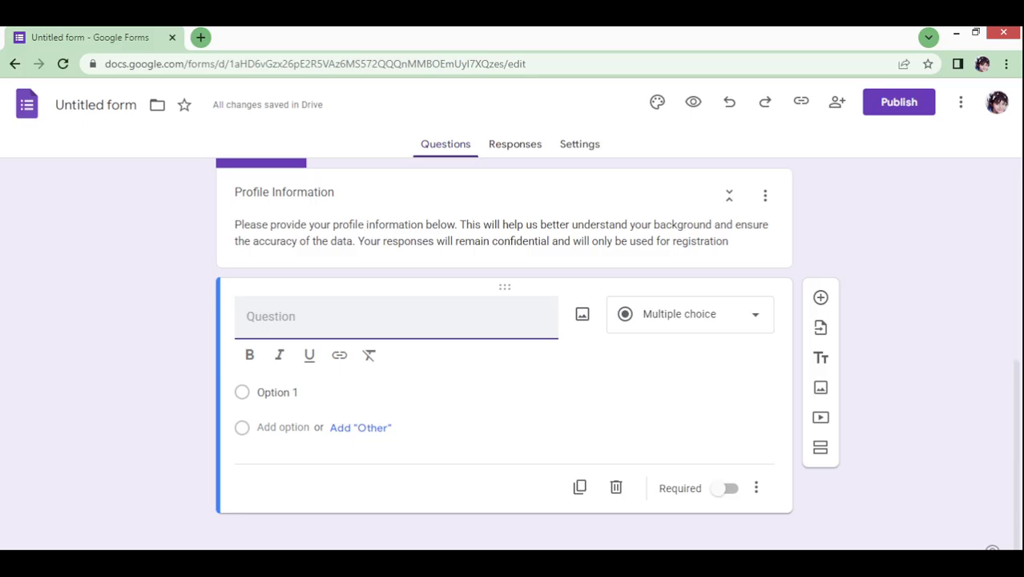
text(N)
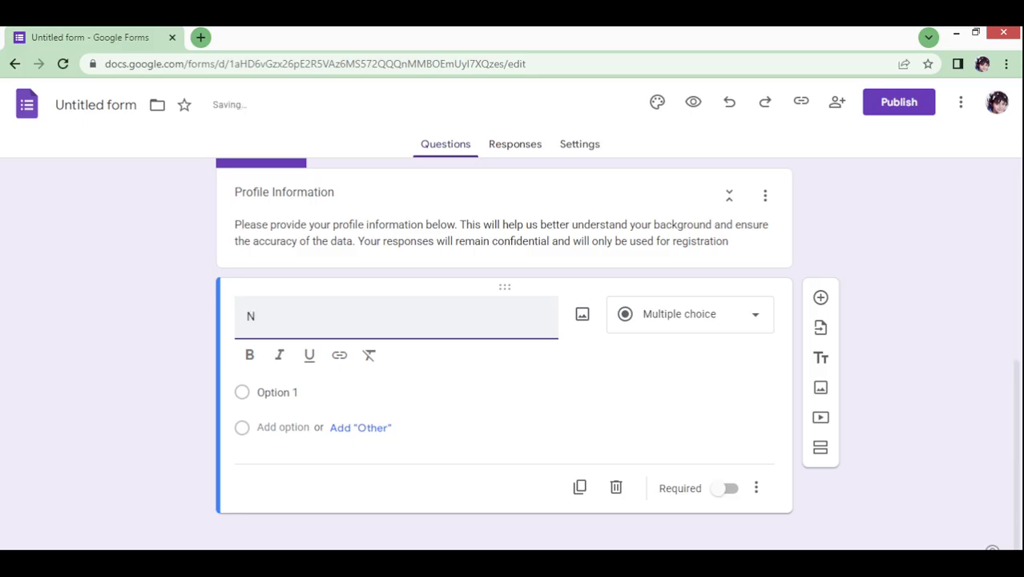
text(ame)
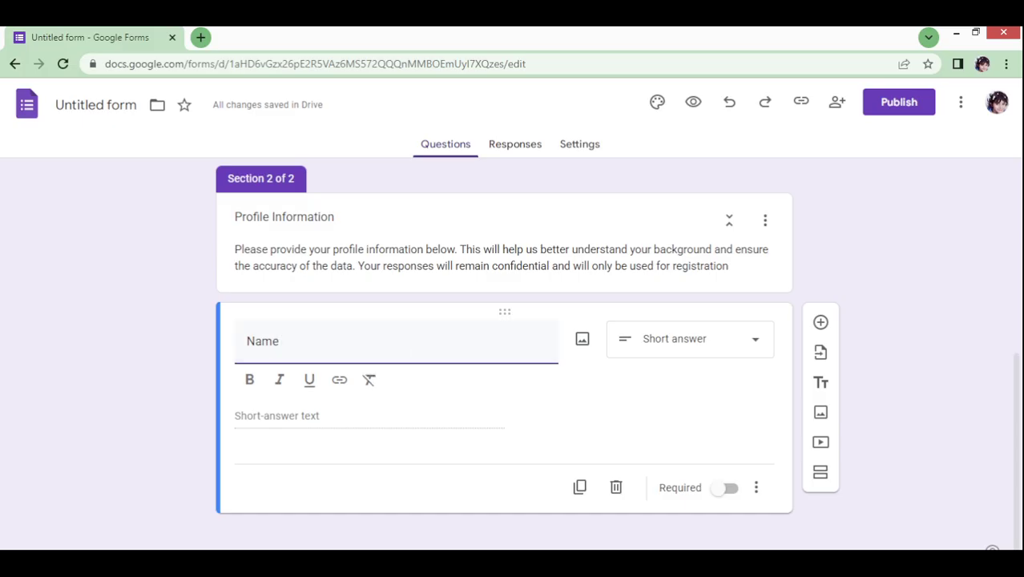
click(690, 339)
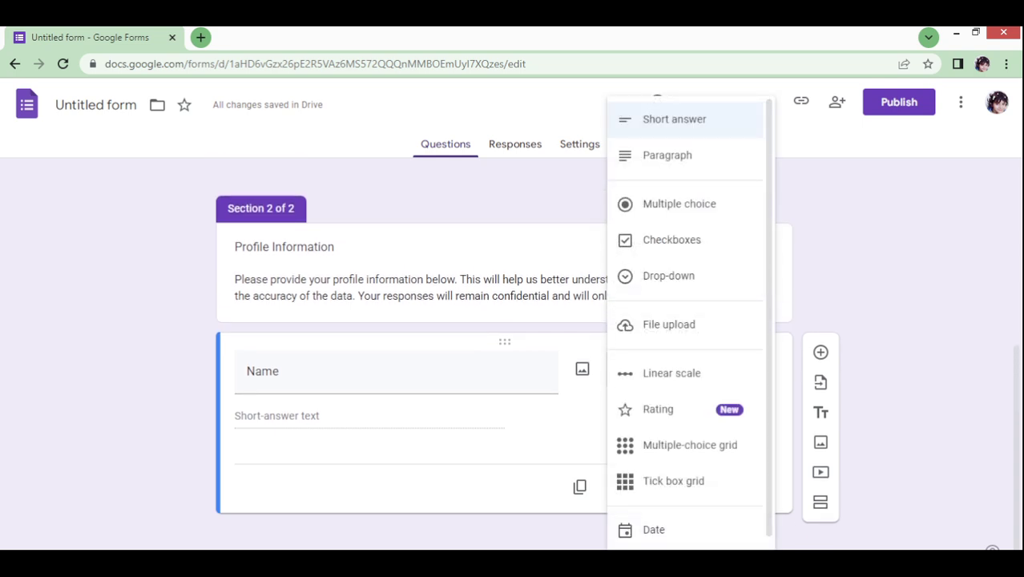
click(674, 119)
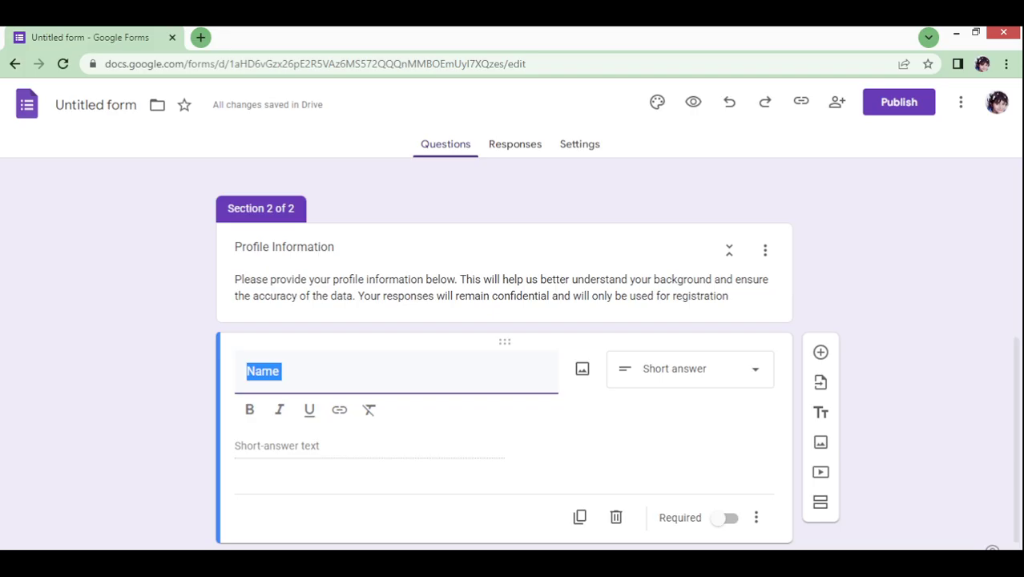
click(689, 369)
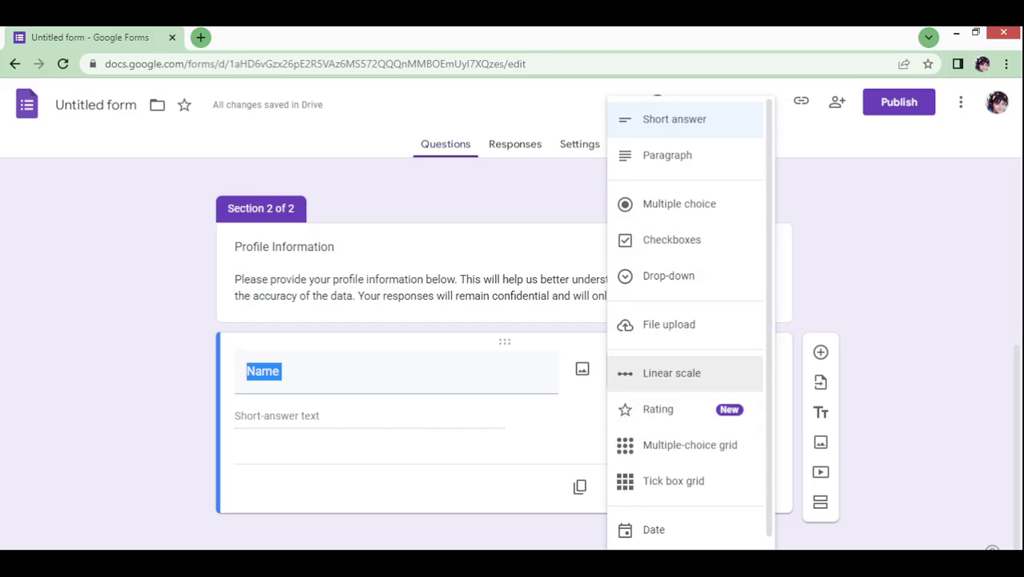
scroll(689, 304, down, 1)
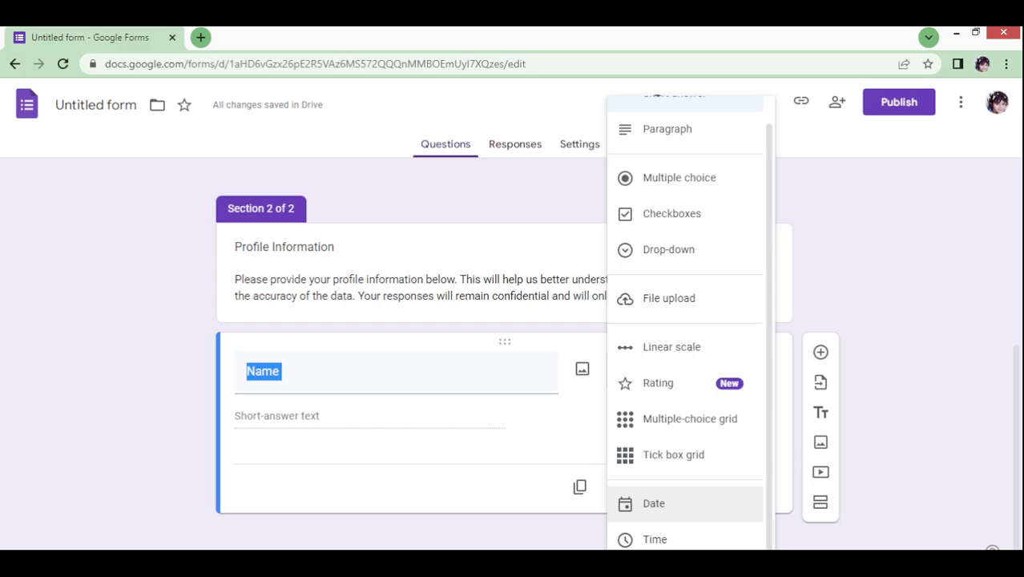
key(Escape)
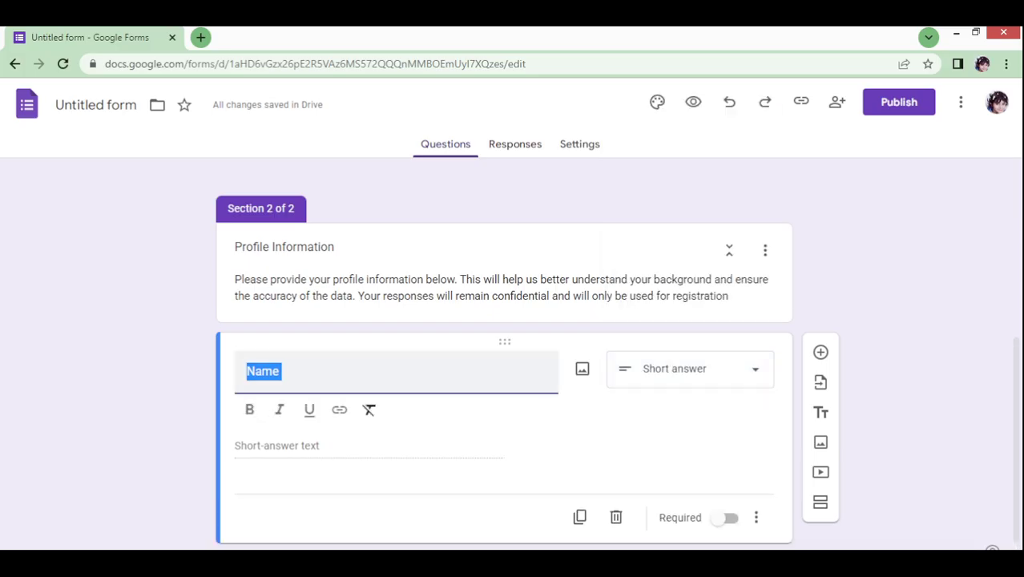
click(657, 449)
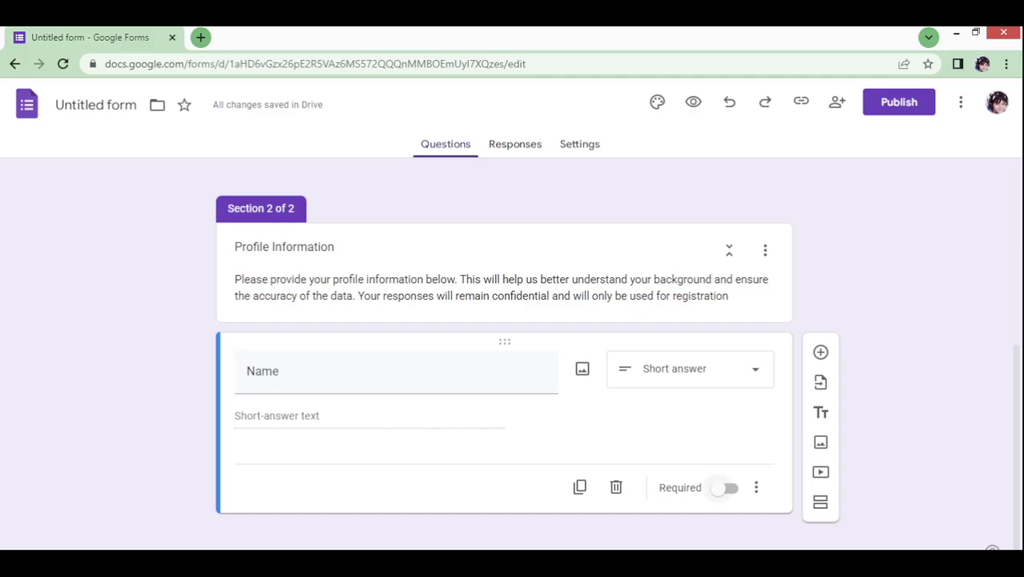
click(726, 488)
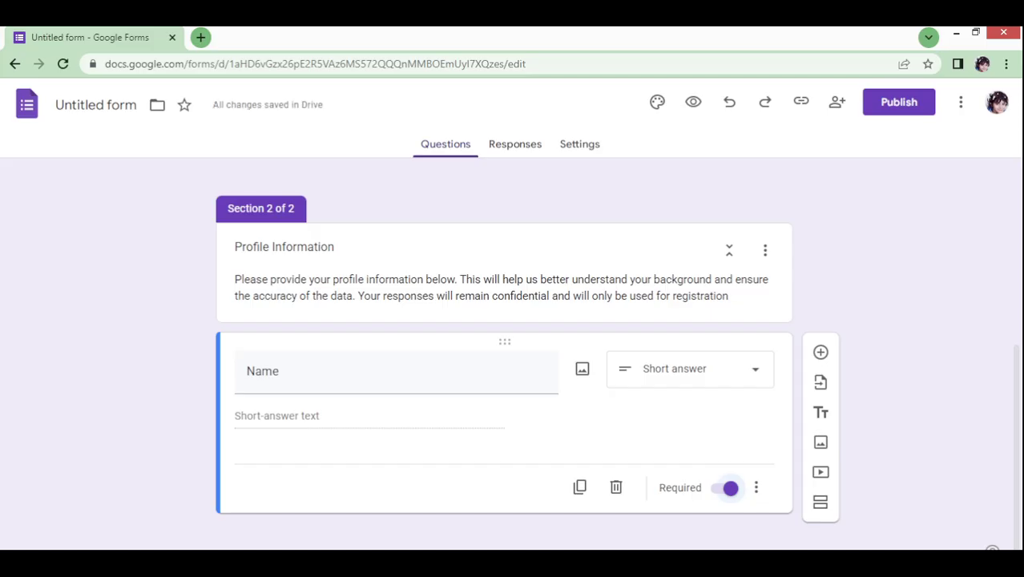
Add a required short-answer question titled "CNIC" below the Name question
click(820, 352)
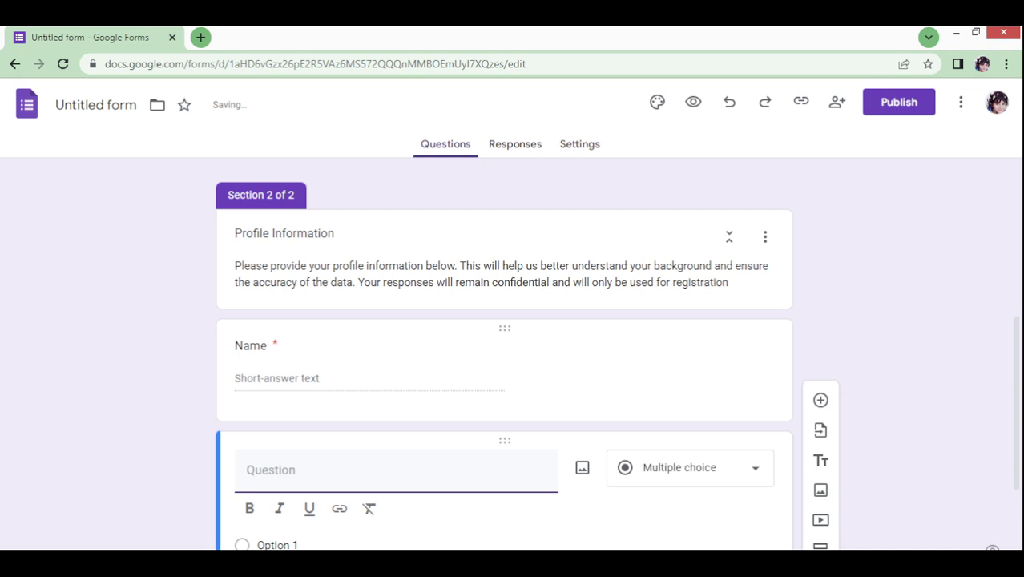
text(CNIC)
scroll(481, 392, down, 2)
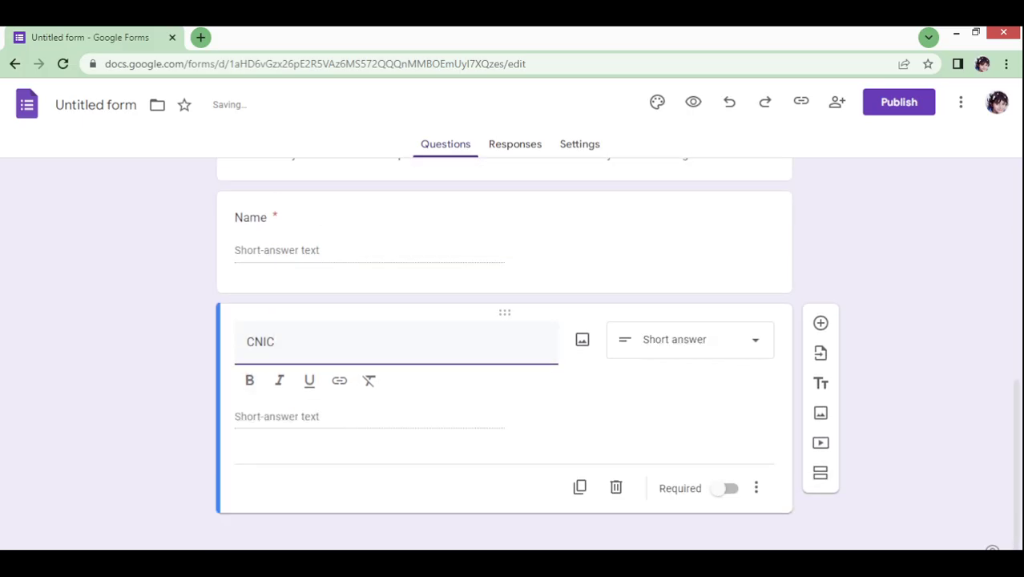
click(724, 488)
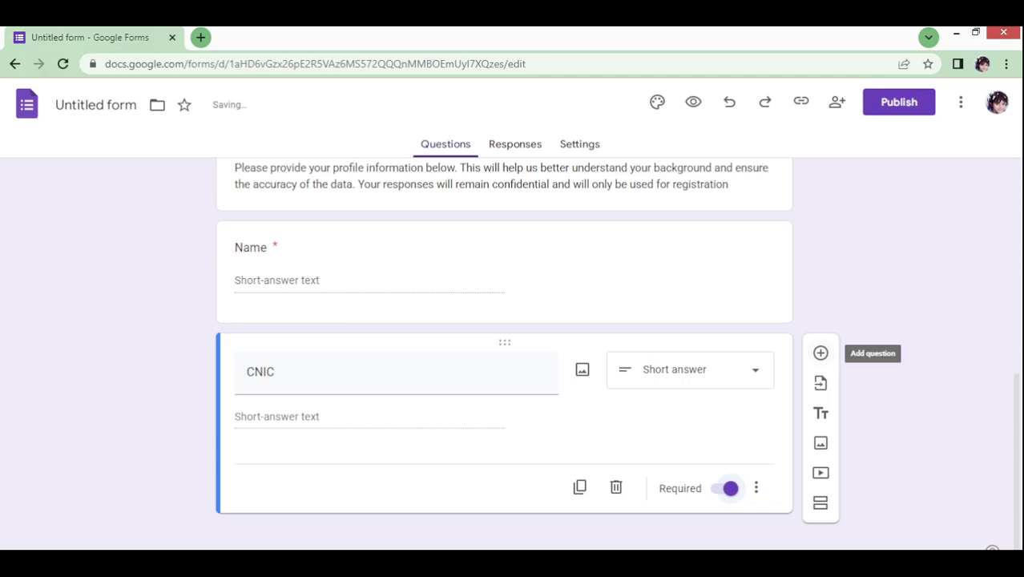
Add a paragraph question titled "Address" below the CNIC question
click(820, 353)
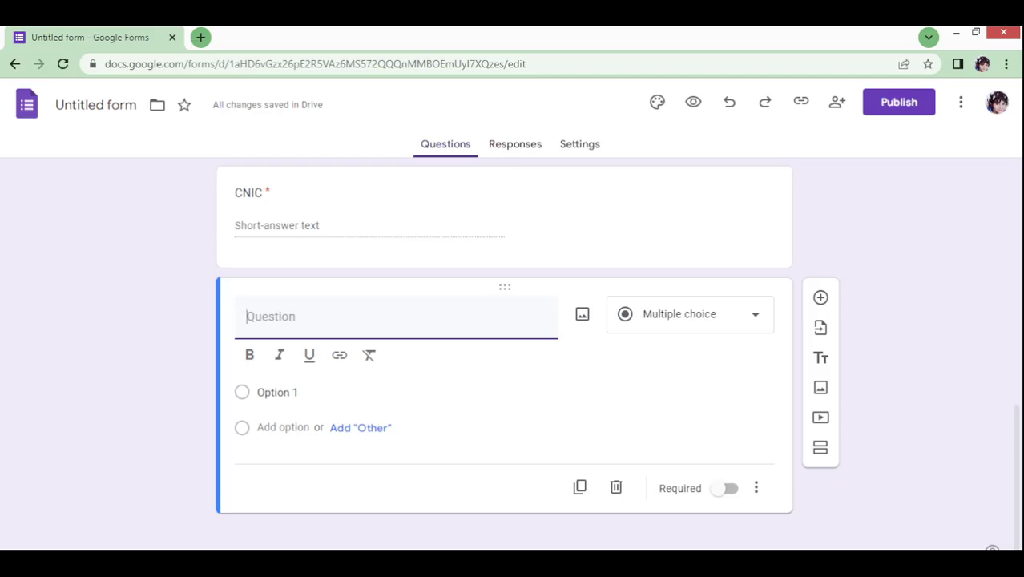
click(615, 487)
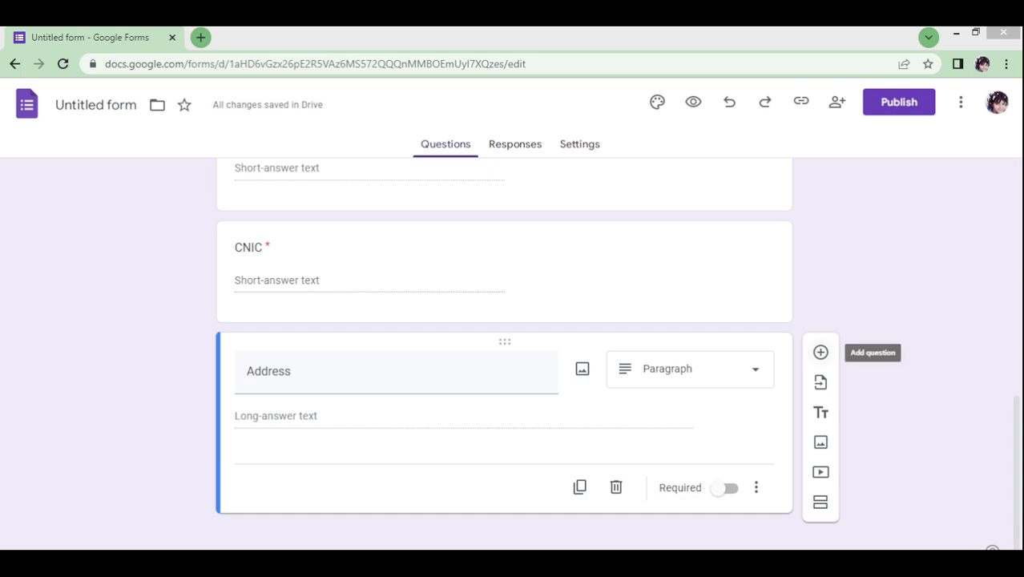
Add a required short-answer question titled "Contact" below the Address question
click(820, 352)
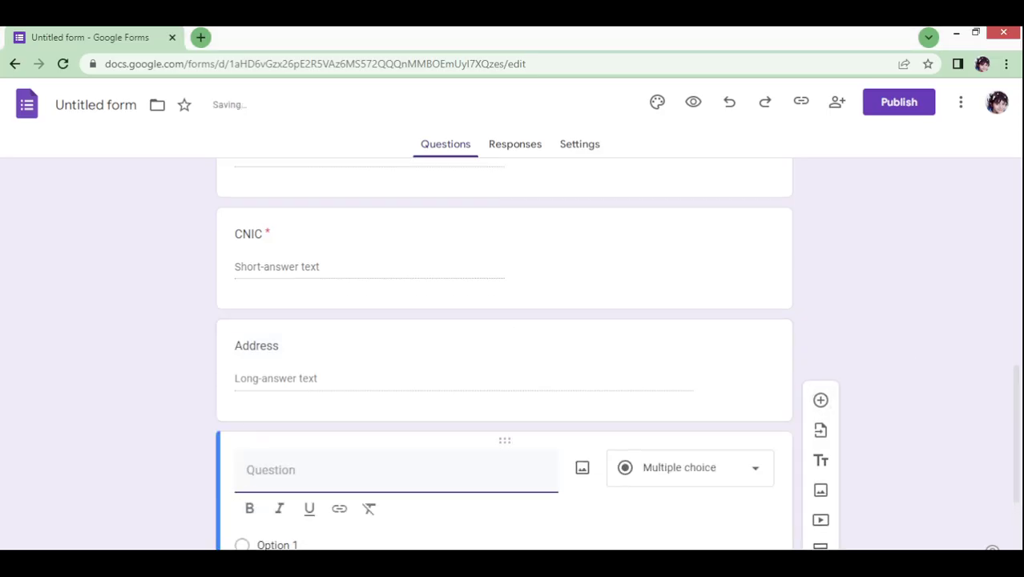
text(C)
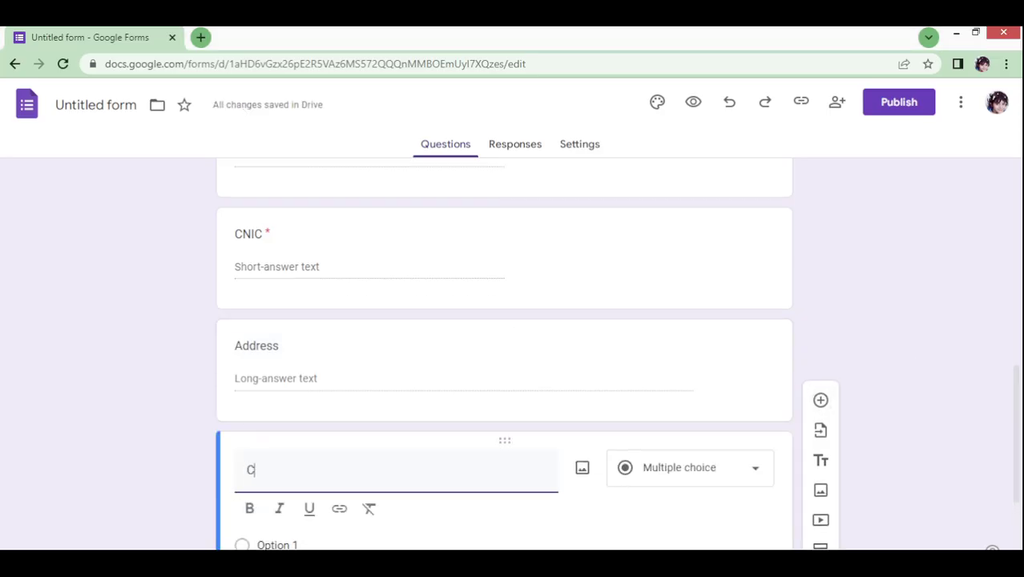
text(ont)
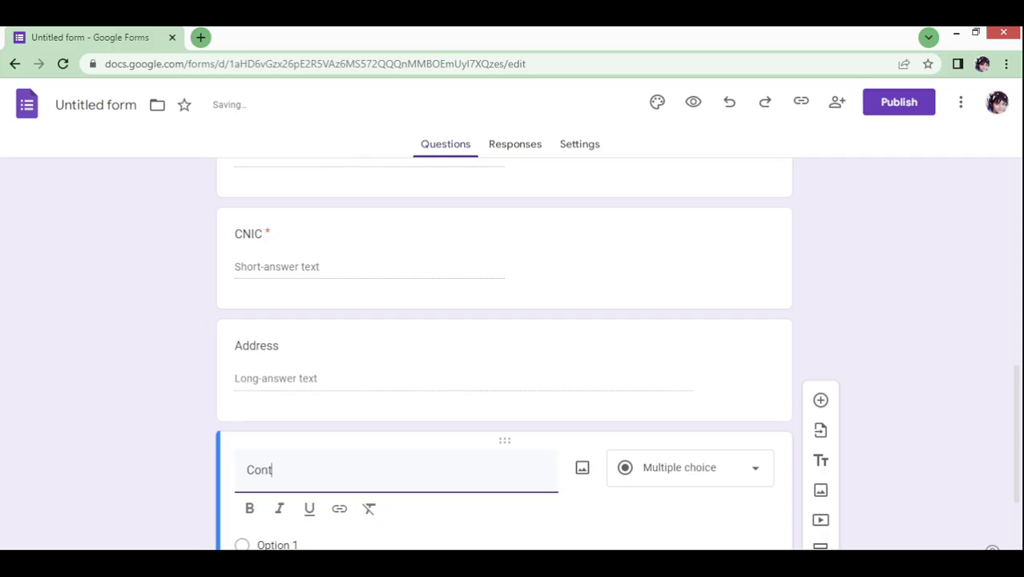
text(act)
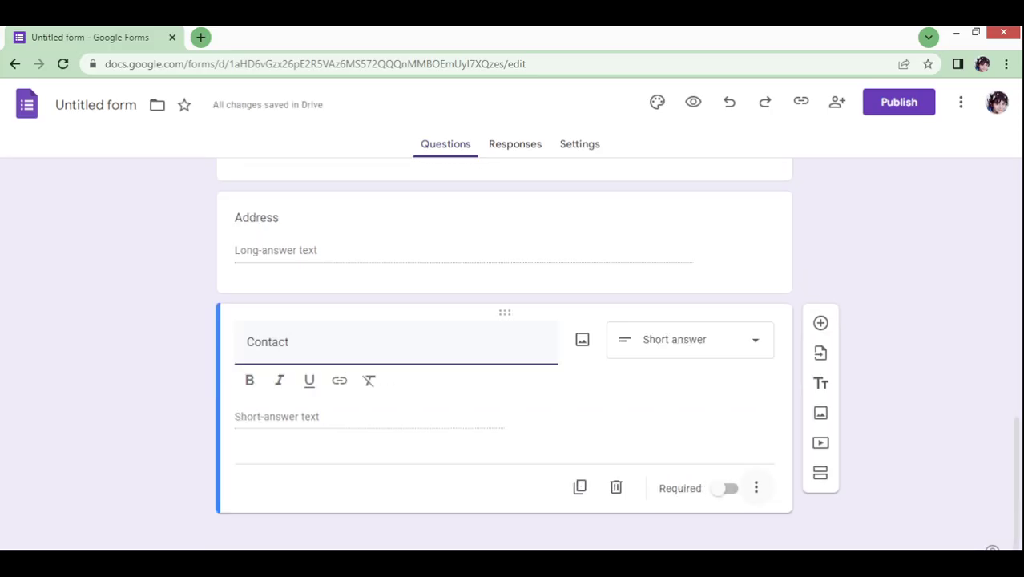
click(725, 488)
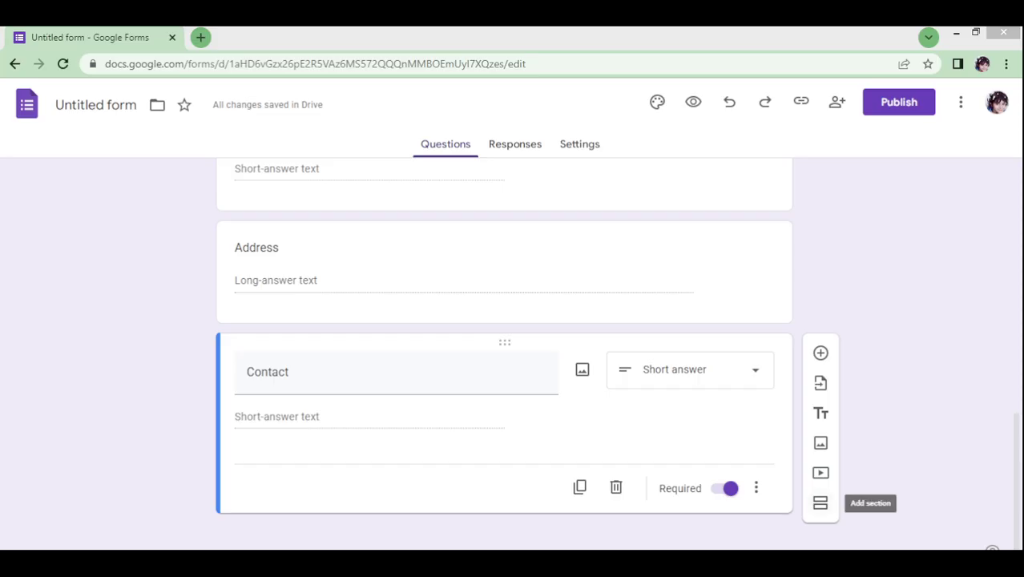
Add a third section titled "Education section" with a description requesting educational background details and promising confidentiality
click(819, 502)
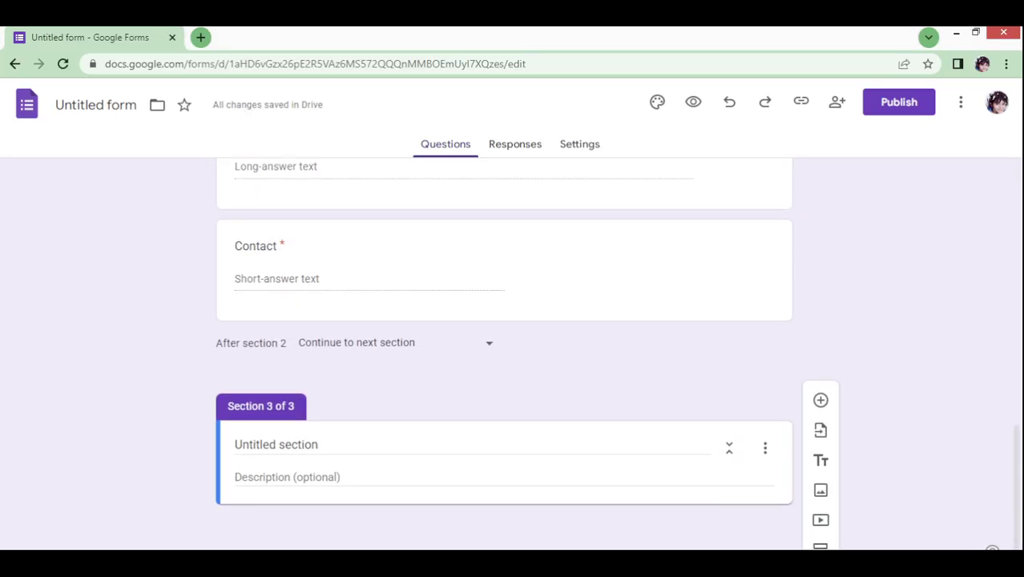
click(317, 444)
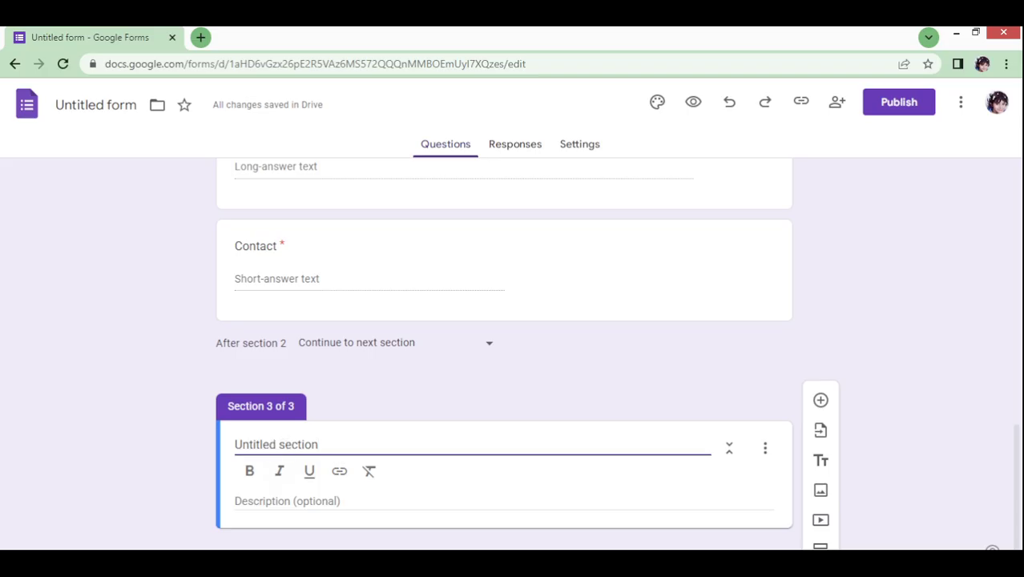
double_click(255, 444)
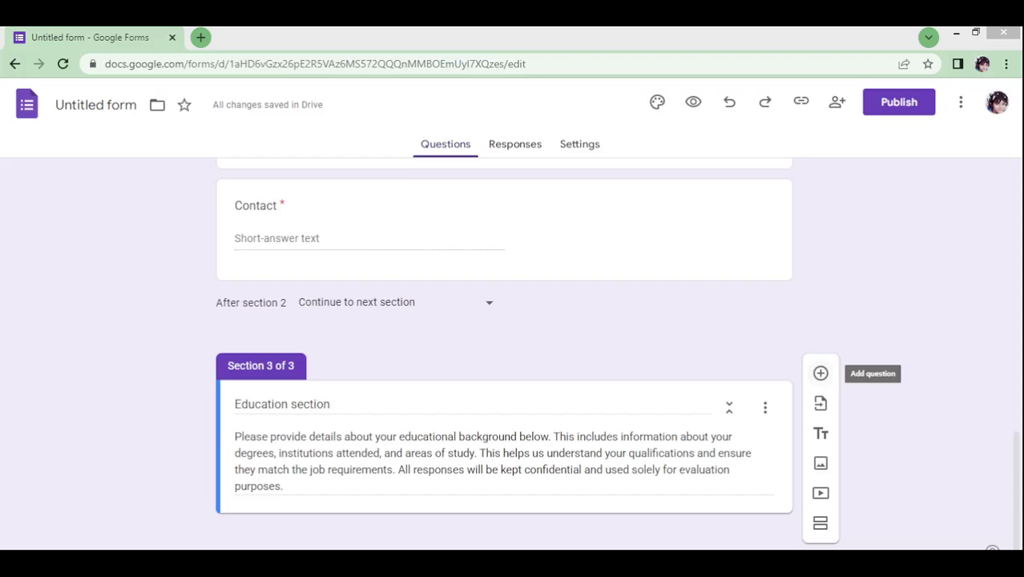
Add a checkboxes question titled "Education" to the Education section
click(821, 374)
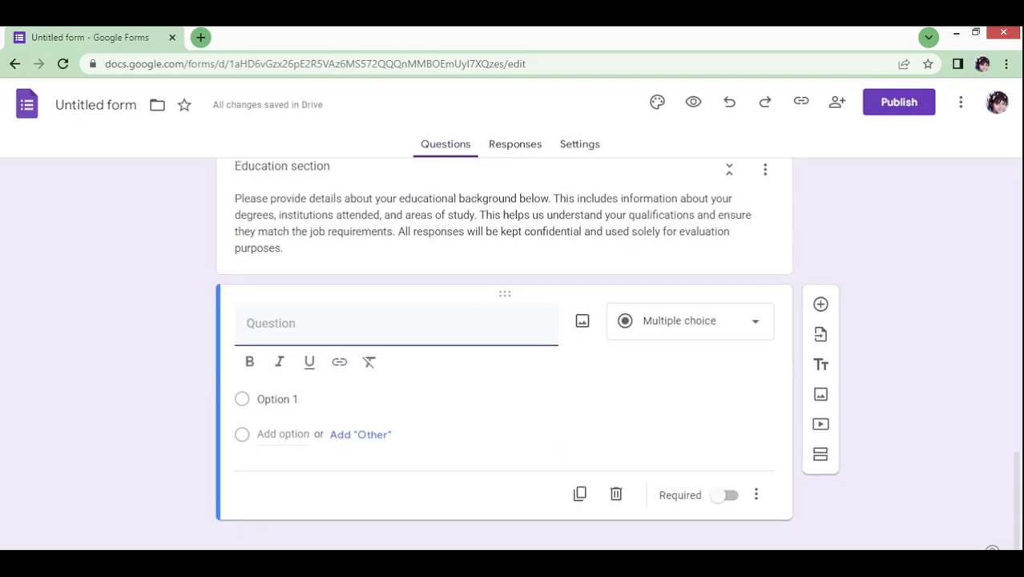
text(Education)
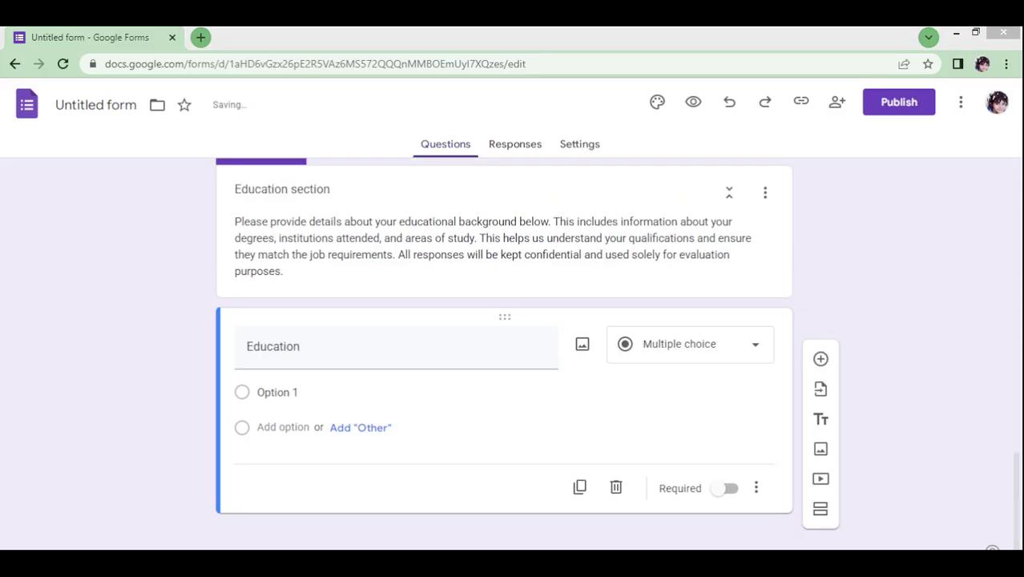
click(689, 344)
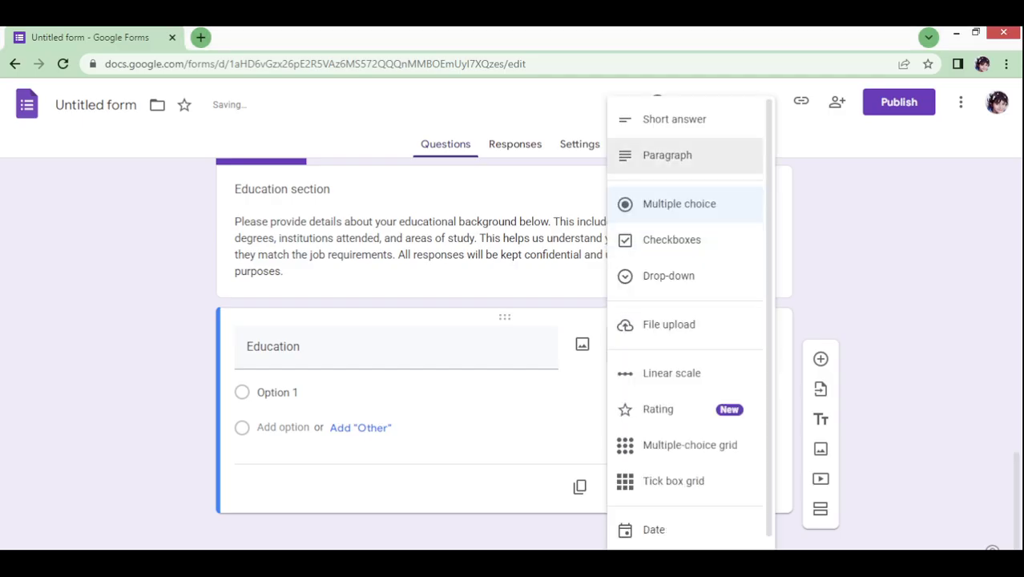
click(684, 240)
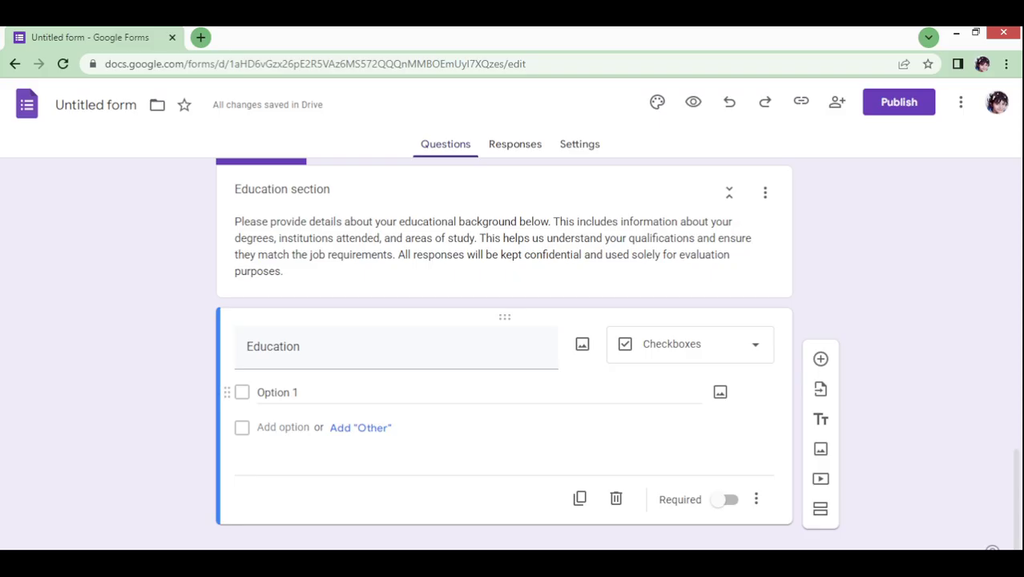
Give the Education question the options "Metric", "Inter", "Graduation" and "Master"
click(278, 393)
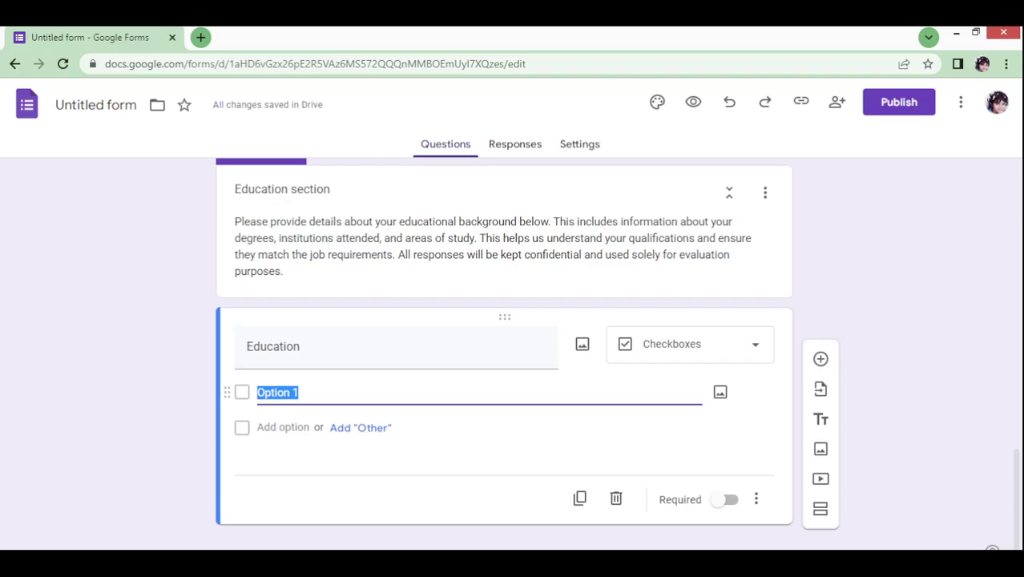
text(Met)
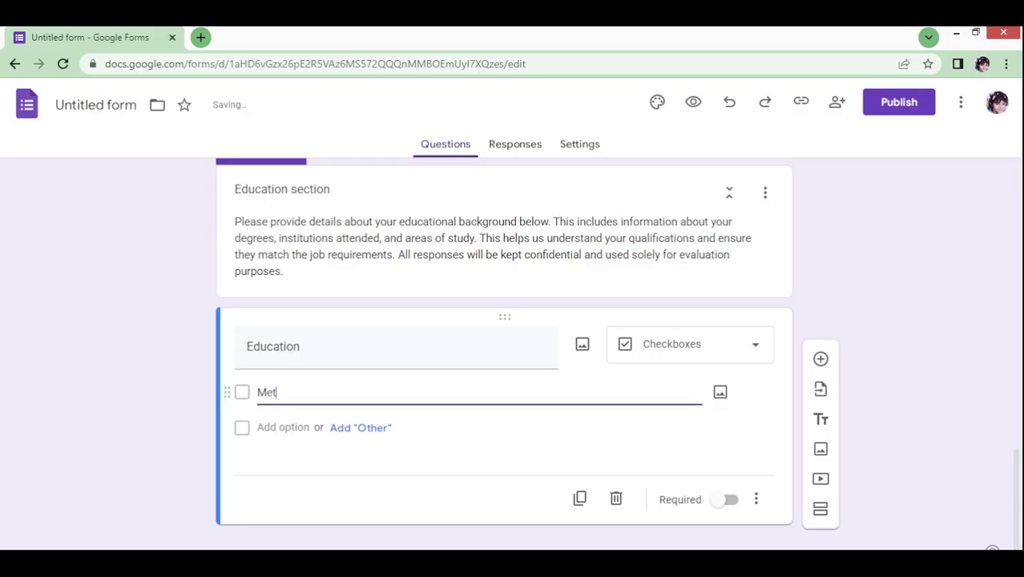
text(ric)
key(Return)
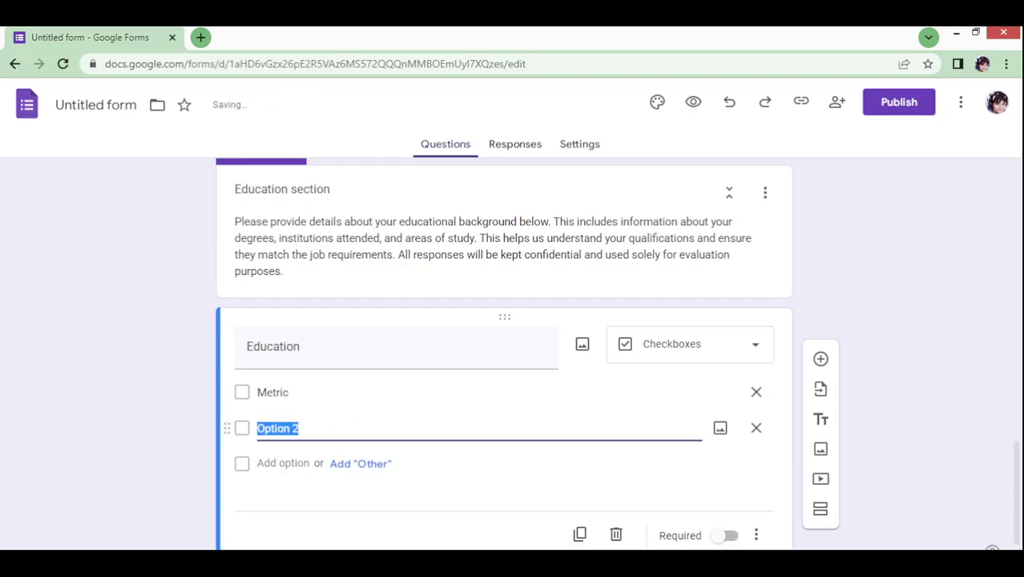
text(Inter)
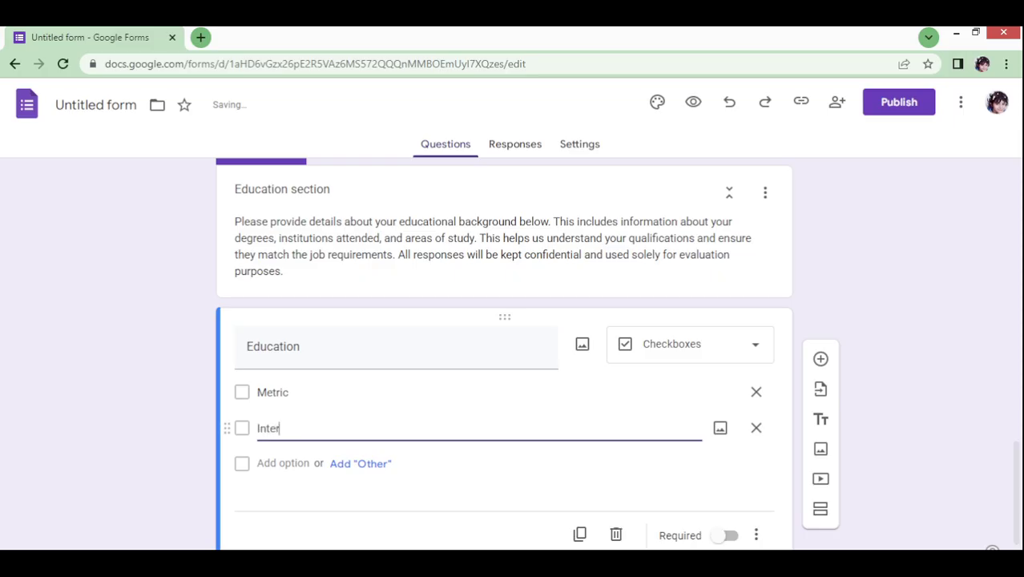
key(Return)
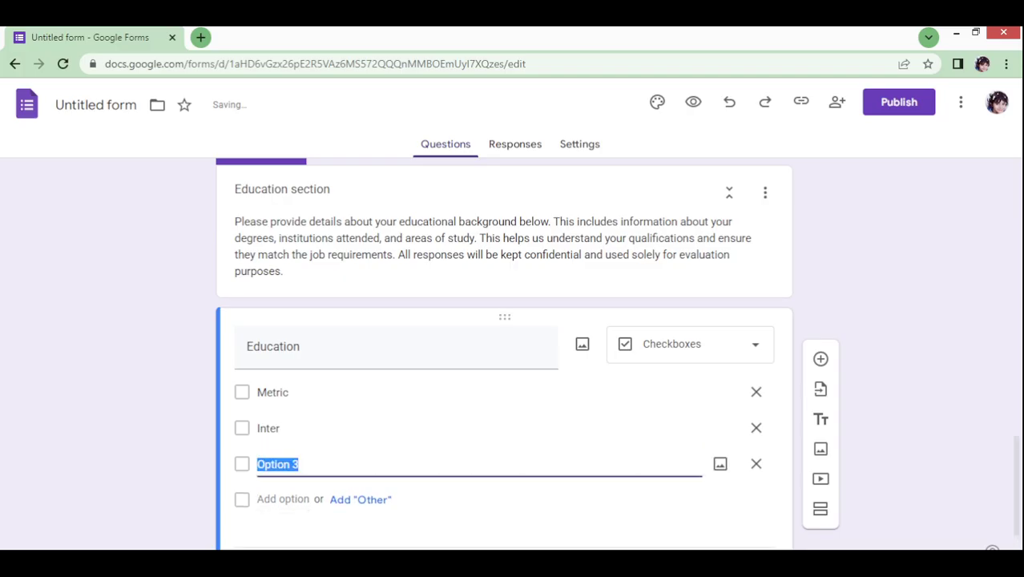
text(Graduation)
key(Return)
text(Master)
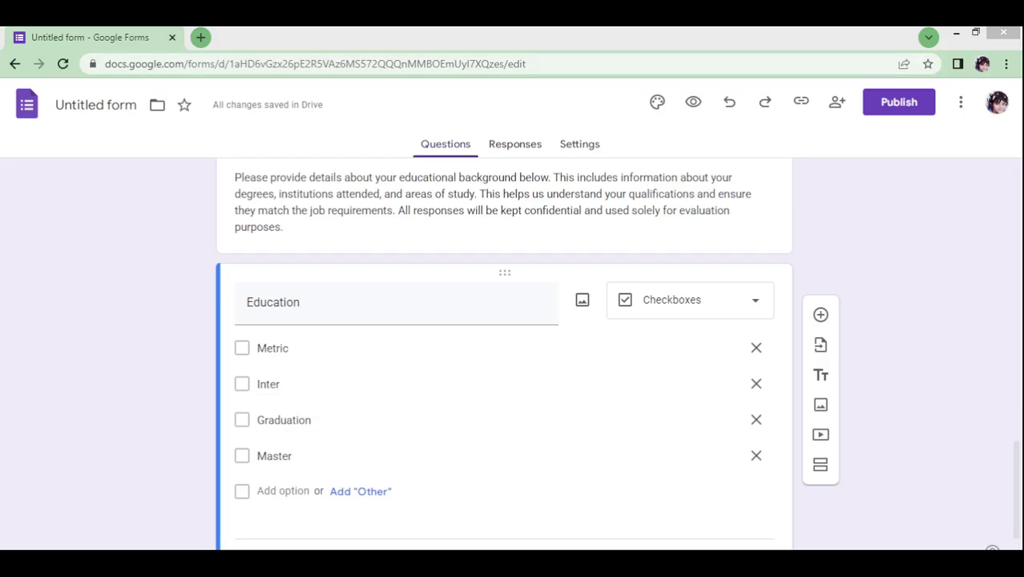
Make the Education question required
click(293, 456)
scroll(616, 479, down, 1)
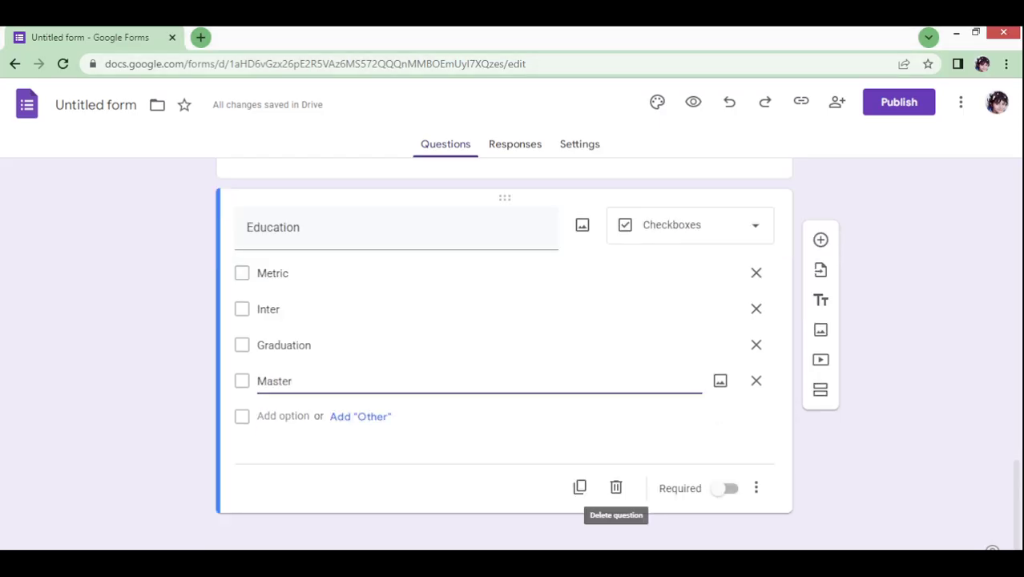
click(725, 488)
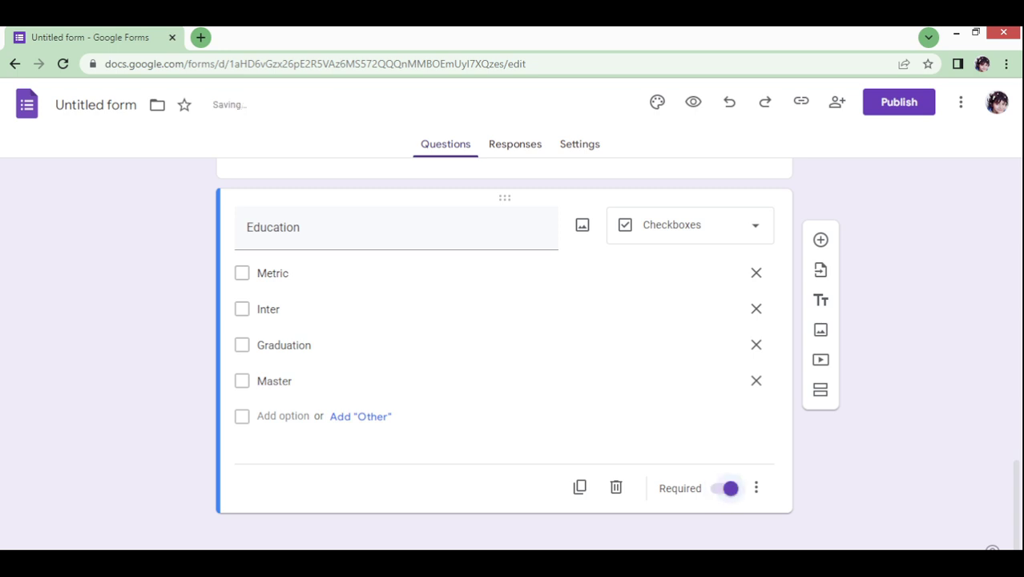
Add a fourth section titled "Job Experience section" after the Education section
click(820, 389)
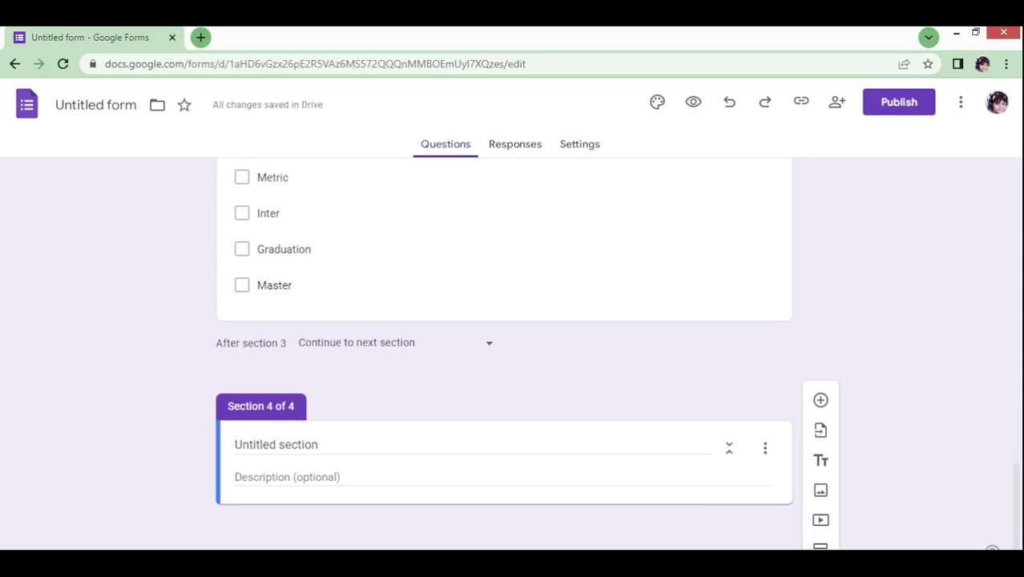
drag(276, 444, 235, 445)
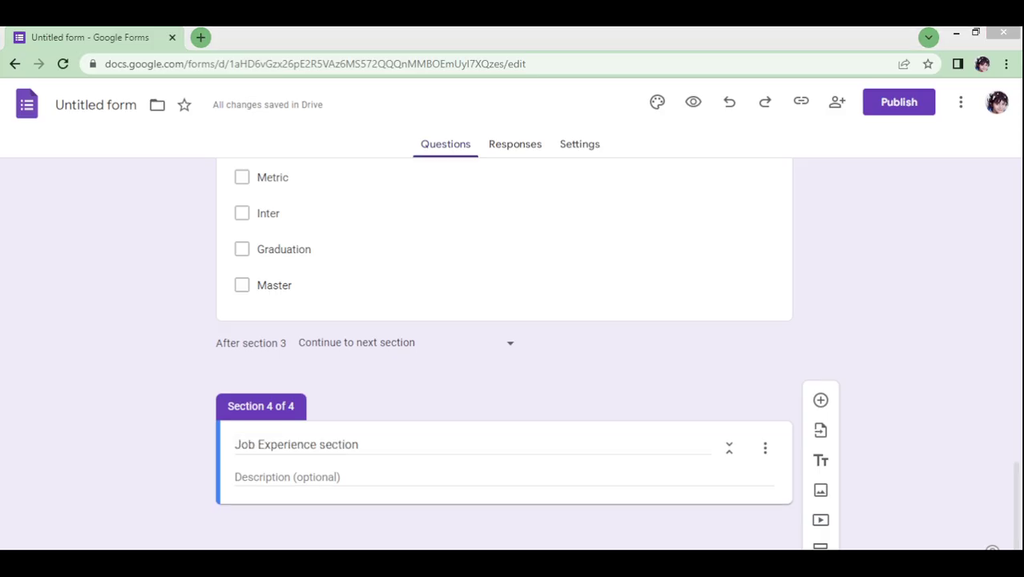
Add a multiple-choice question titled "Experience" to the Job Experience section, with "1 + years" as its first option
click(820, 400)
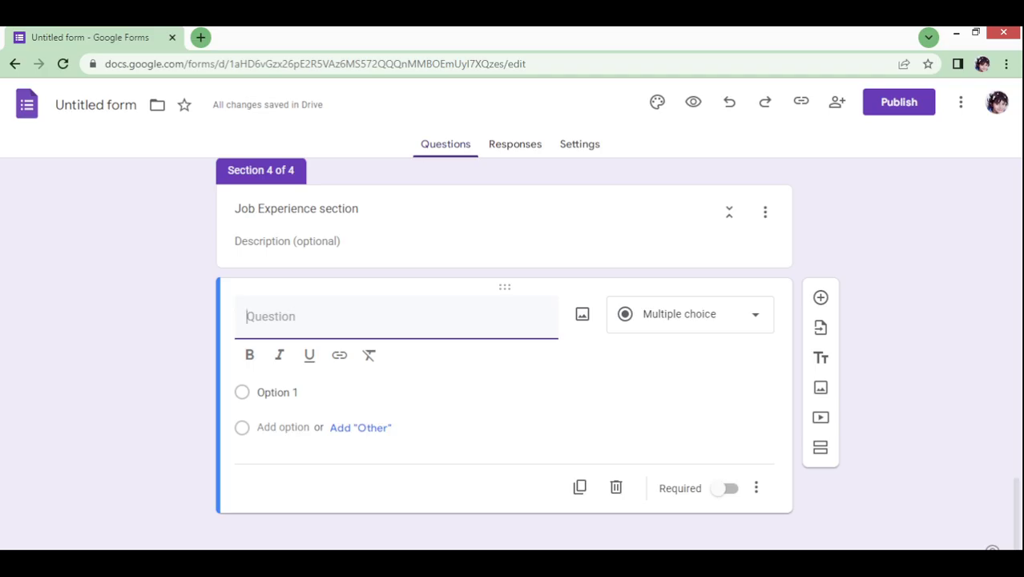
text(Experience)
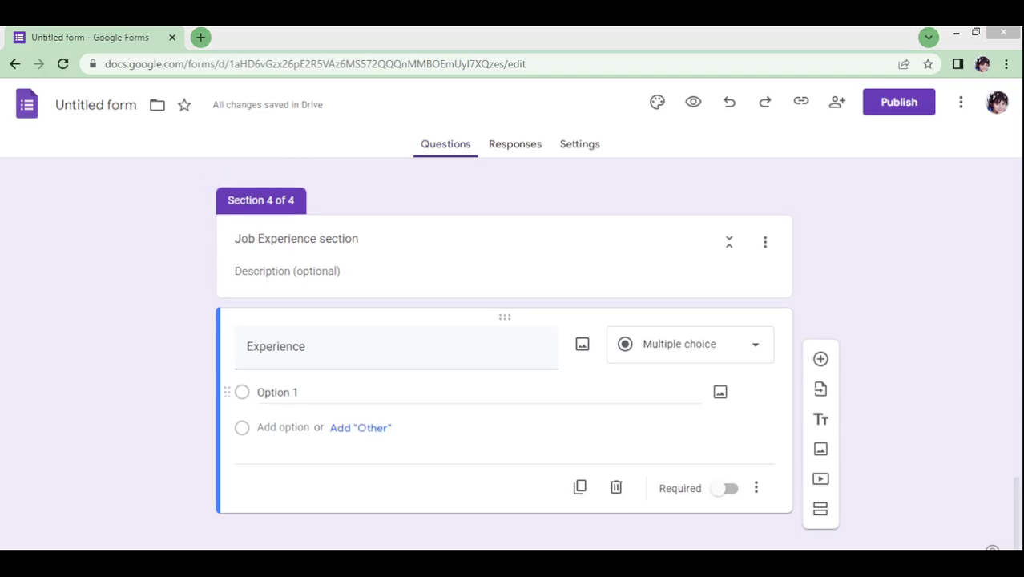
click(277, 393)
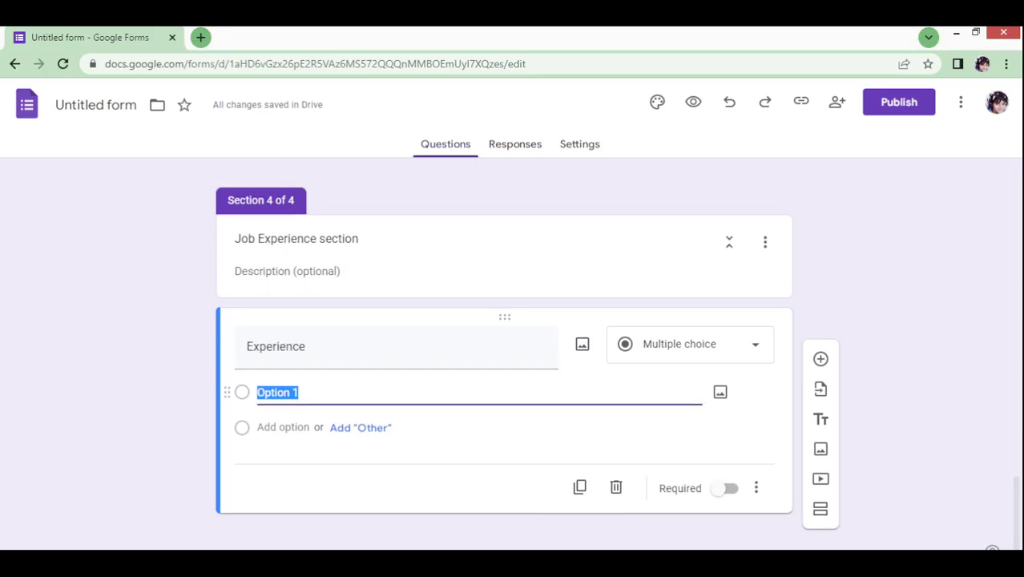
text(1)
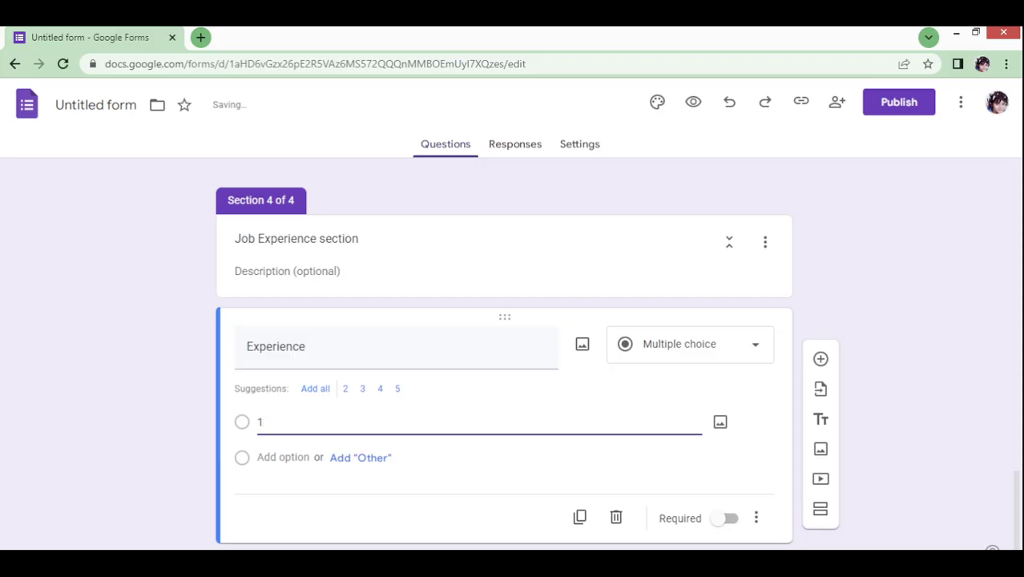
text( + years)
Copy the first option's text "1 + years" and add a second and a third option to the Experience question
key(ctrl+shift+Left)
key(ctrl+shift+Left)
key(ctrl+shift+Left)
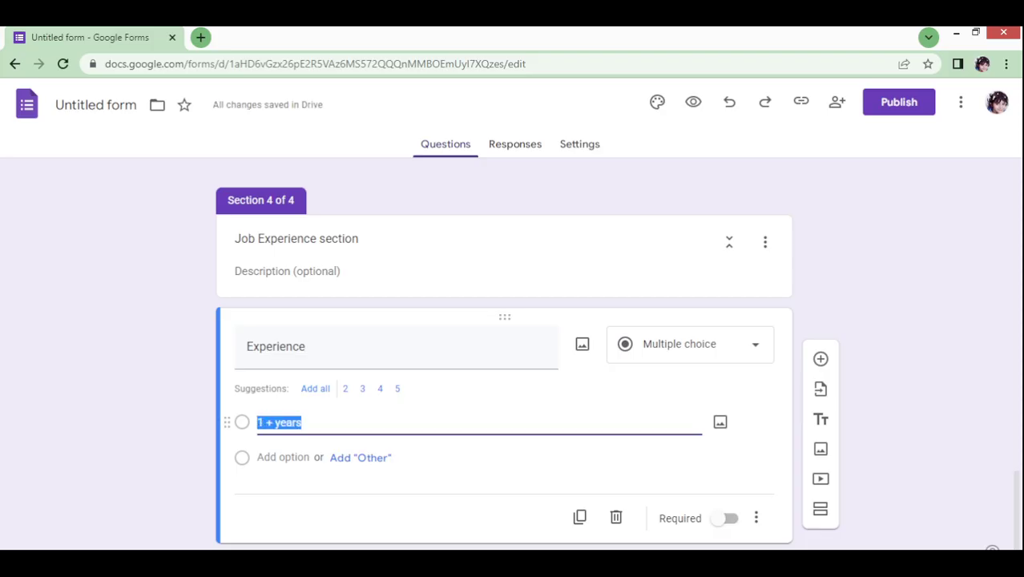
click(283, 457)
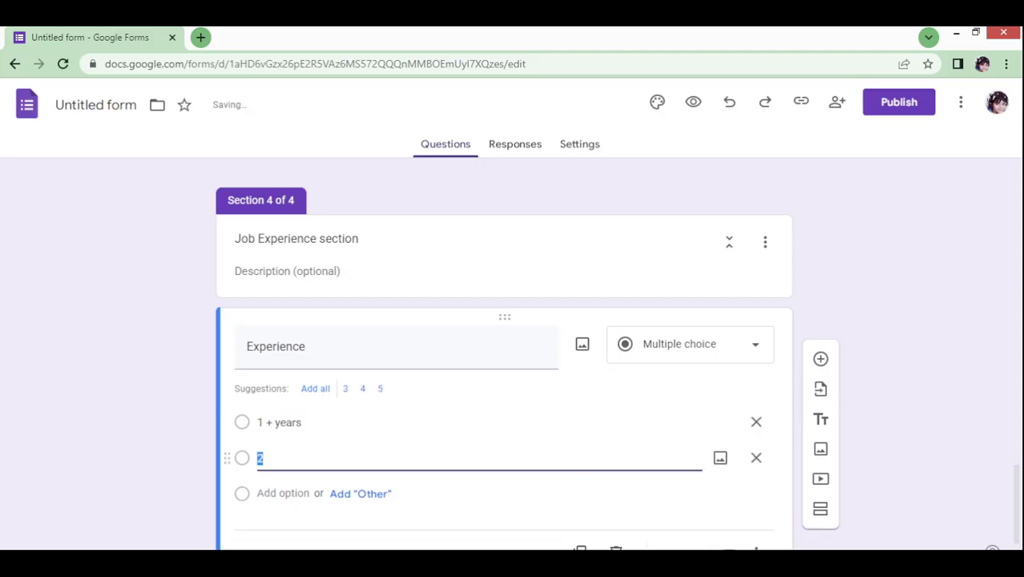
text(1 + years)
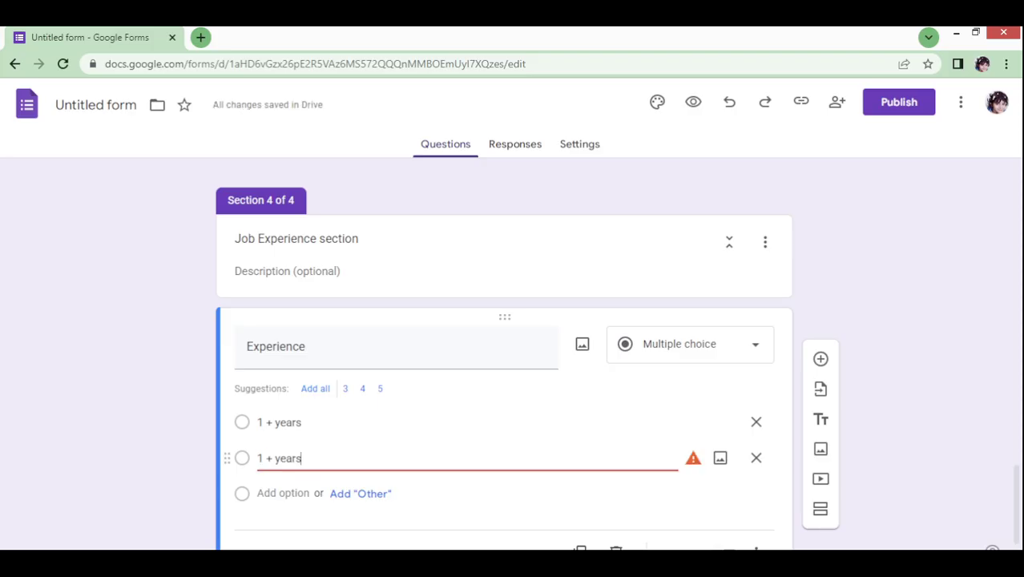
click(282, 494)
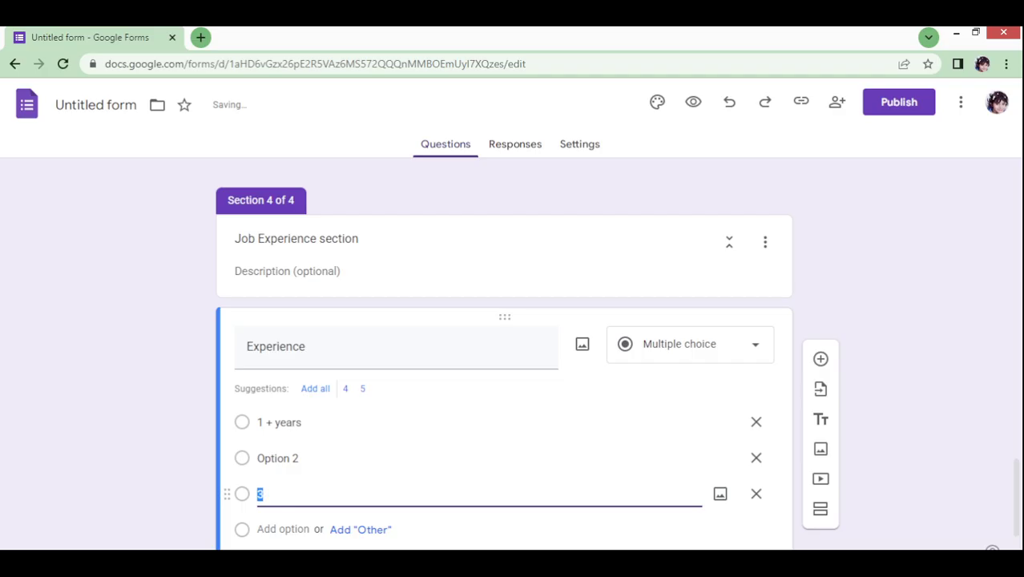
Replace the second option of the Experience question with "2 + years"
click(278, 458)
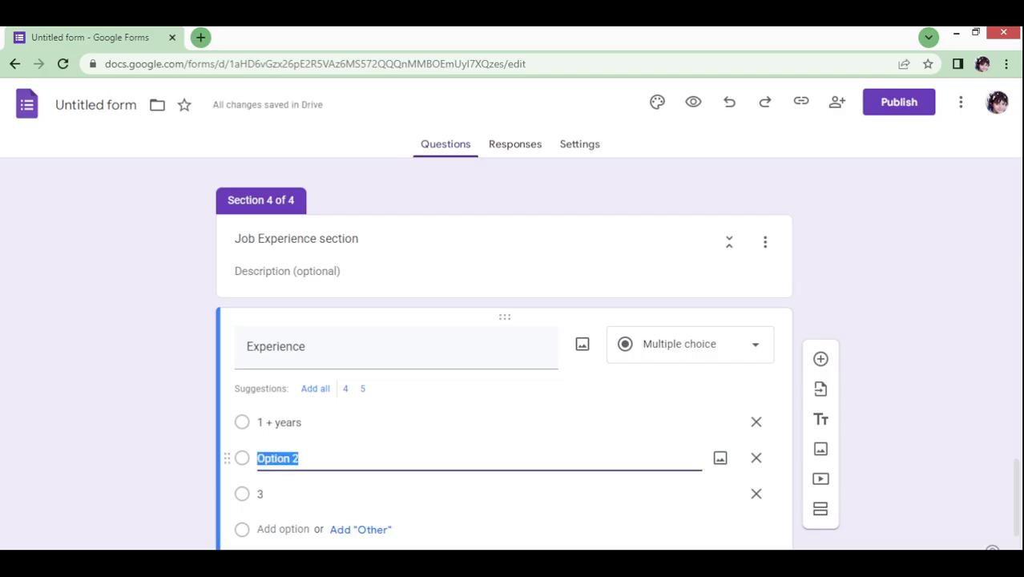
text(1 + years)
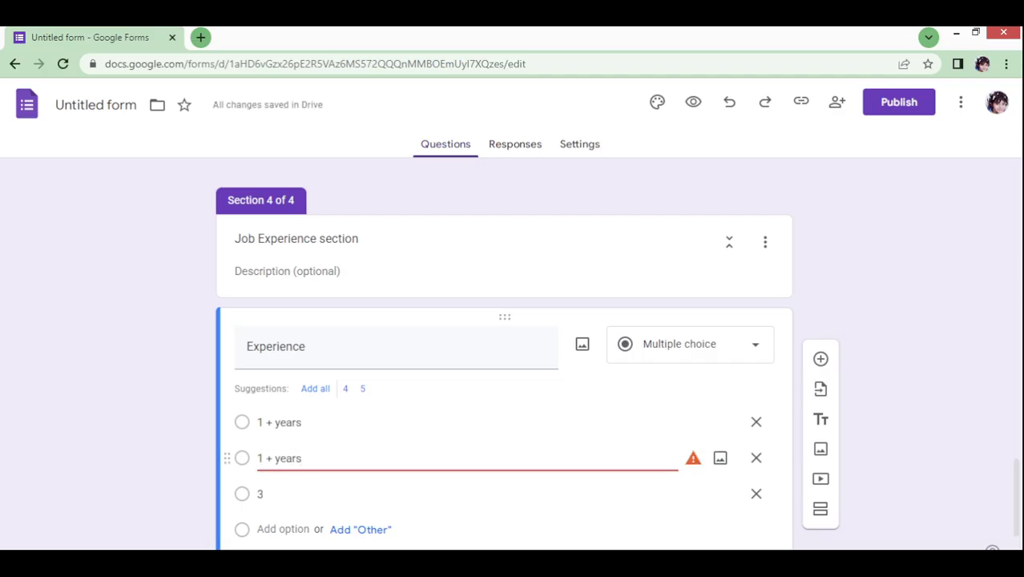
click(263, 458)
key(BackSpace)
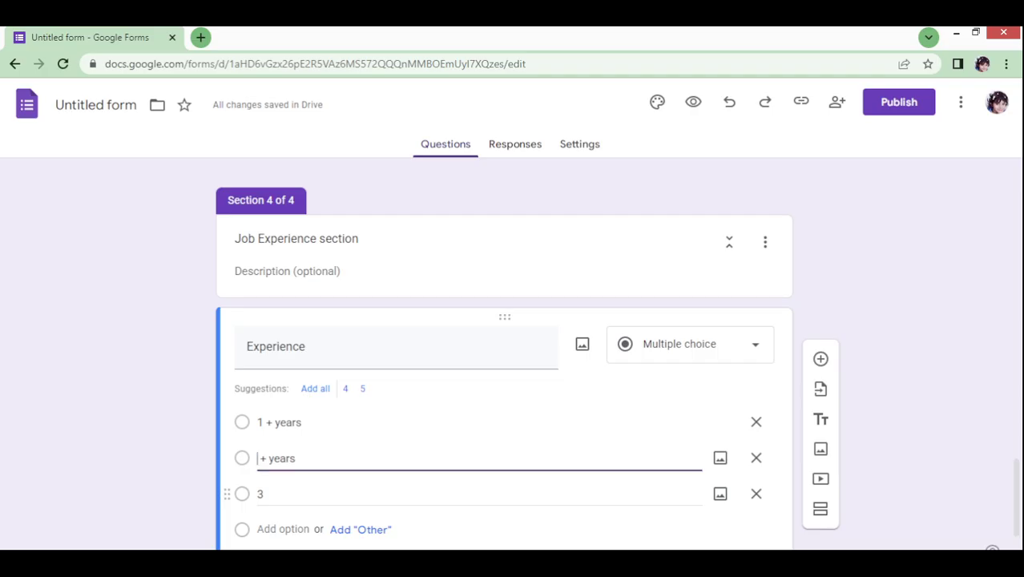
text(2)
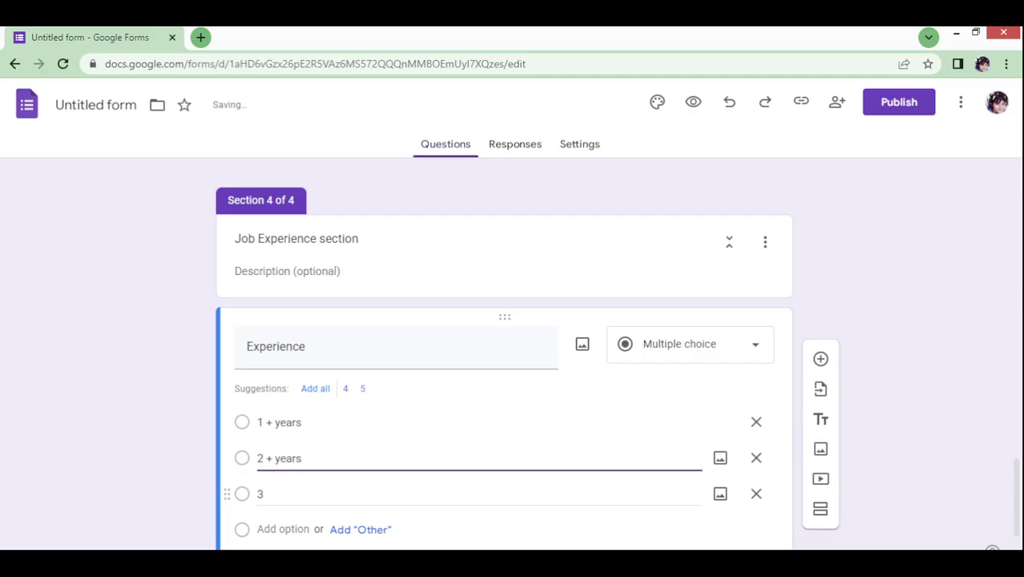
Change the Experience question's third option to "3 + years"
click(261, 494)
text(1 + years)
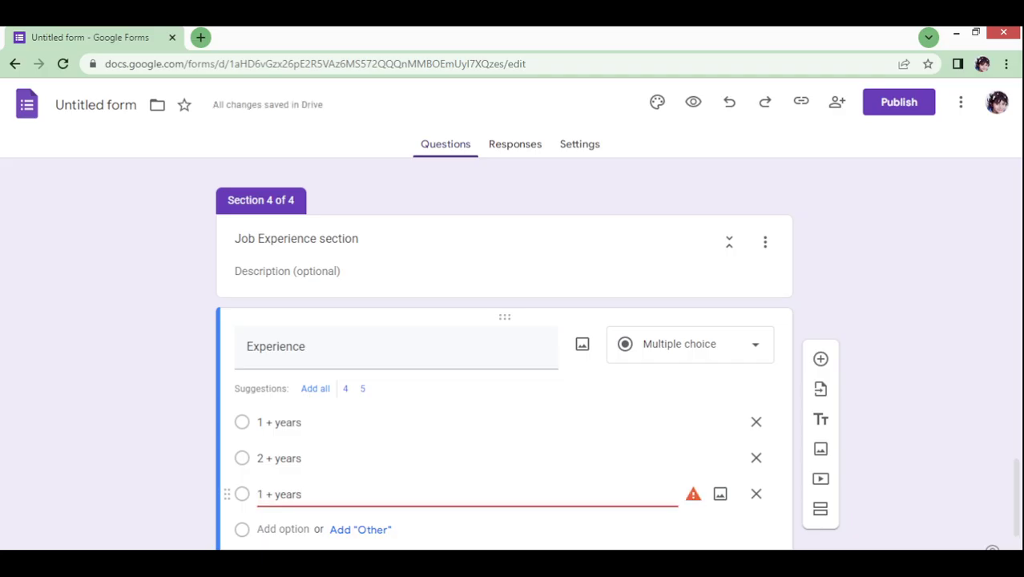
click(263, 494)
key(BackSpace)
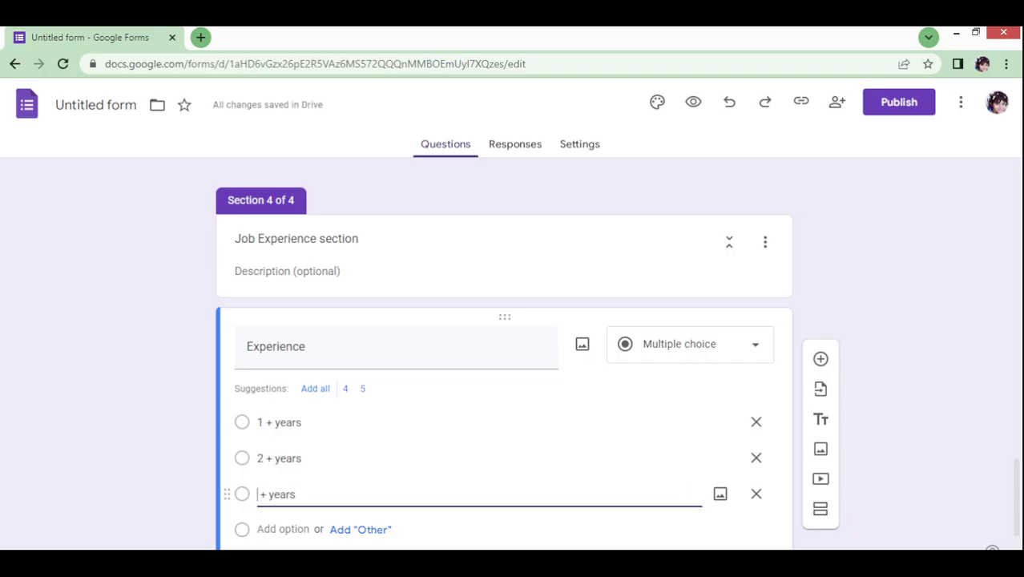
text(3)
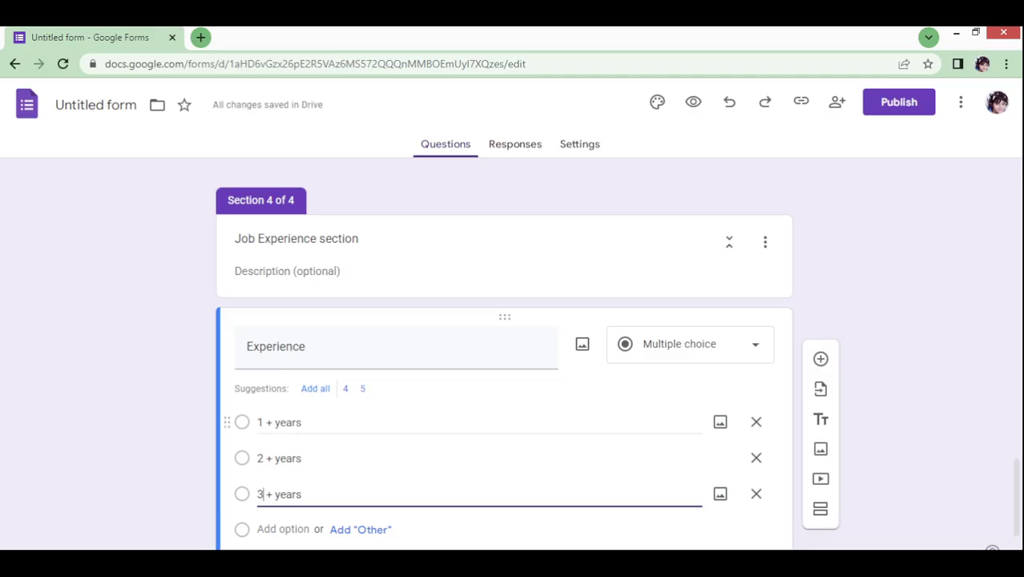
Add a question titled "Date of birth" below the Contact question in the Profile Information section
scroll(481, 422, down, 1)
scroll(504, 353, up, 3)
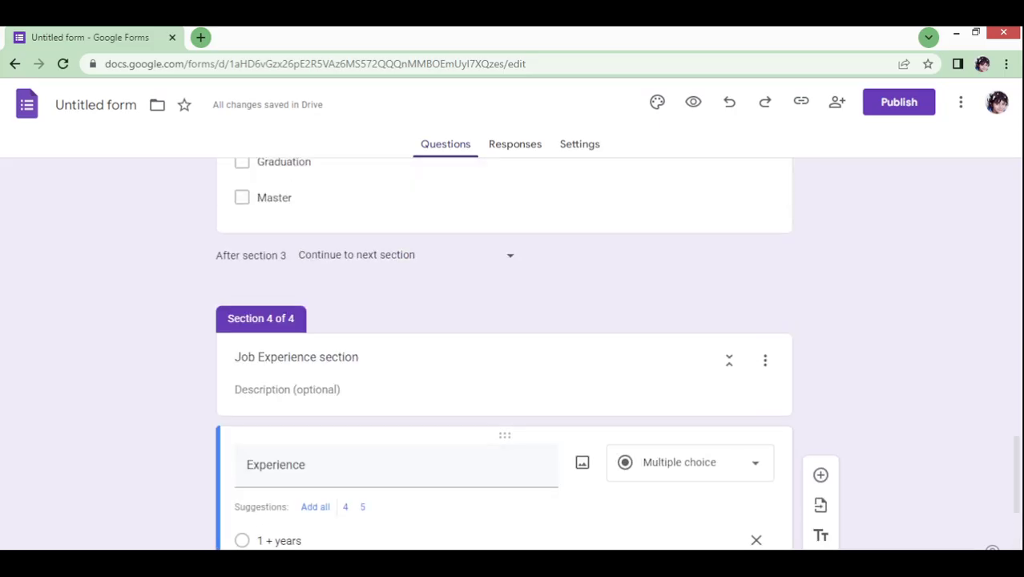
scroll(503, 353, up, 15)
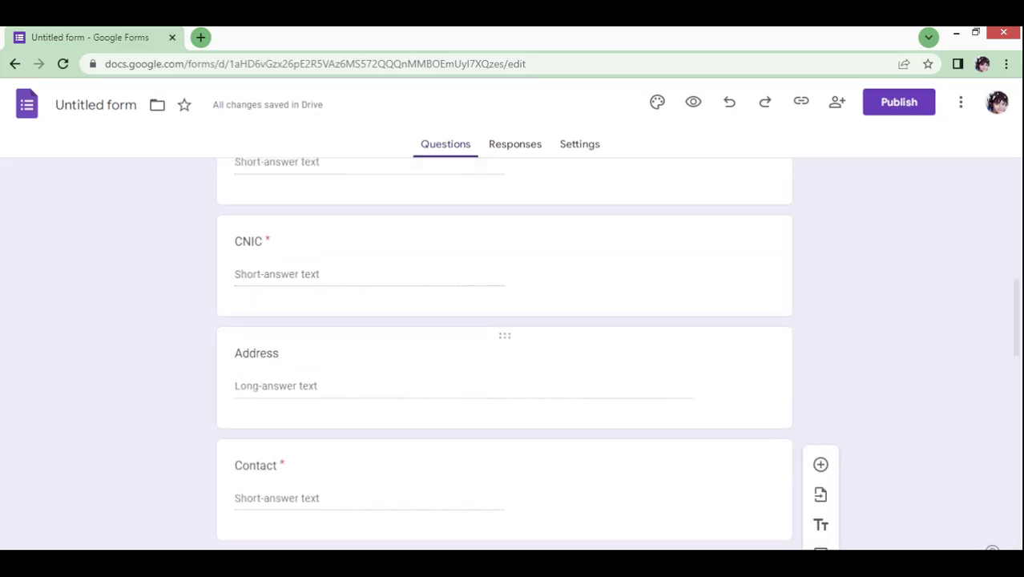
scroll(503, 353, up, 1)
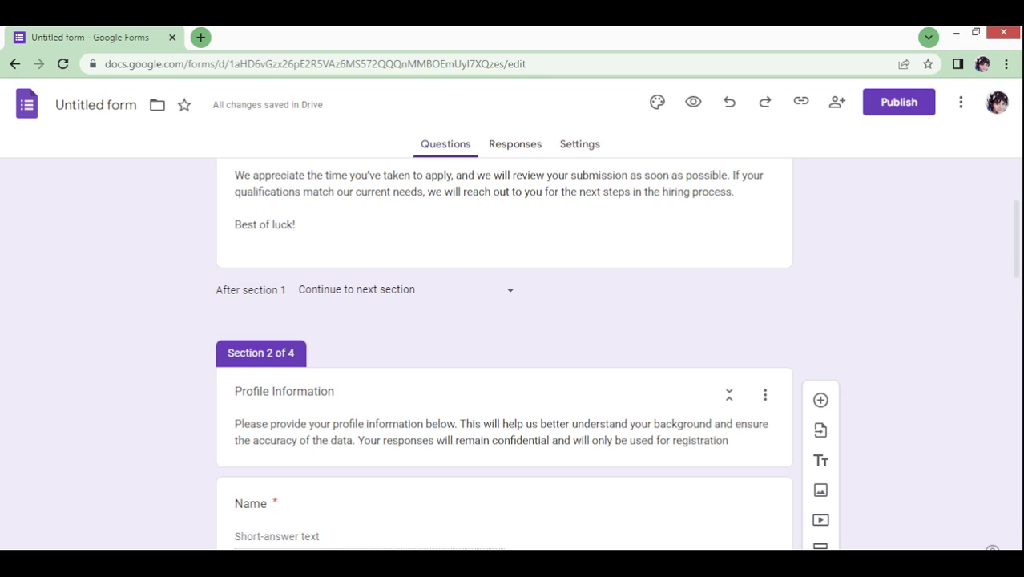
scroll(503, 353, down, 7)
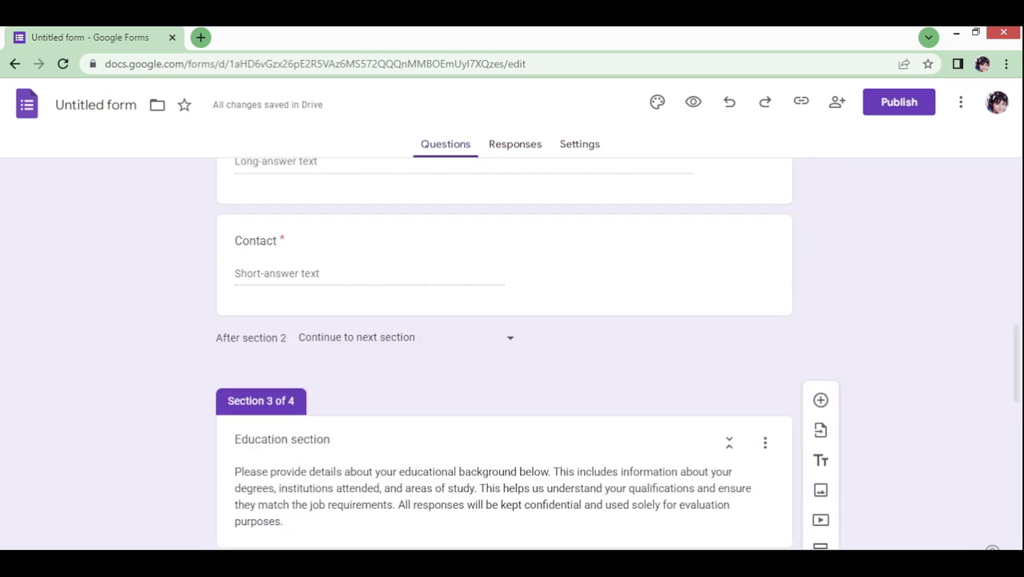
scroll(503, 400, up, 2)
click(503, 400)
scroll(503, 401, down, 4)
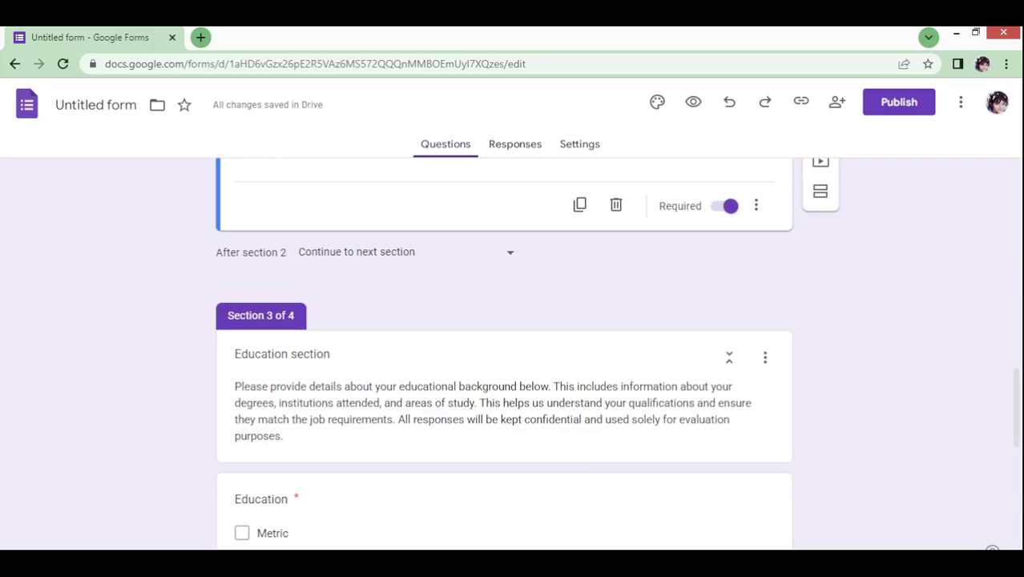
scroll(503, 354, down, 1)
scroll(503, 353, up, 5)
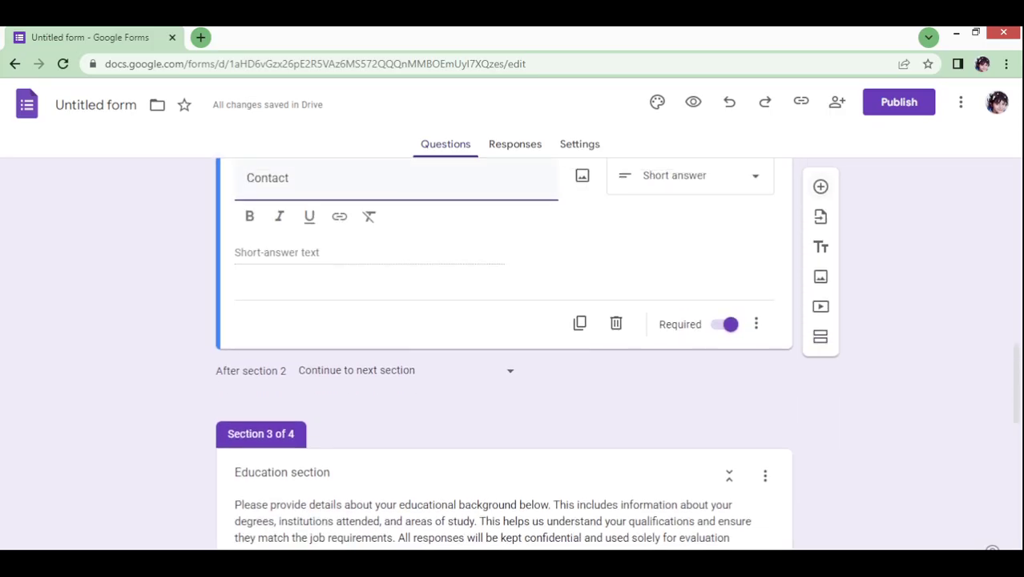
click(820, 186)
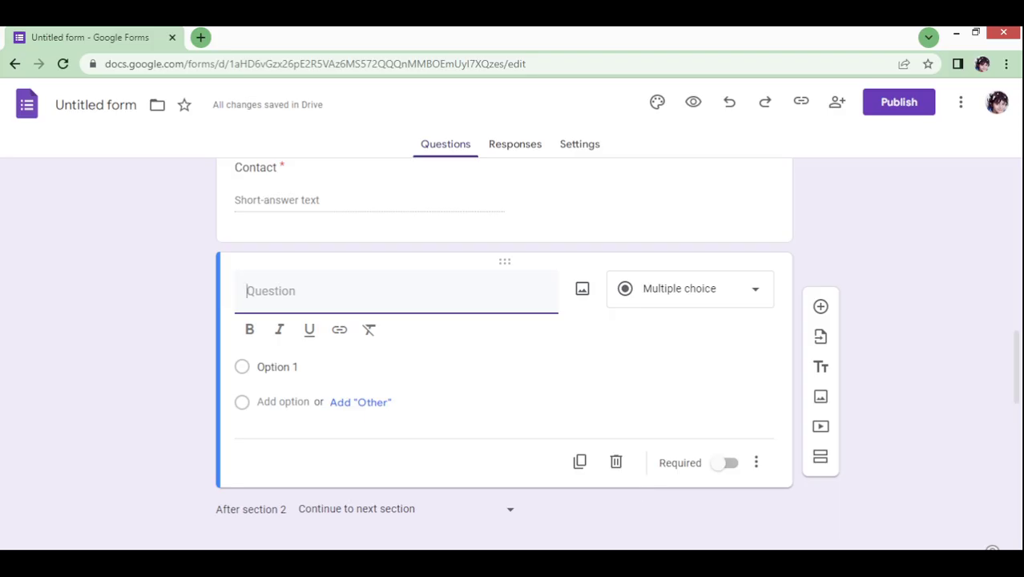
text(Date of birth)
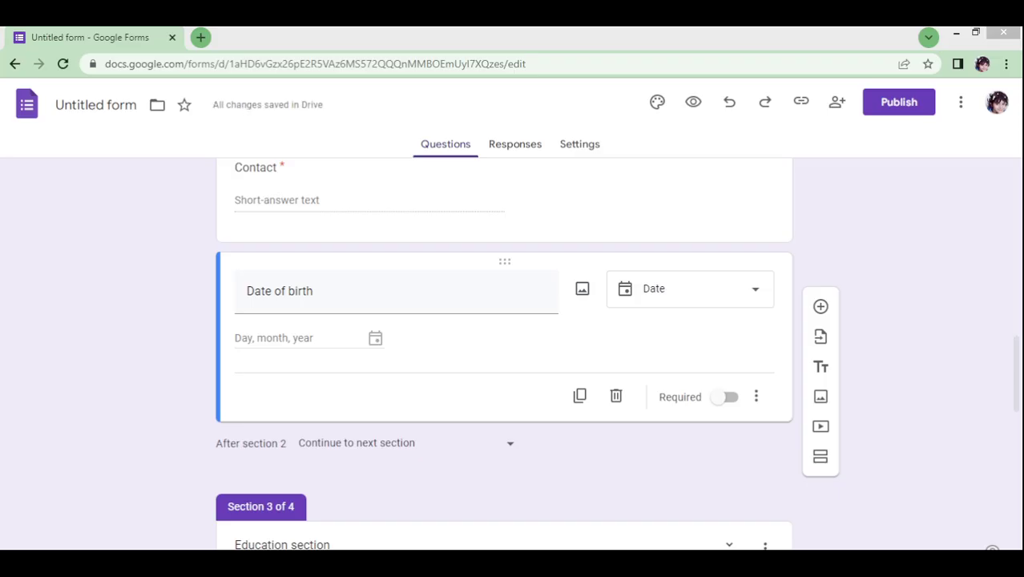
Choose Date as the answer type of the Date of birth question
click(688, 288)
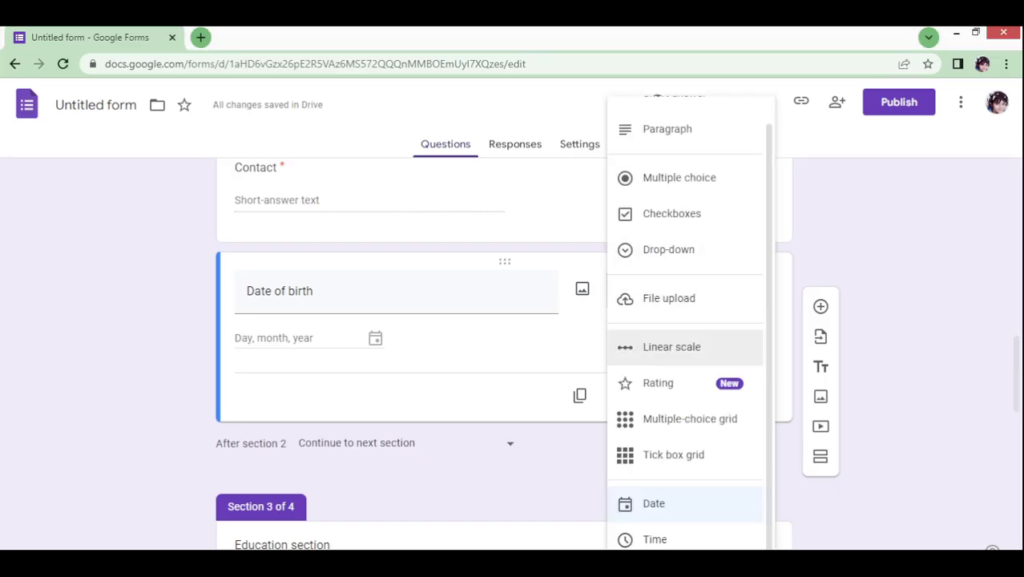
click(685, 503)
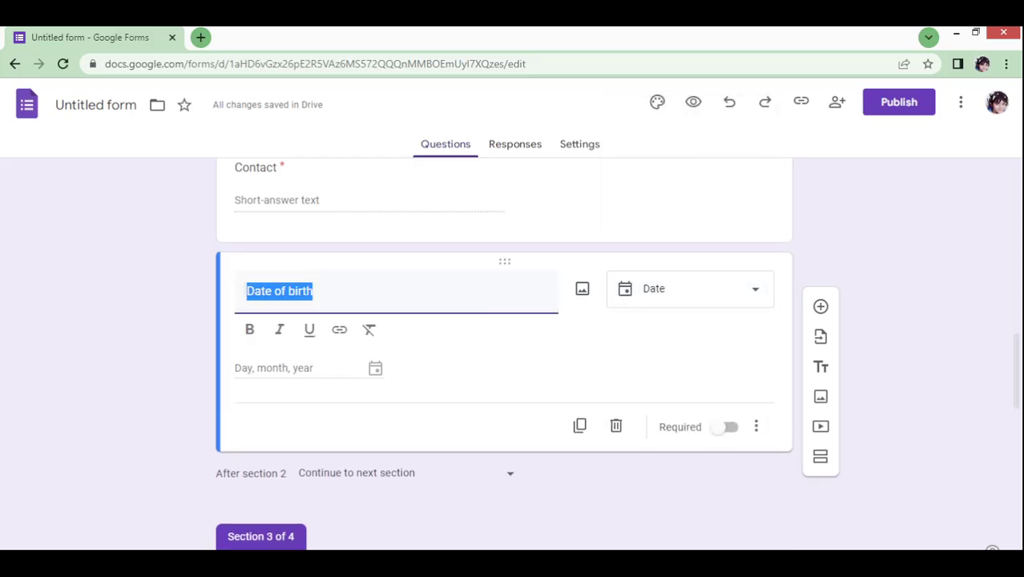
click(725, 425)
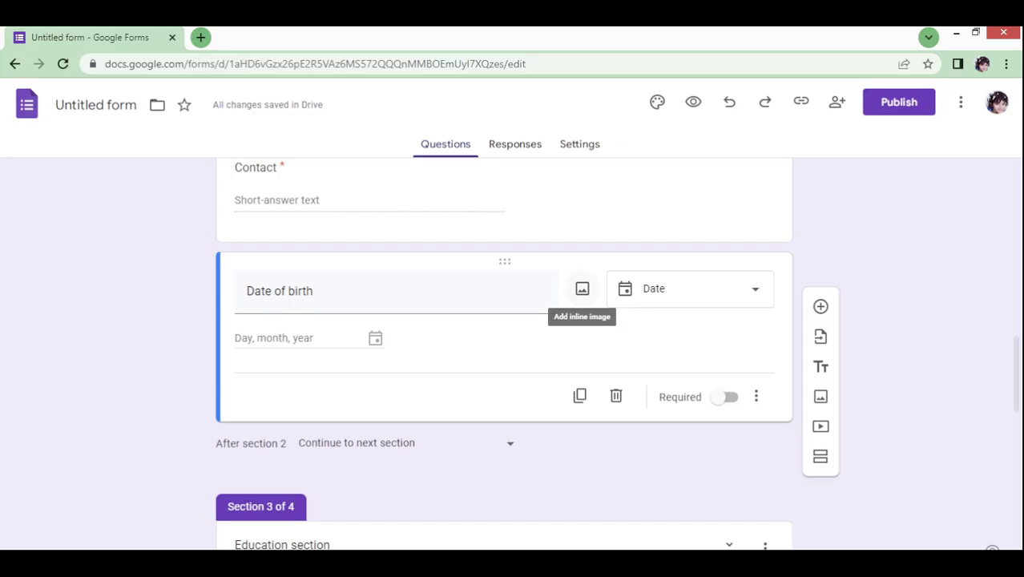
Add a blank multiple-choice question below the Date of birth question in the Profile Information section
scroll(582, 290, down, 8)
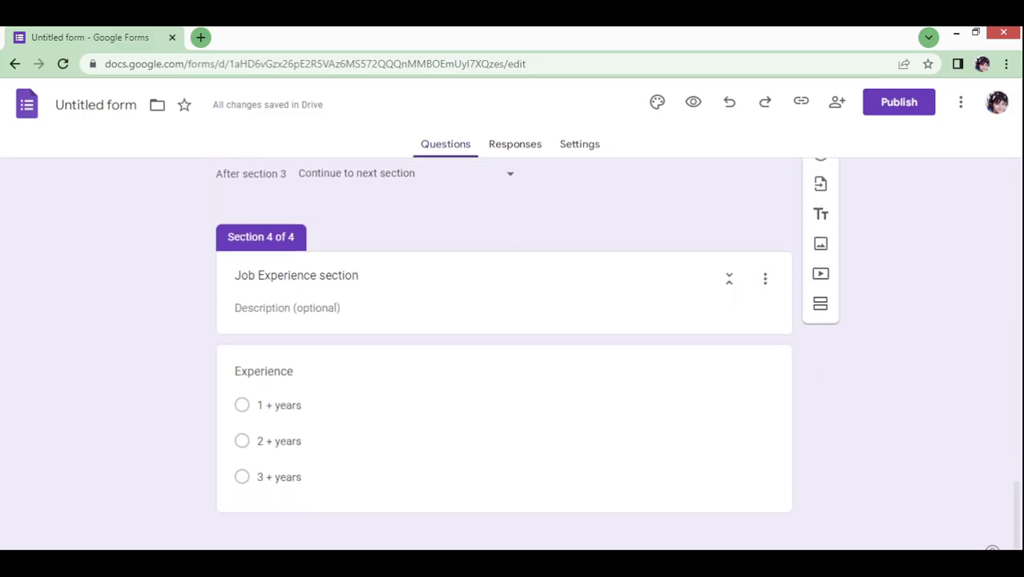
scroll(503, 353, up, 4)
scroll(503, 352, down, 4)
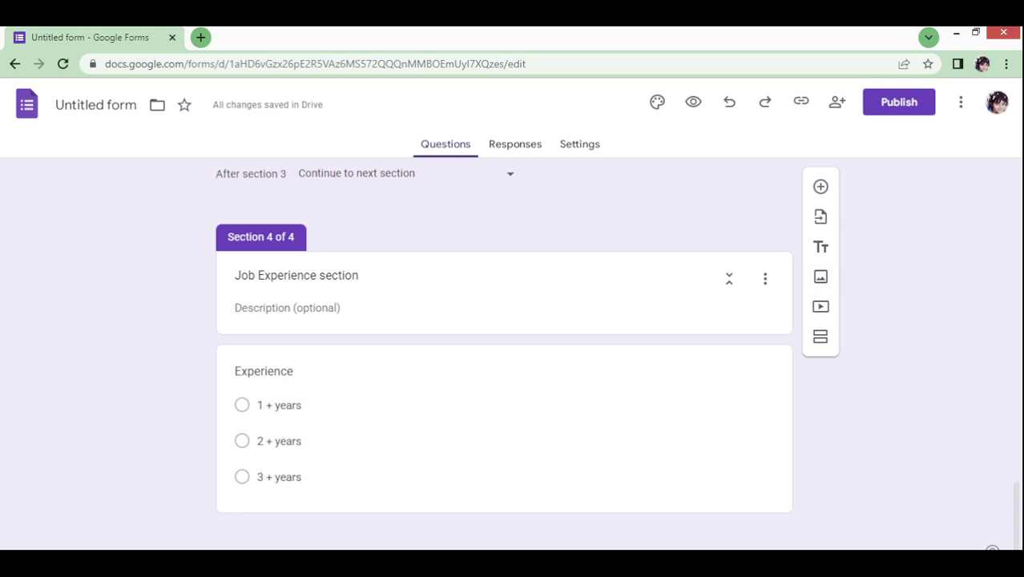
click(820, 186)
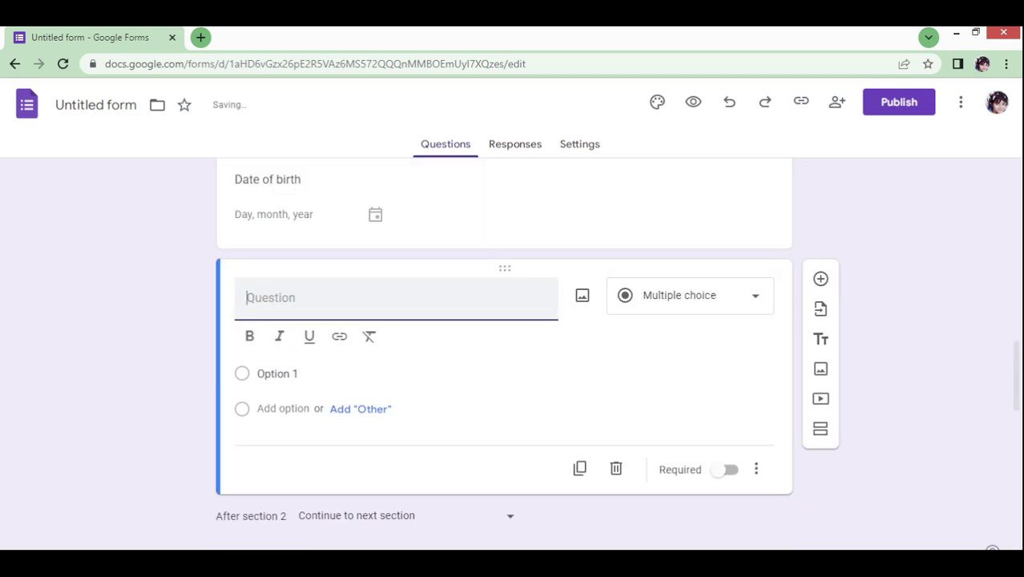
Add a multiple-choice question titled "Familiar with technology?" below the Experience question in the Job Experience section
scroll(503, 353, down, 6)
scroll(503, 353, down, 1)
scroll(503, 352, down, 4)
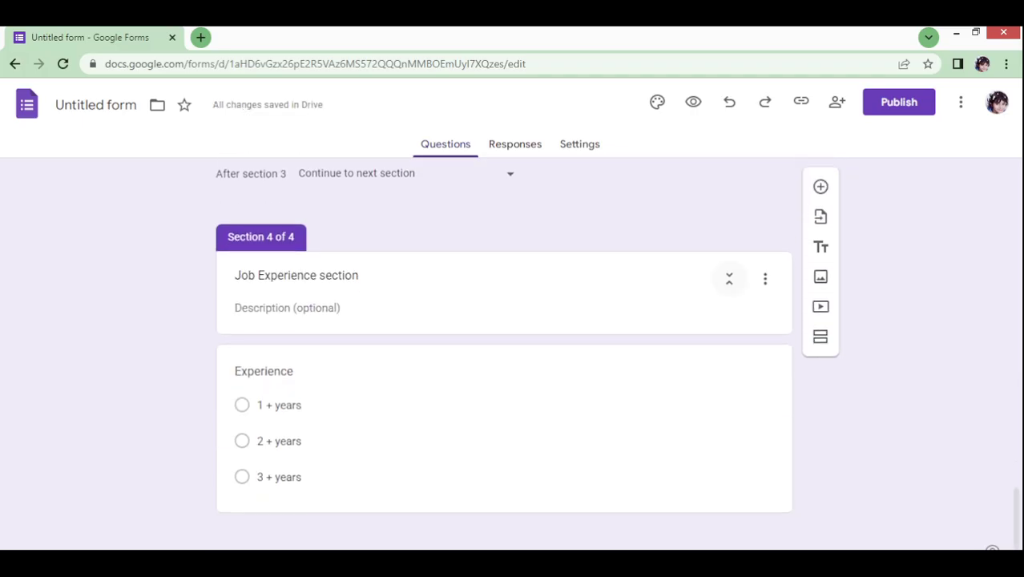
scroll(729, 278, up, 10)
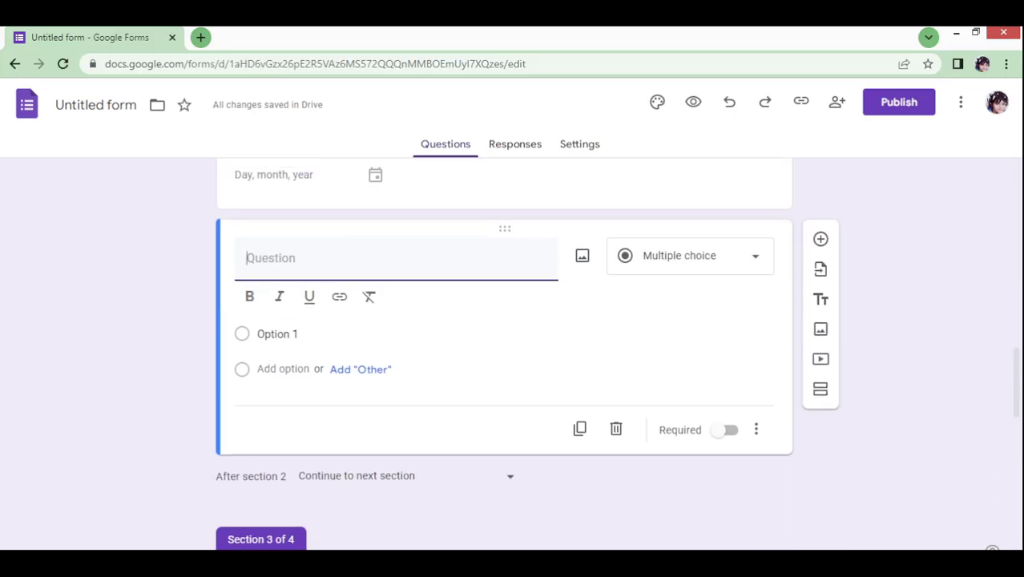
scroll(503, 352, up, 3)
scroll(503, 352, down, 5)
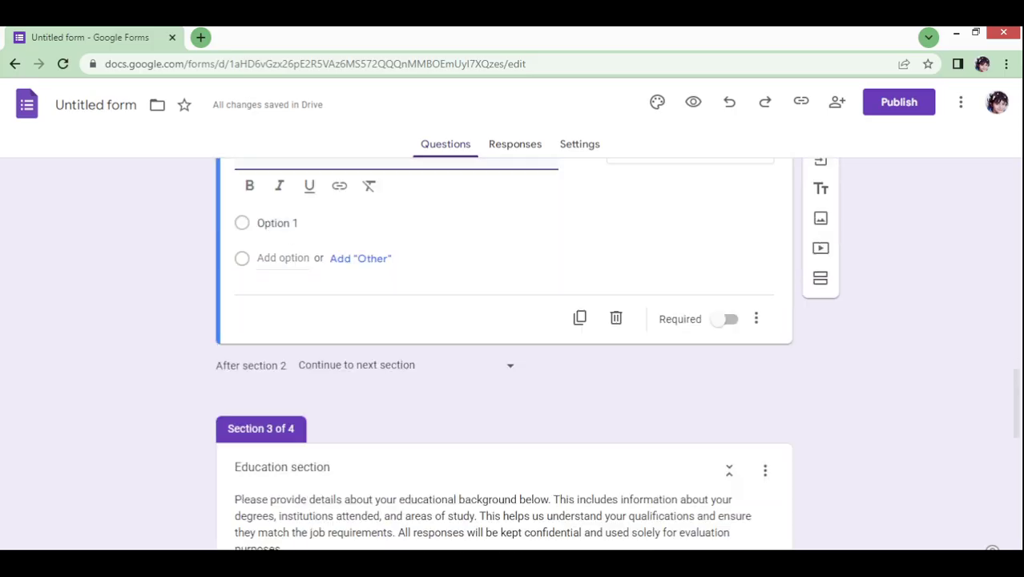
scroll(503, 330, down, 1)
scroll(504, 353, down, 6)
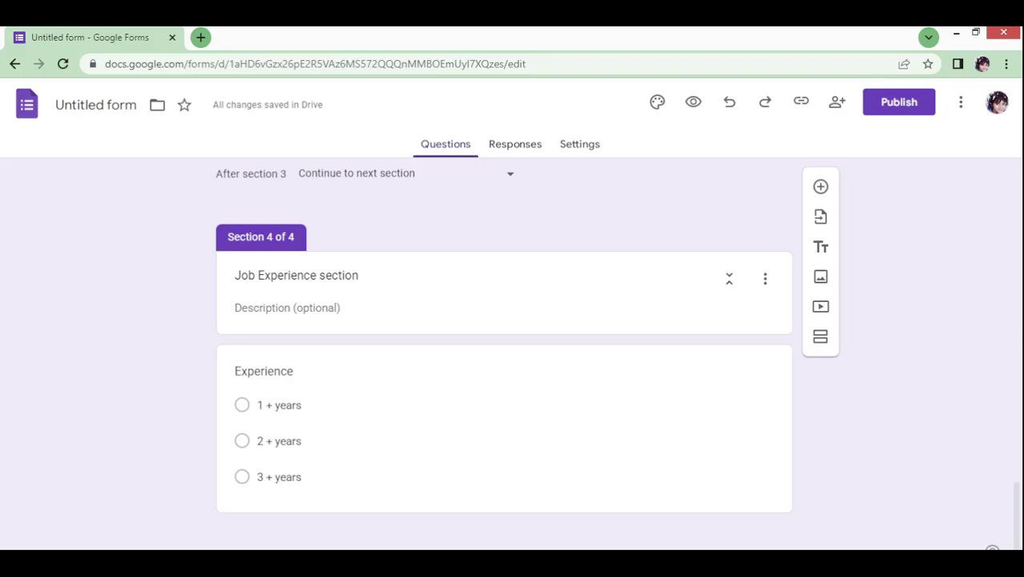
click(279, 476)
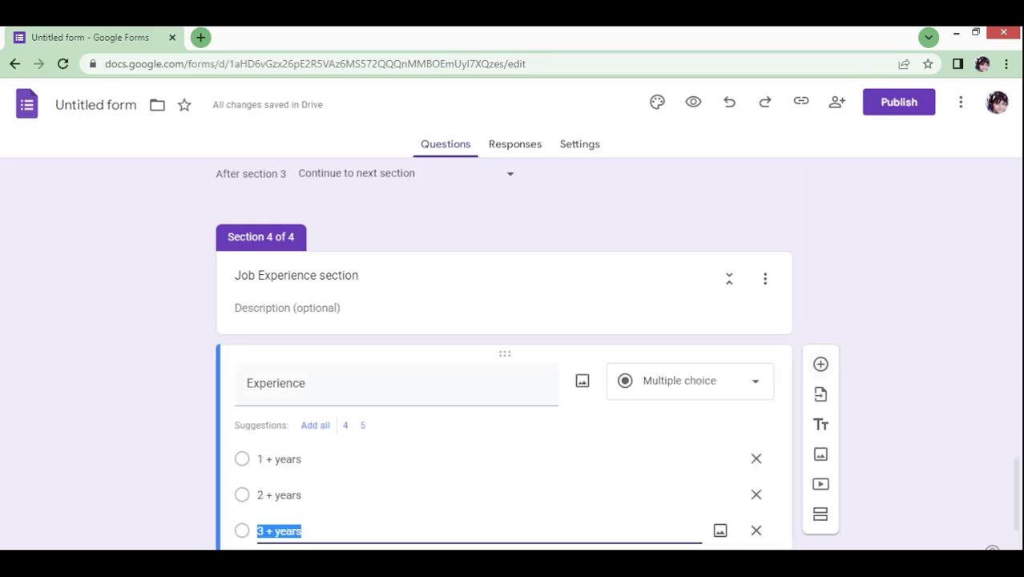
click(820, 364)
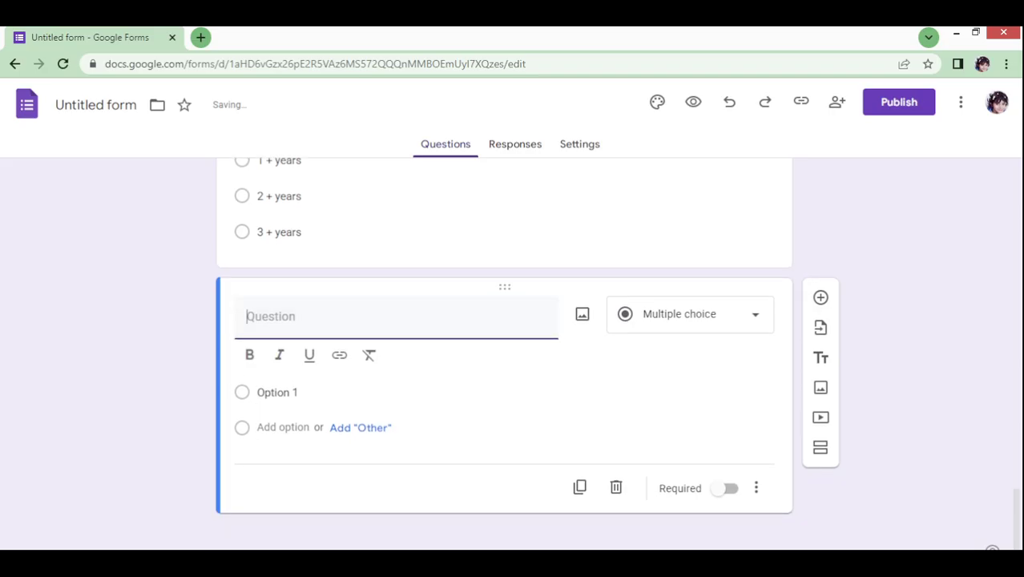
text(Familiar with technology?)
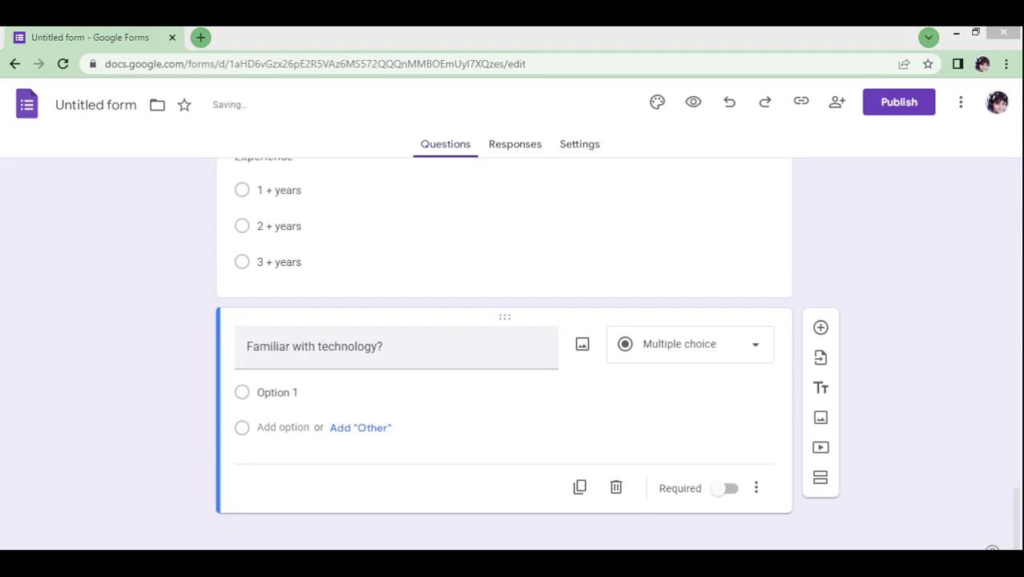
Give the "Familiar with technology?" question the options "yes" and "No"
click(278, 392)
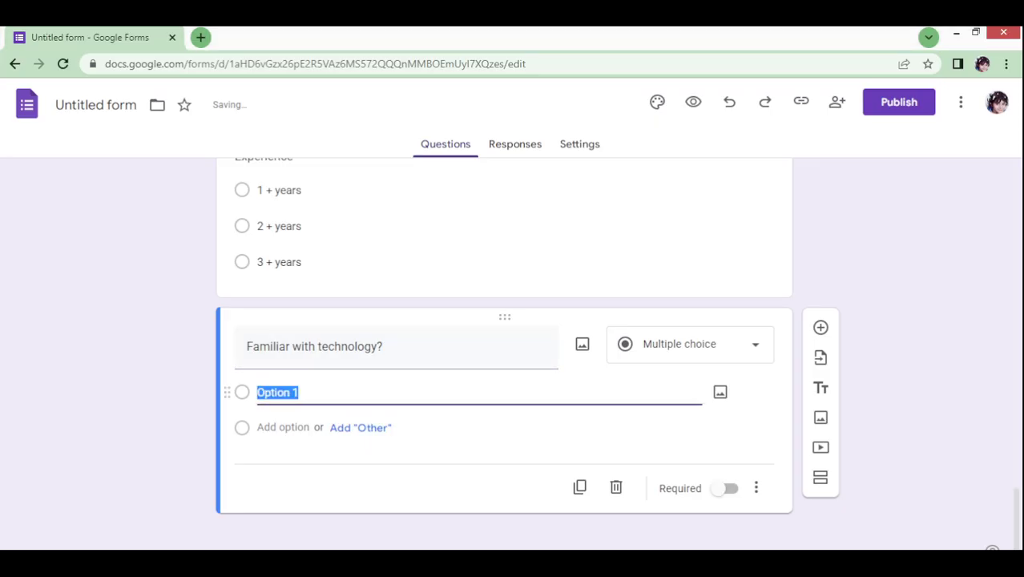
text(ye)
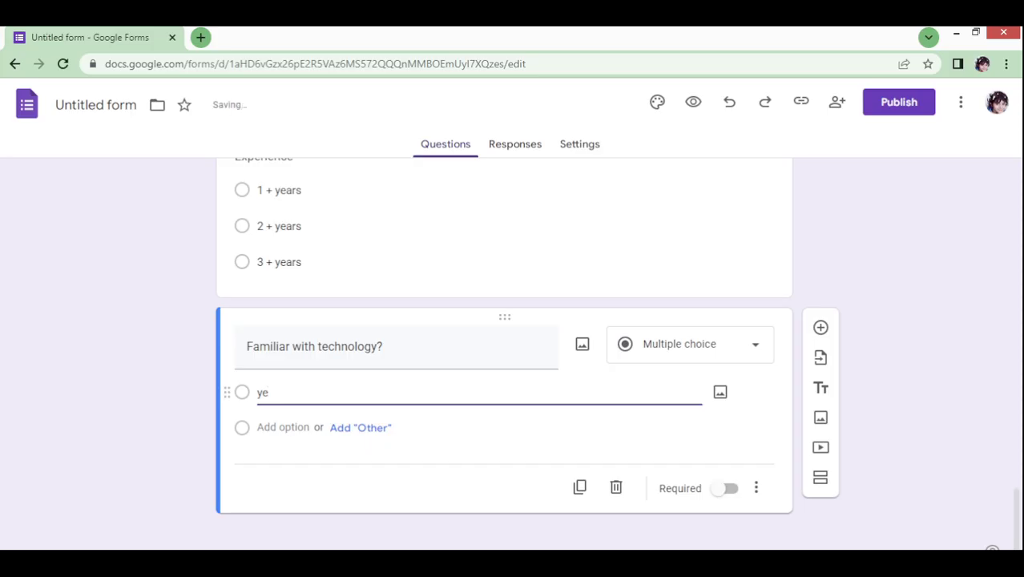
text(s)
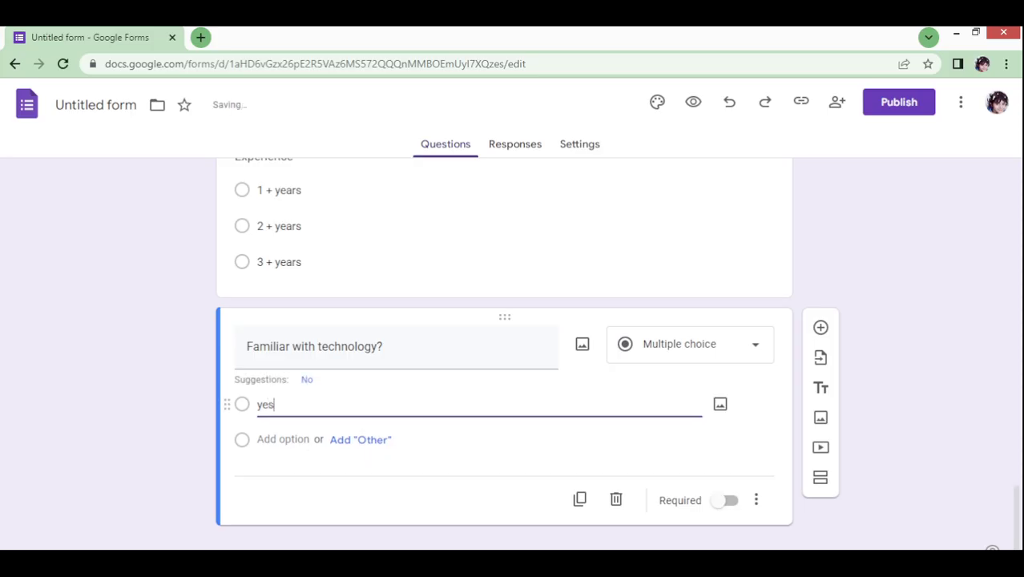
click(283, 439)
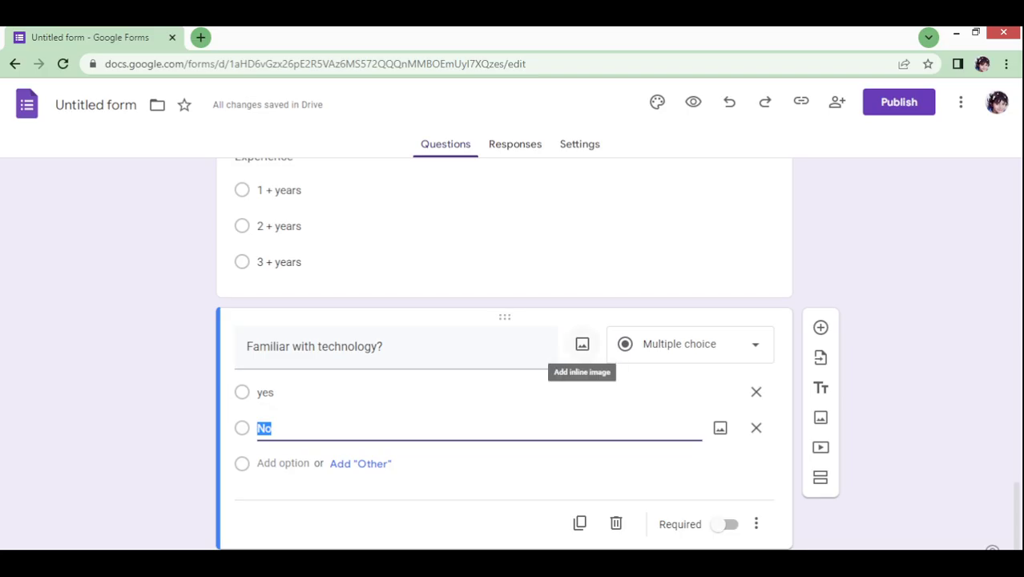
click(582, 344)
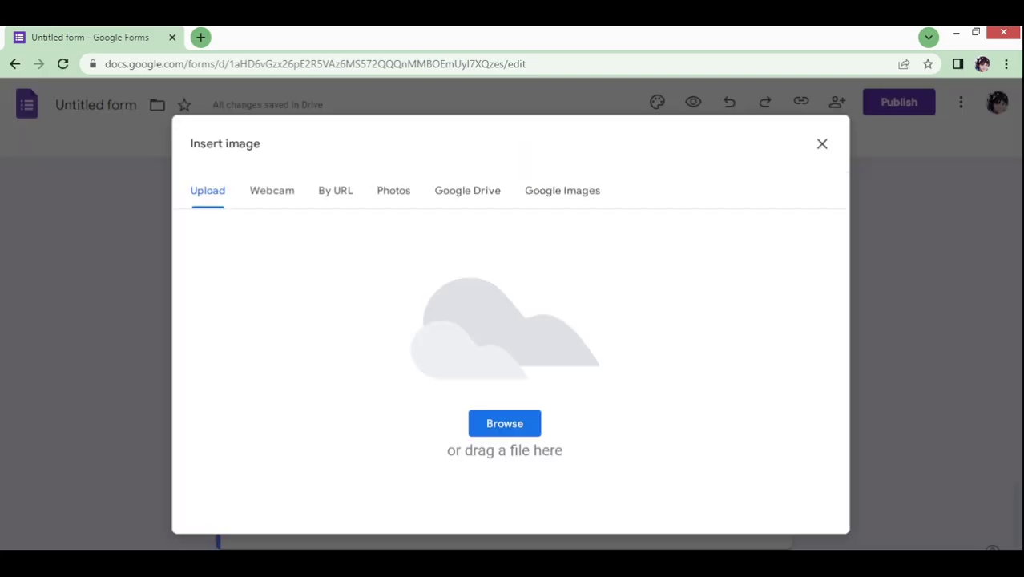
click(822, 143)
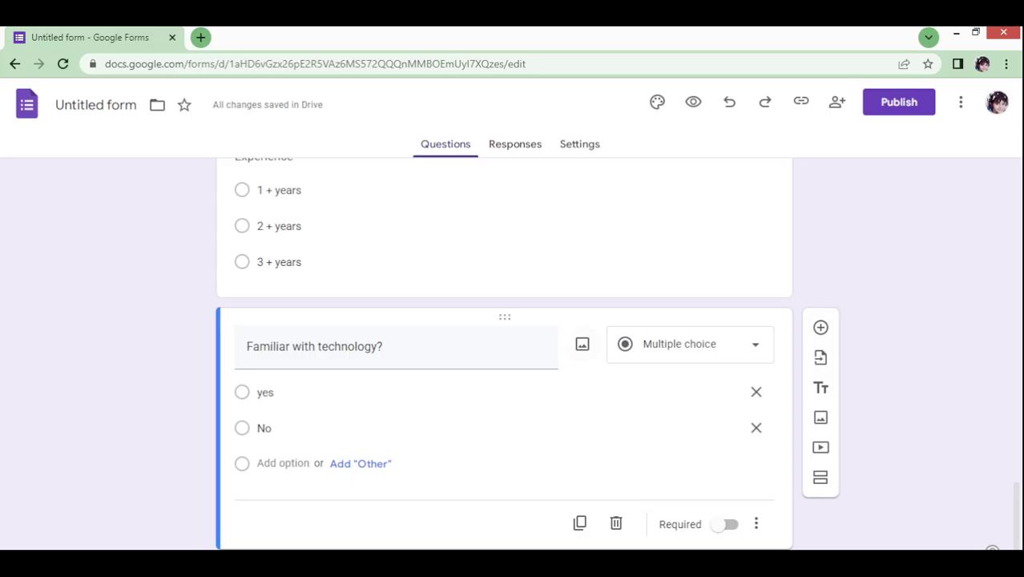
click(582, 343)
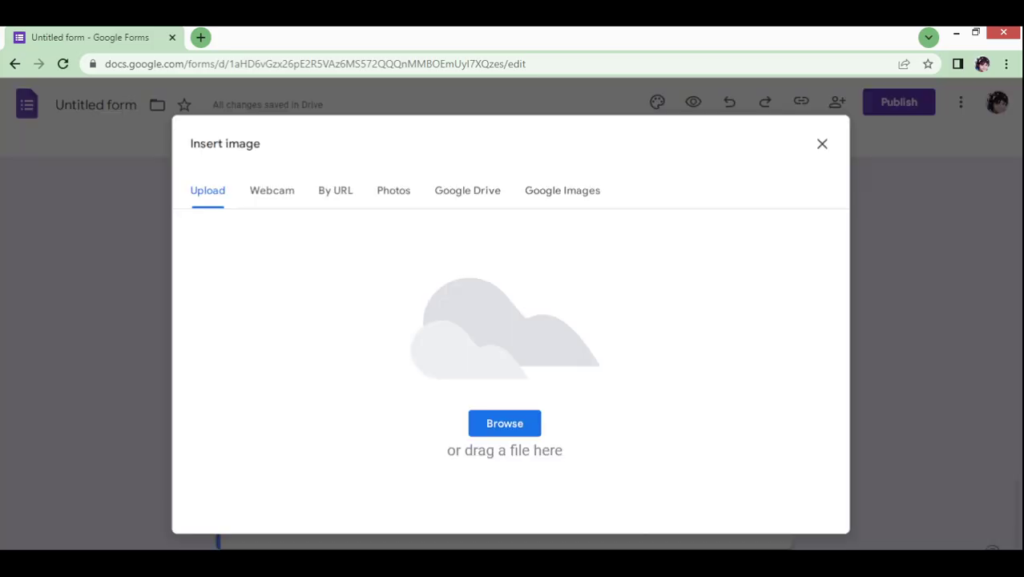
click(505, 423)
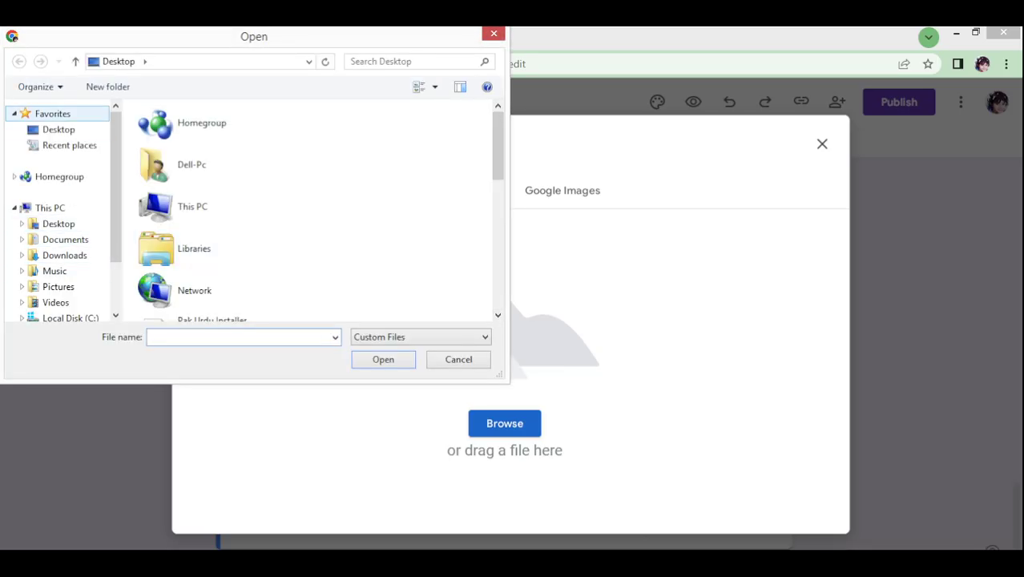
click(58, 130)
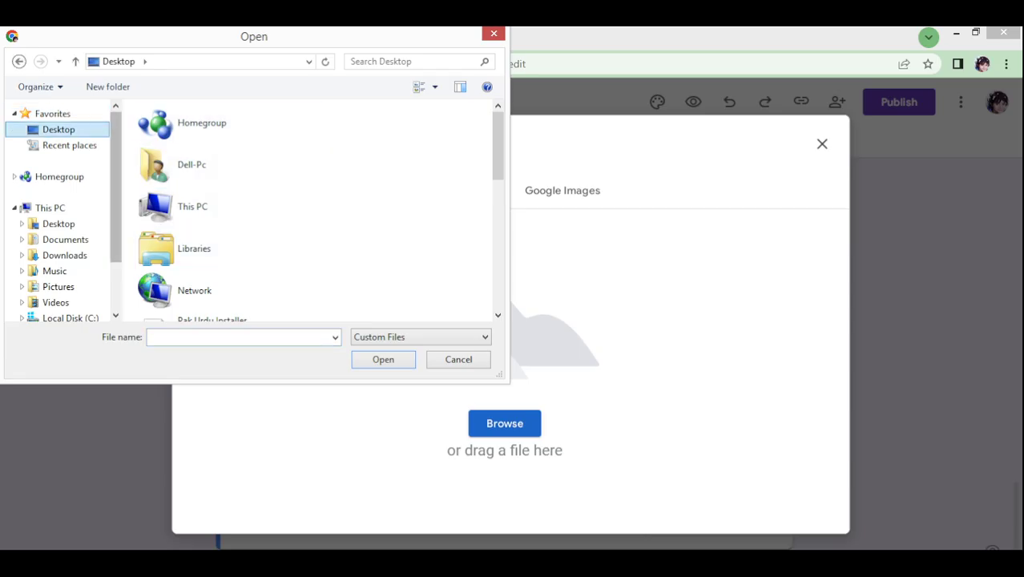
scroll(64, 216, down, 2)
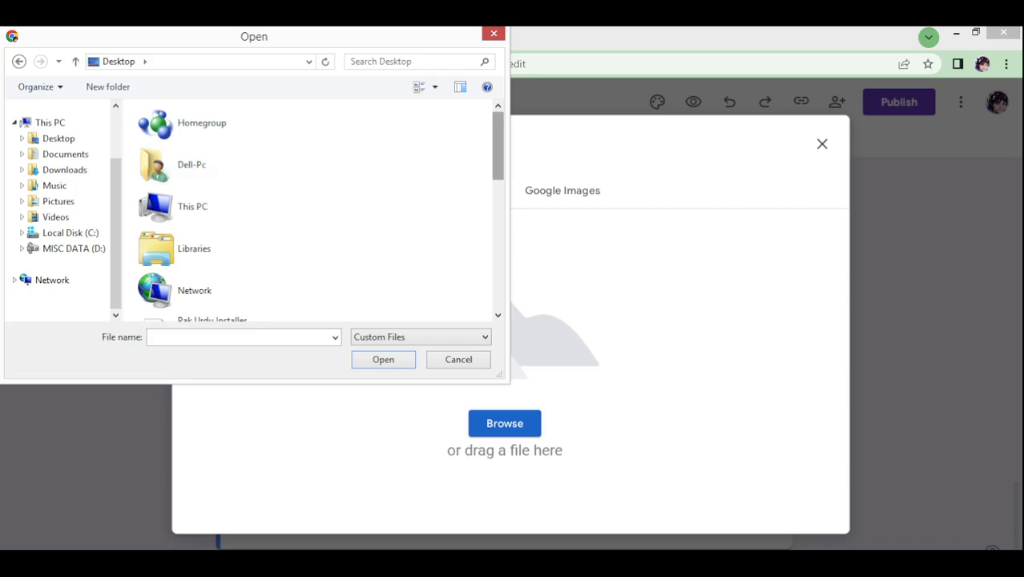
scroll(337, 156, down, 10)
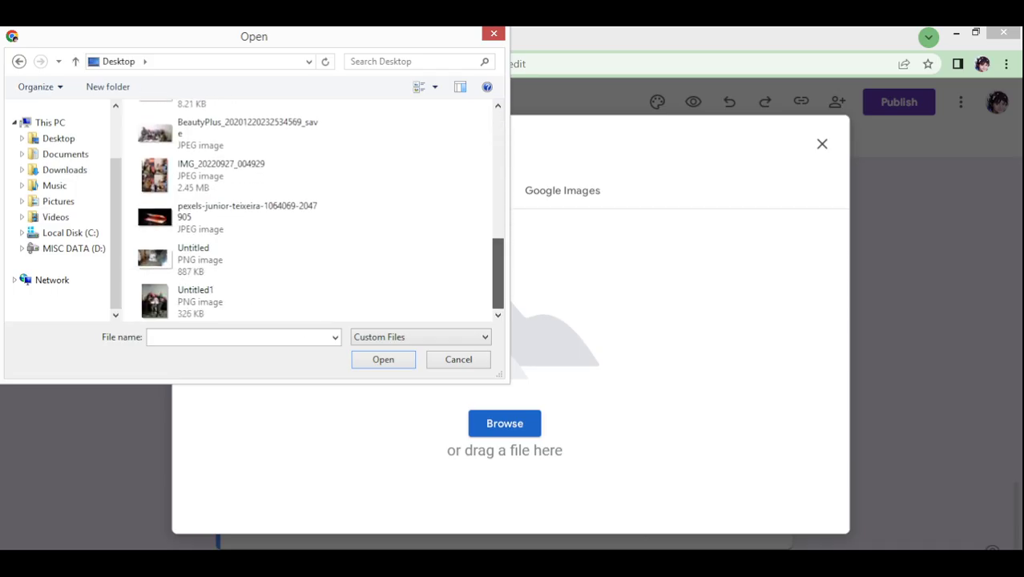
click(229, 218)
click(383, 360)
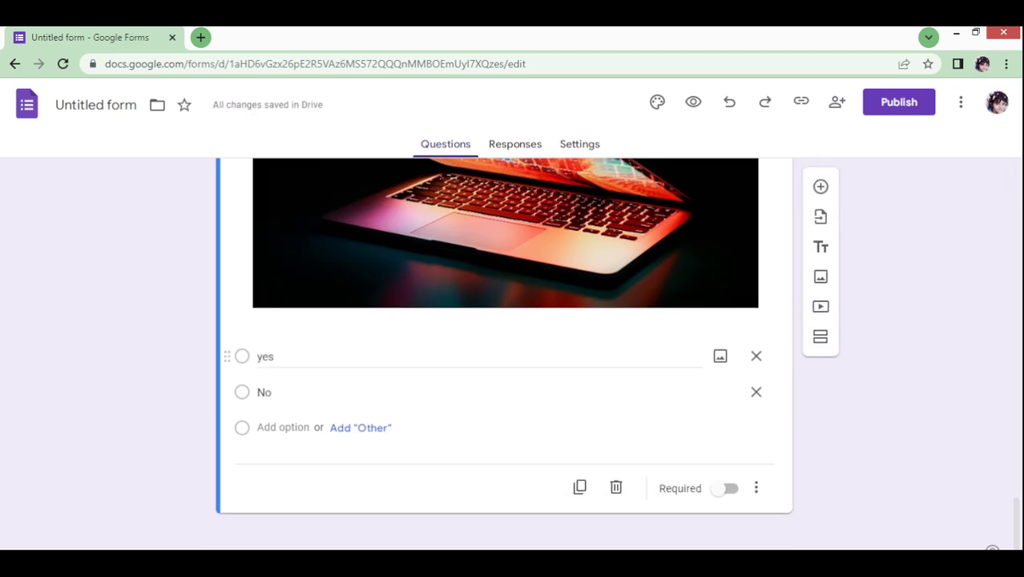
Rename the untitled form file as "Job Seeker Profile"
scroll(505, 357, up, 4)
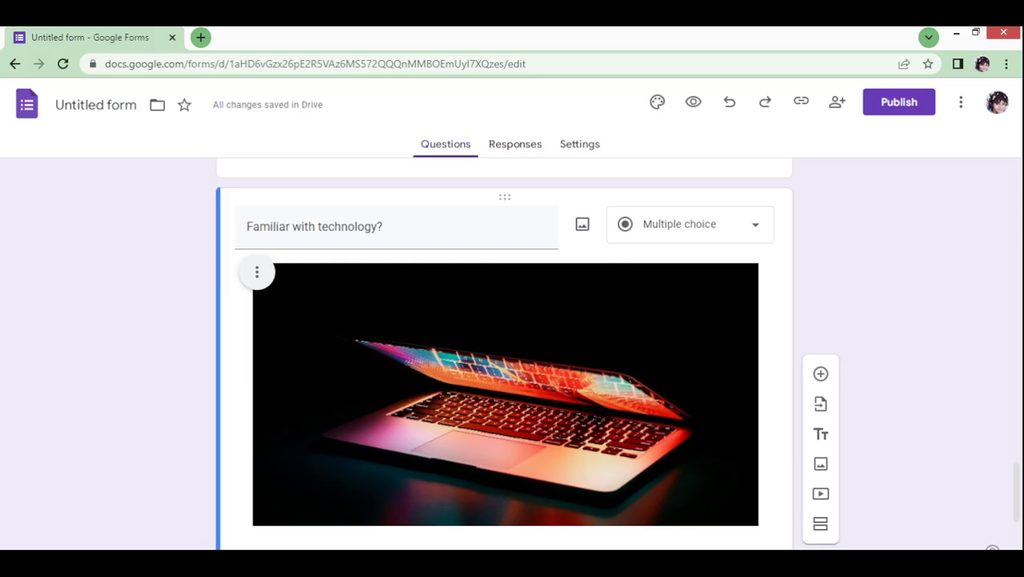
scroll(505, 356, up, 4)
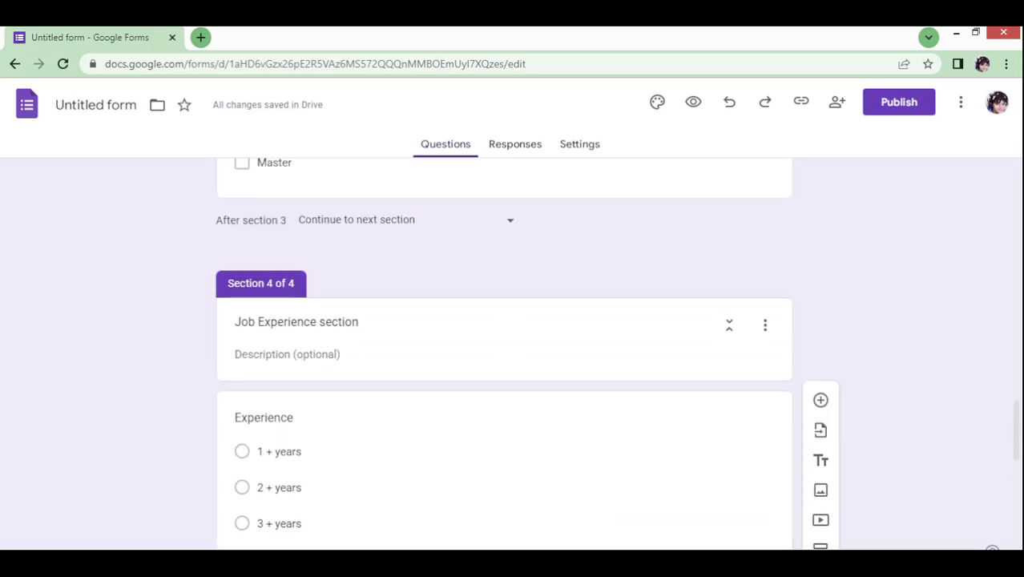
scroll(504, 357, down, 6)
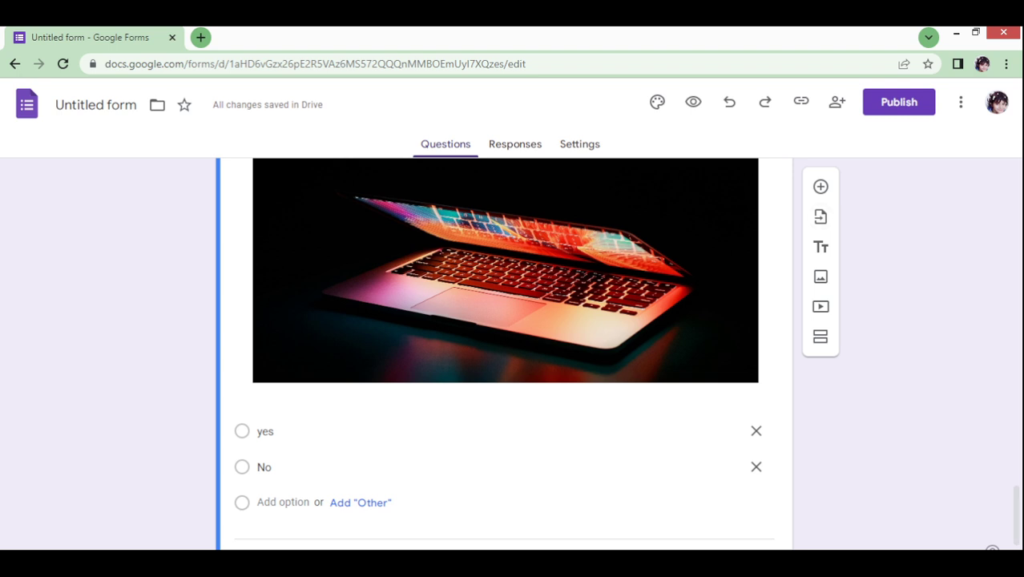
scroll(503, 353, up, 10)
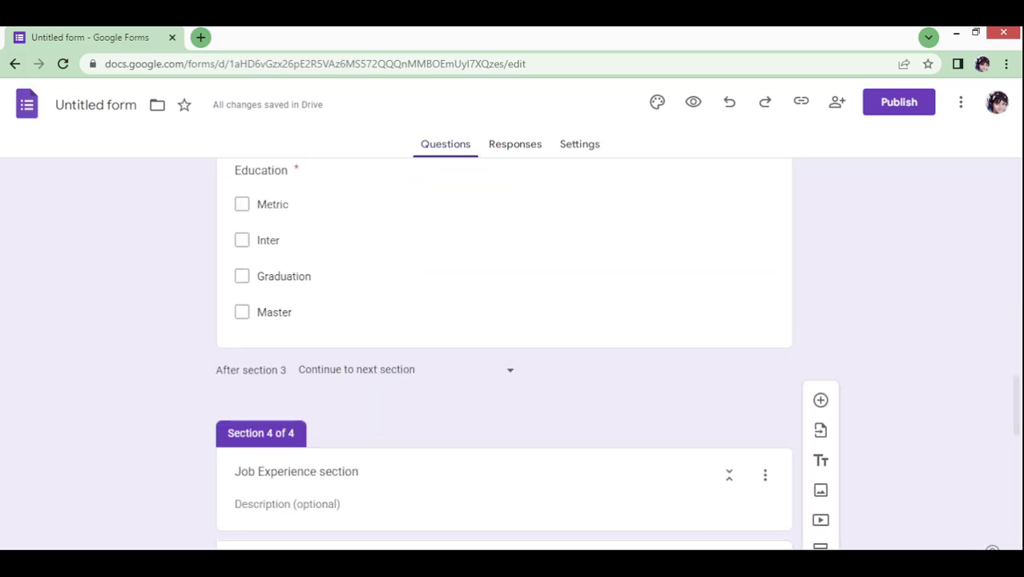
click(96, 105)
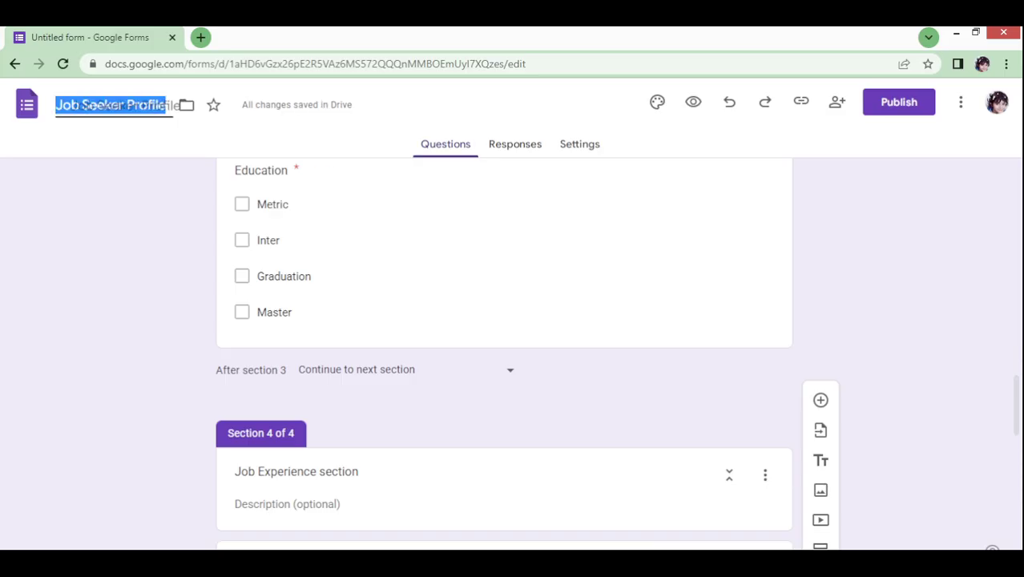
double_click(320, 185)
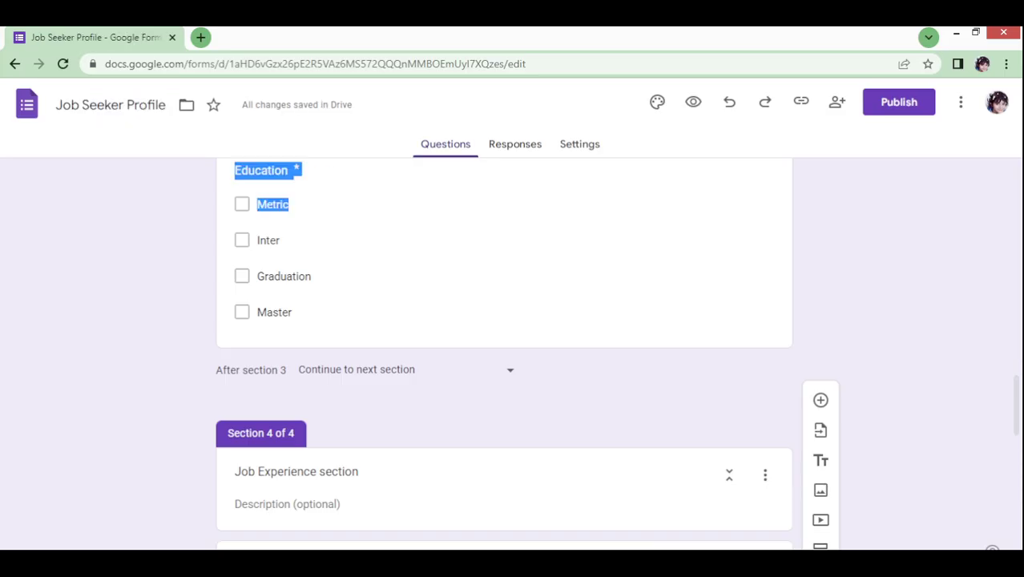
Review the form's responder access and sharing settings and publish the form
scroll(503, 353, up, 15)
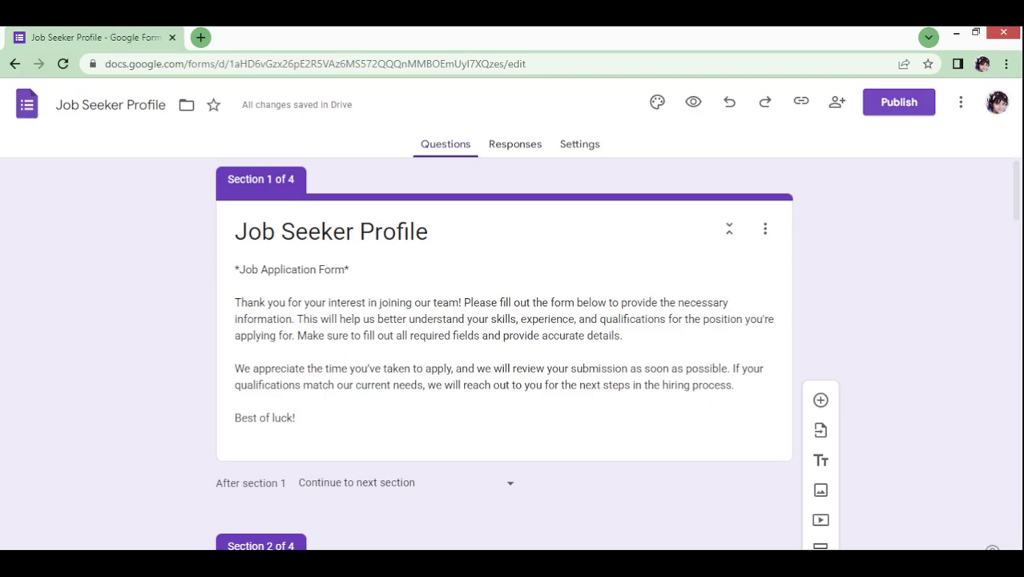
click(898, 102)
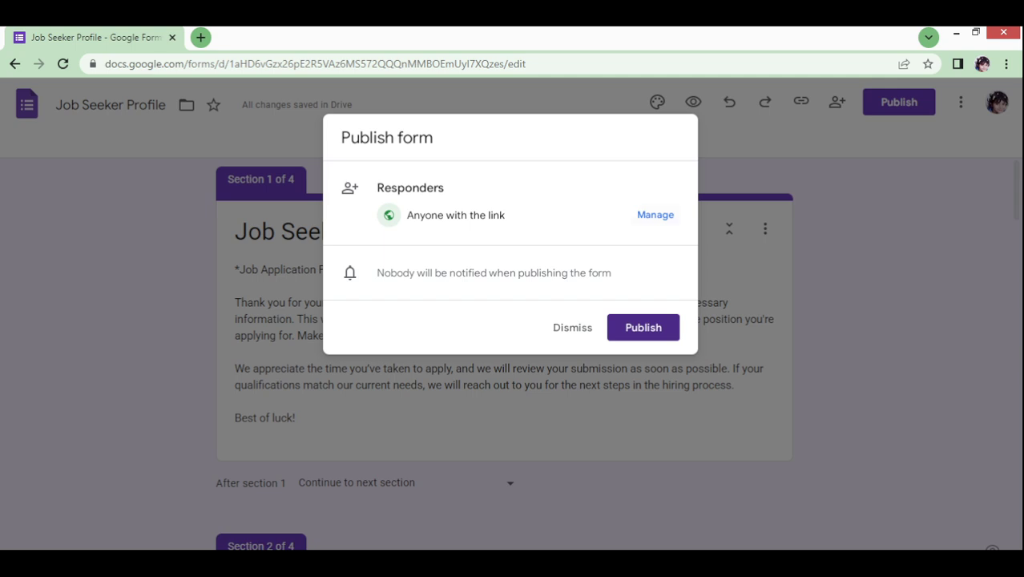
click(655, 215)
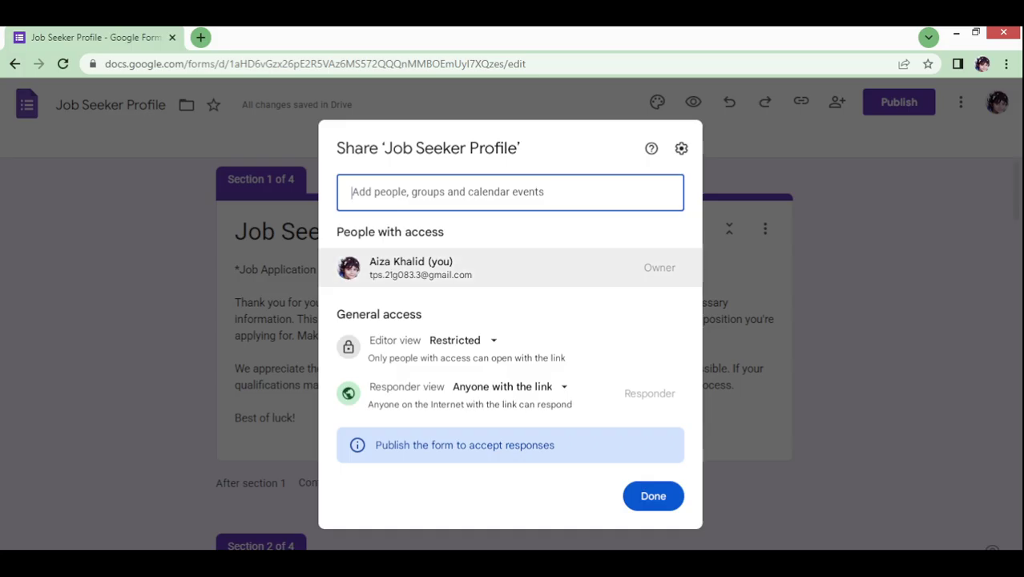
click(652, 495)
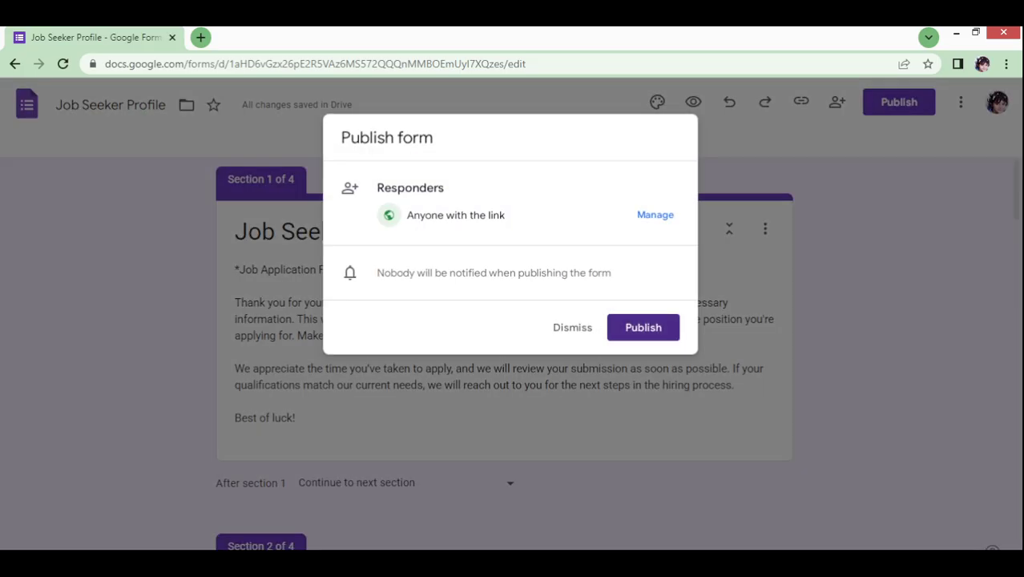
click(643, 327)
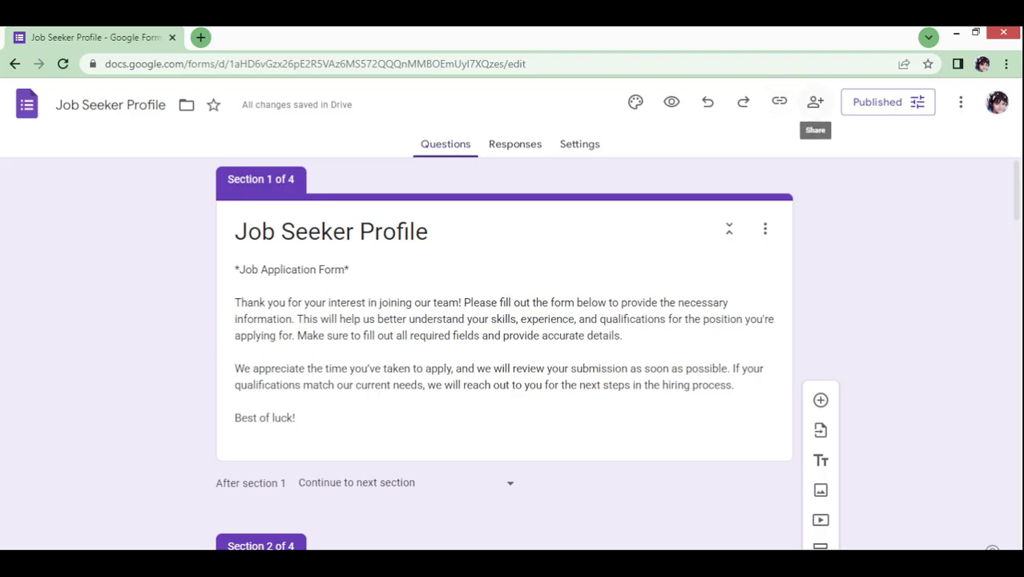
Copy the responder link of the published form from its sharing settings
click(815, 102)
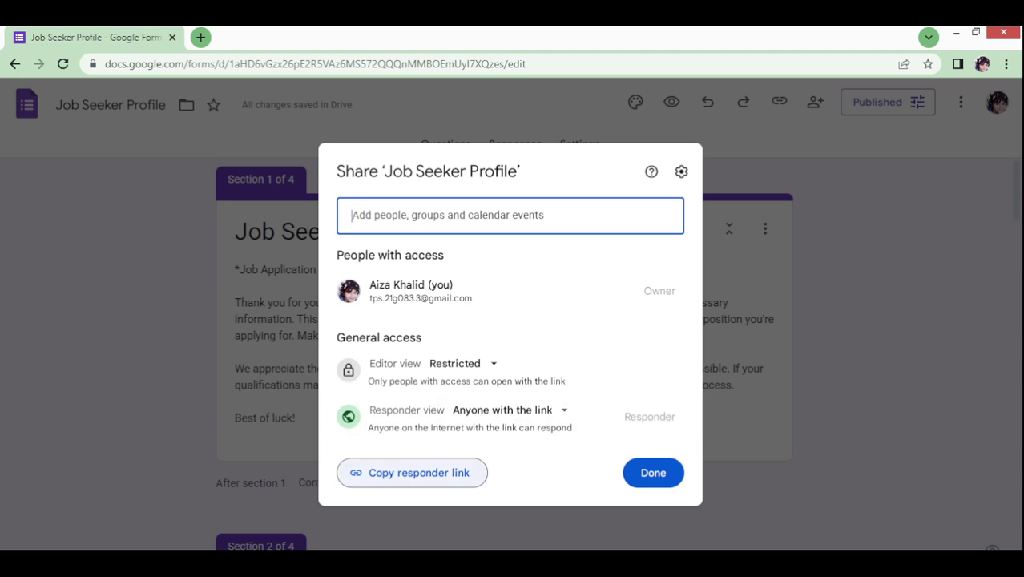
click(412, 472)
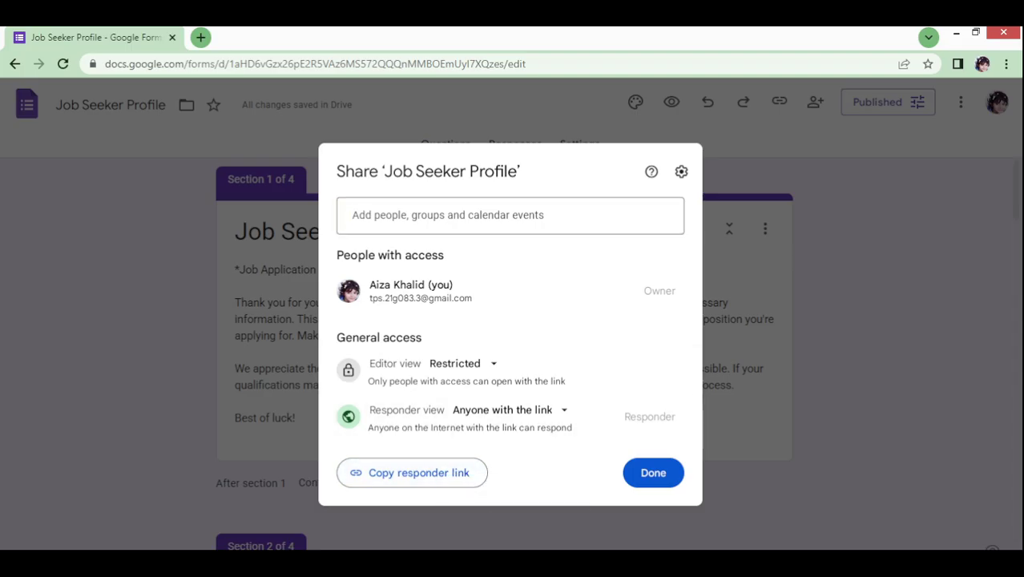
click(653, 473)
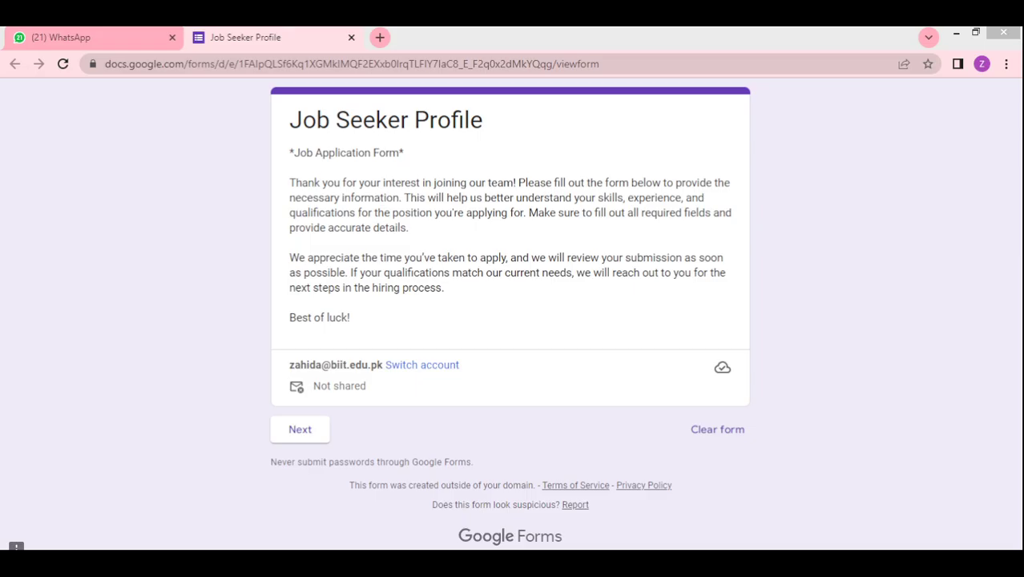
Continue to the Profile Information page of the shared form as a respondent and look through its questions
drag(384, 364, 289, 364)
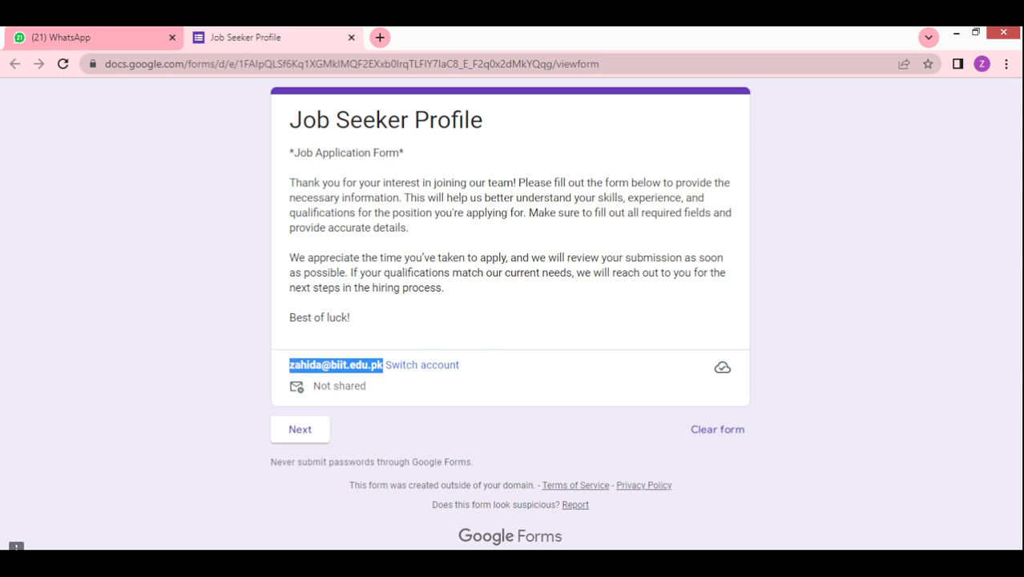
click(336, 365)
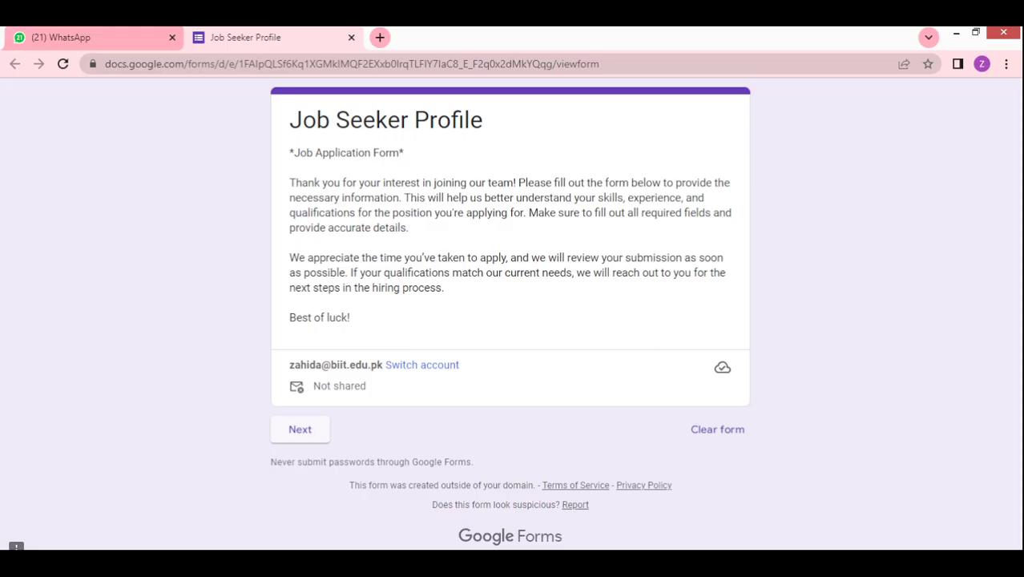
click(300, 429)
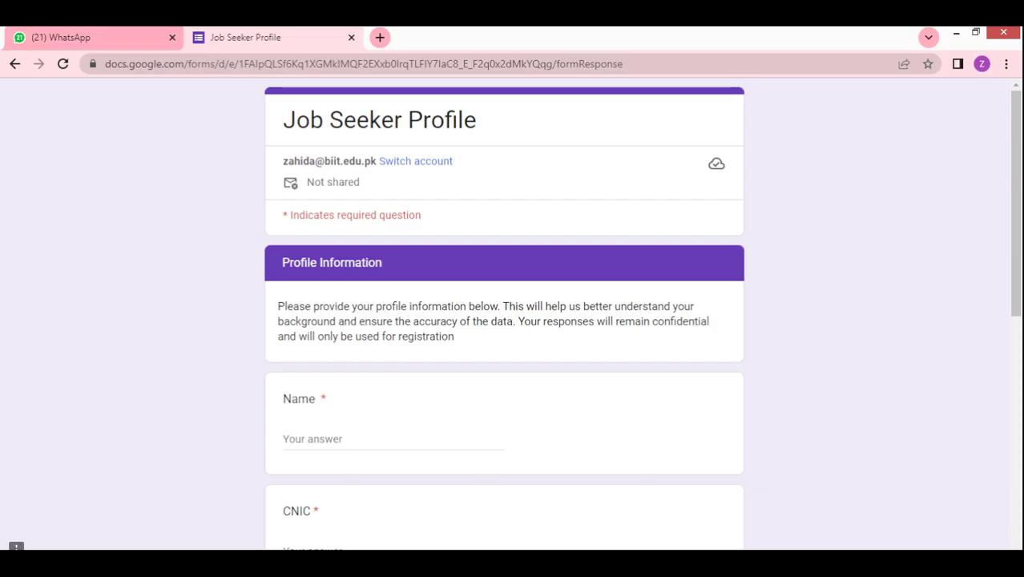
scroll(504, 320, down, 7)
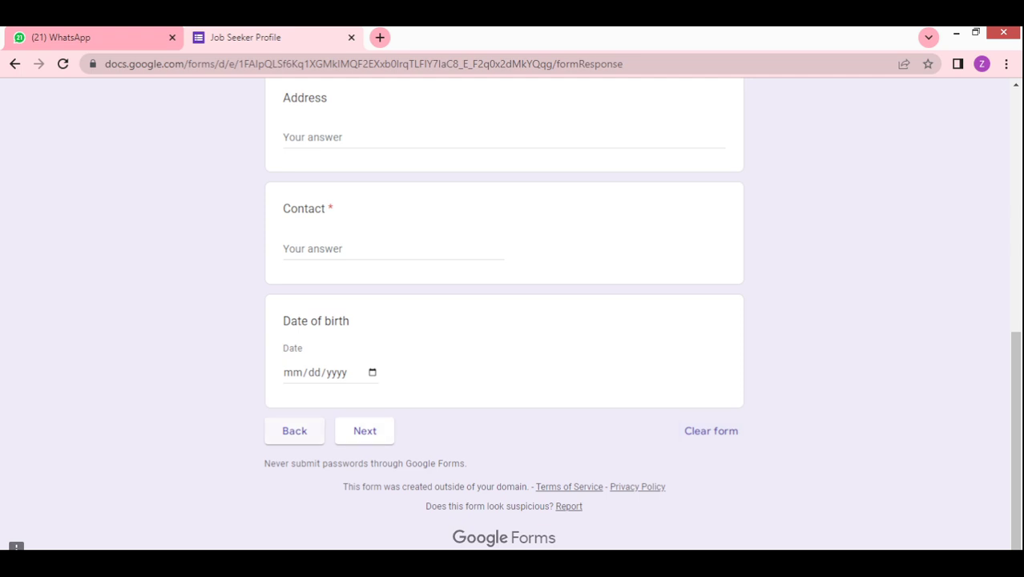
scroll(504, 320, up, 2)
scroll(504, 321, down, 4)
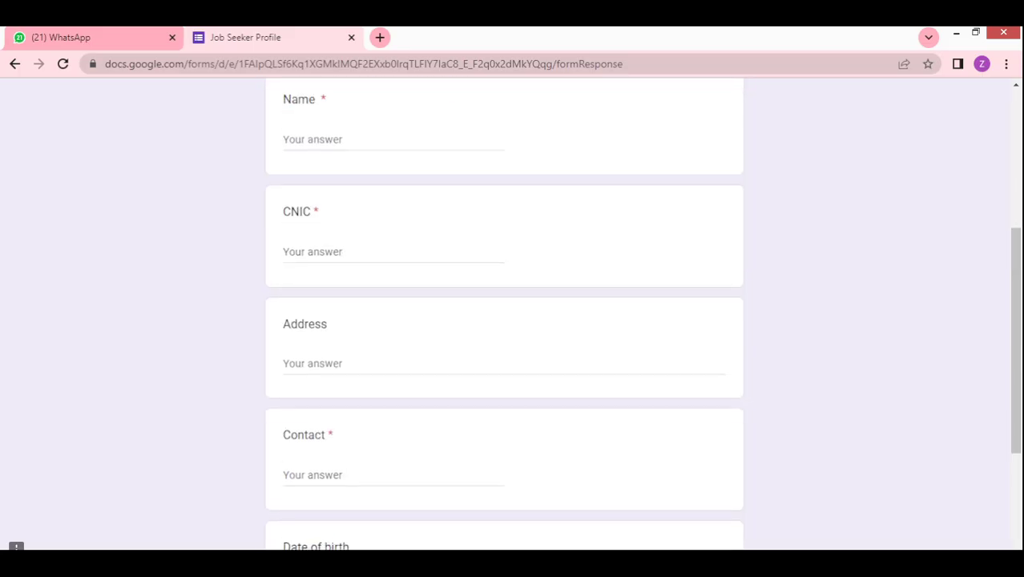
scroll(503, 320, up, 2)
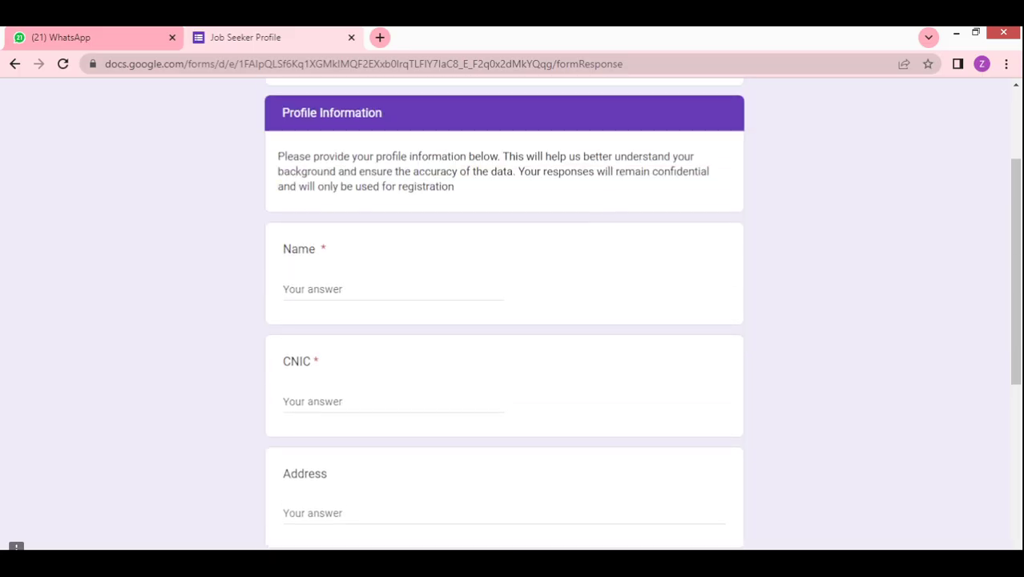
Fill in the applicant's name and CNIC number in the Profile Information section
click(392, 289)
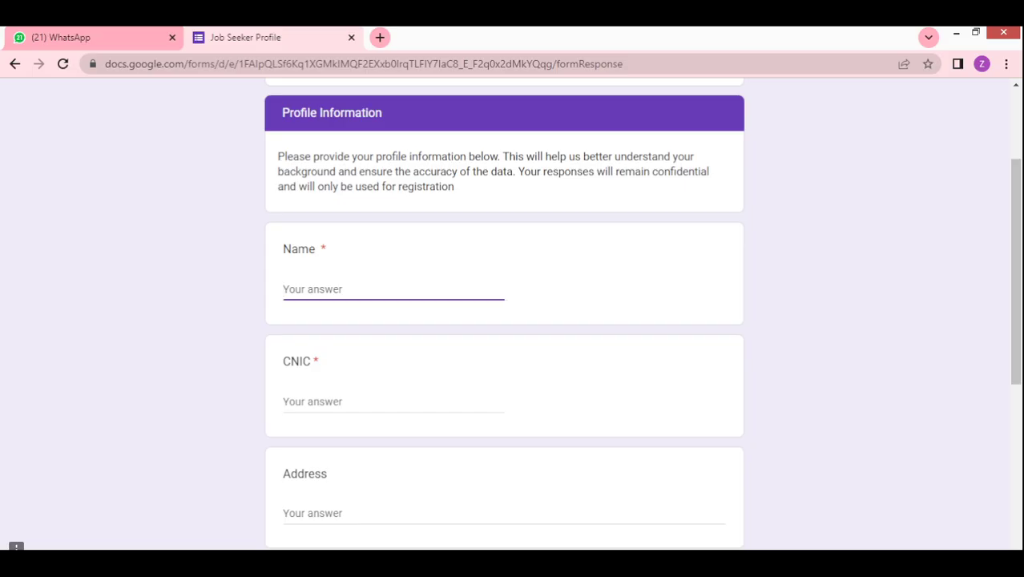
text(aiza)
click(392, 402)
text(1234)
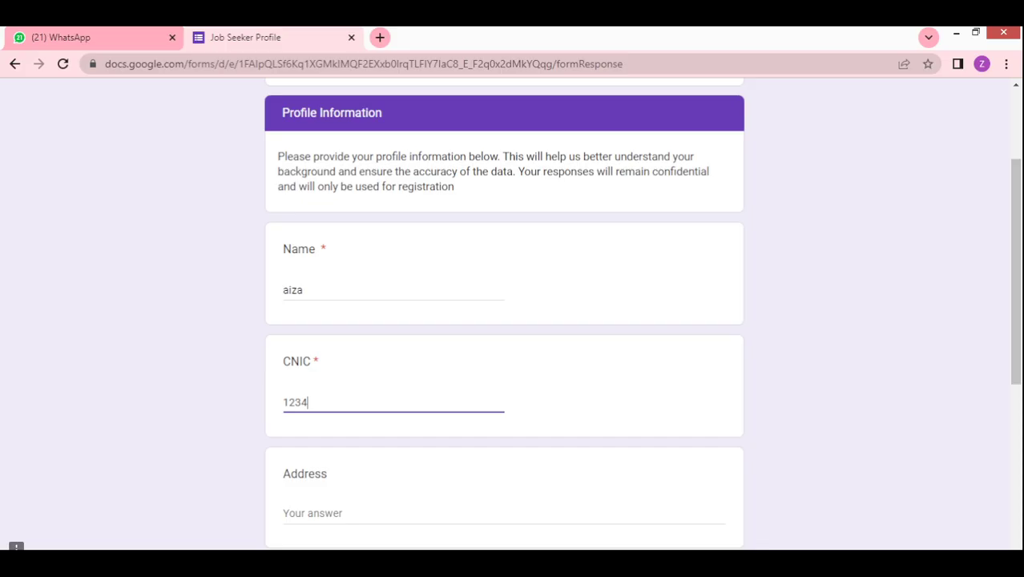
Fill in the applicant's address and contact number in the Profile Information section
scroll(513, 320, down, 1)
click(312, 439)
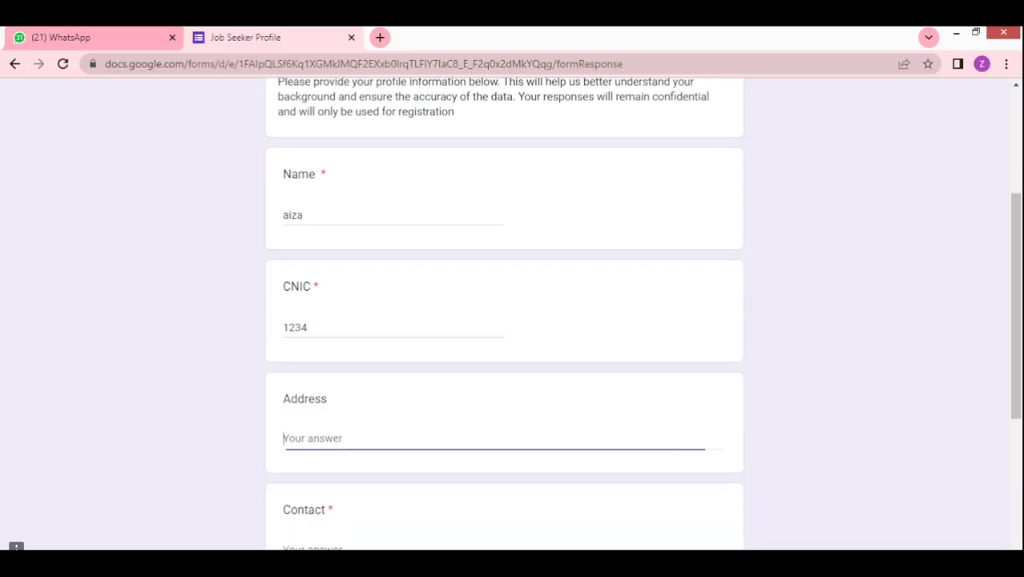
text(rw)
text(o)
key(BackSpace)
text(p)
scroll(513, 320, down, 3)
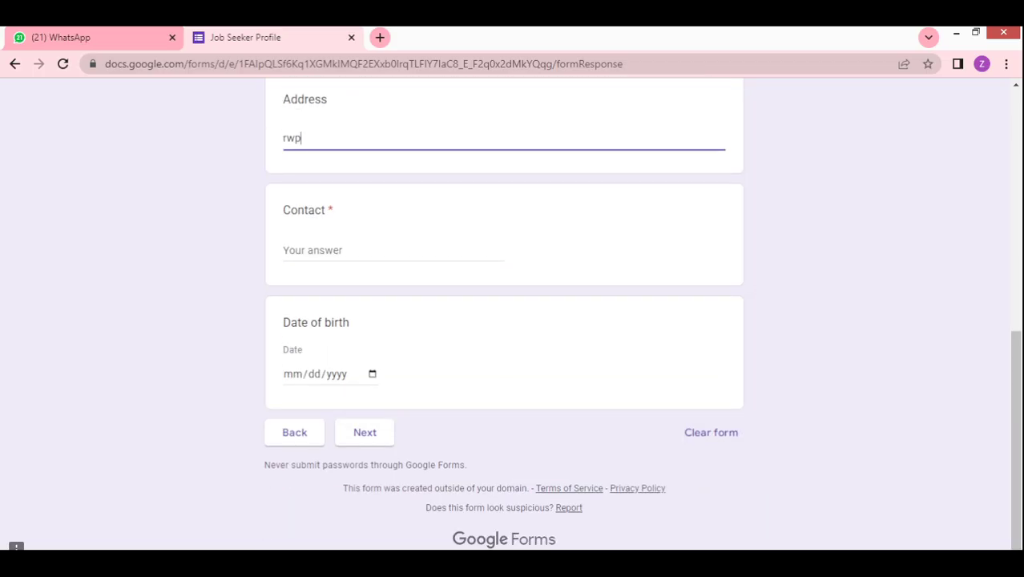
click(312, 251)
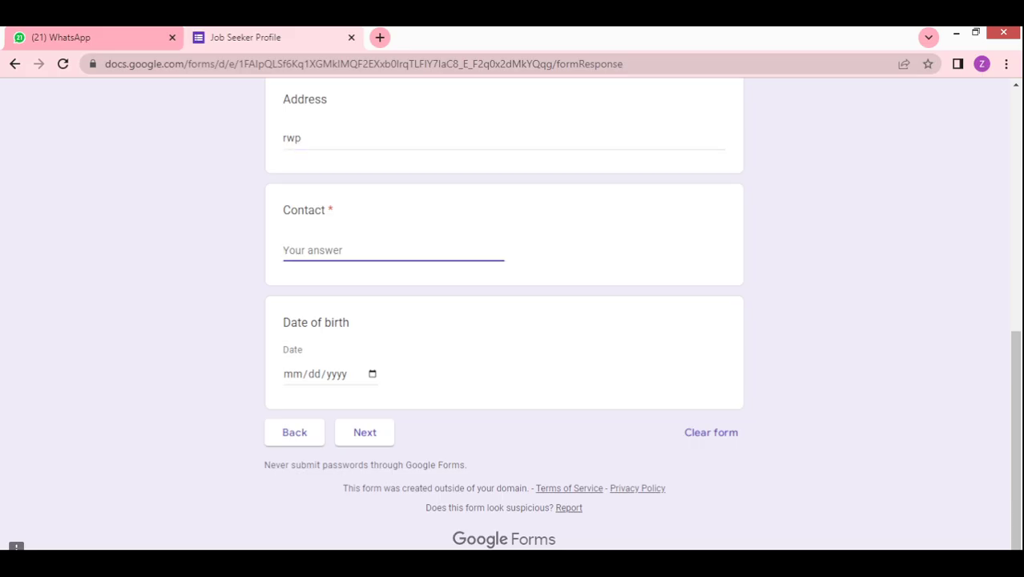
text(34566)
Pick the applicant's date of birth from the calendar and continue to the Education section
click(372, 374)
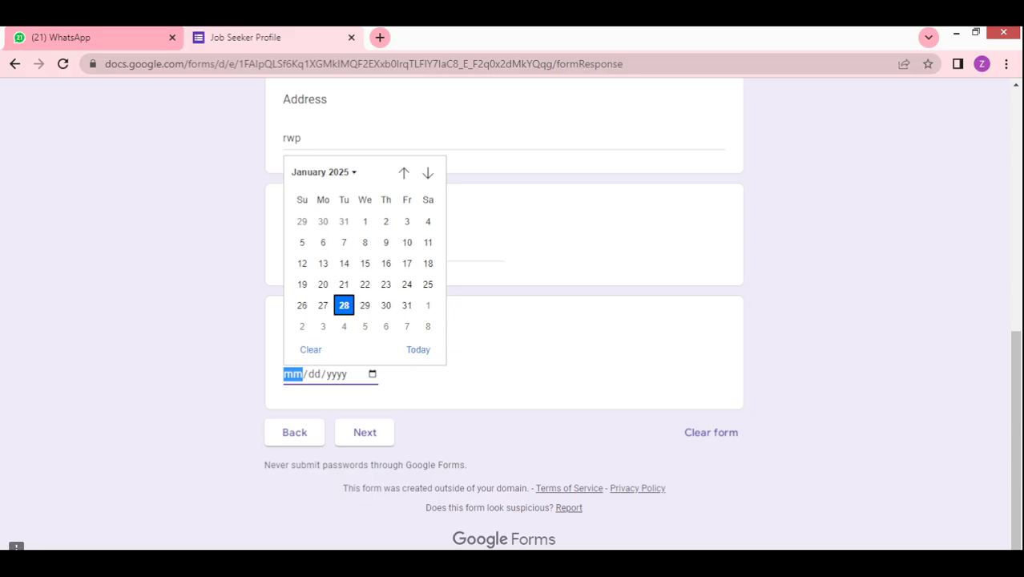
click(322, 172)
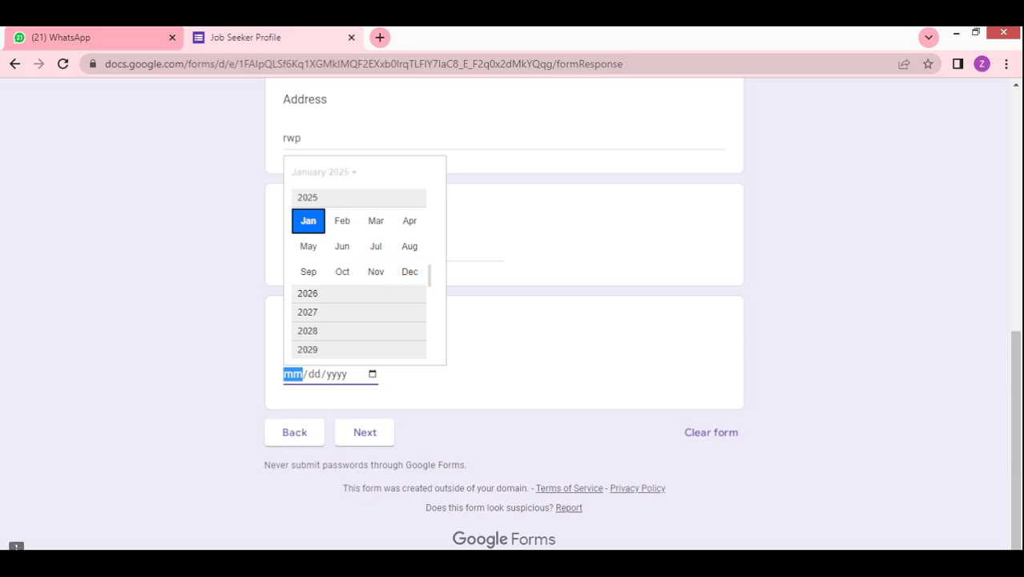
click(393, 293)
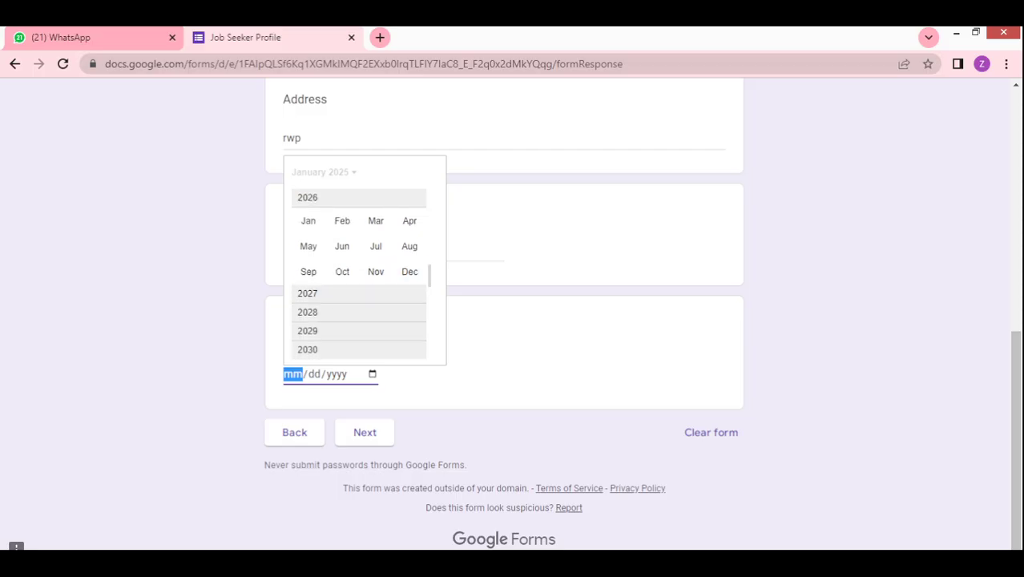
mouse_move(430, 276)
mouse_down()
mouse_move(430, 294)
mouse_move(430, 275)
mouse_up()
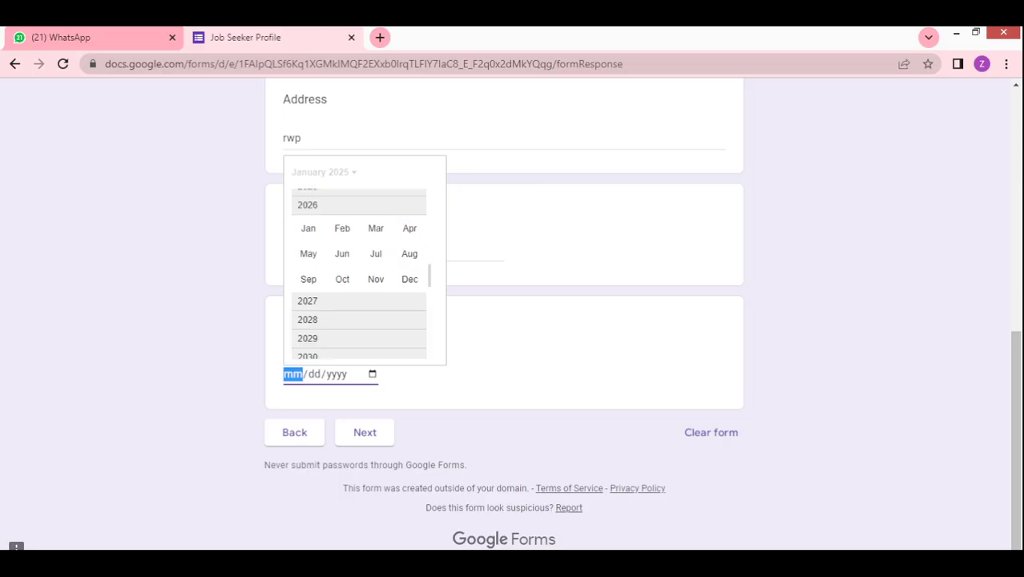
click(323, 172)
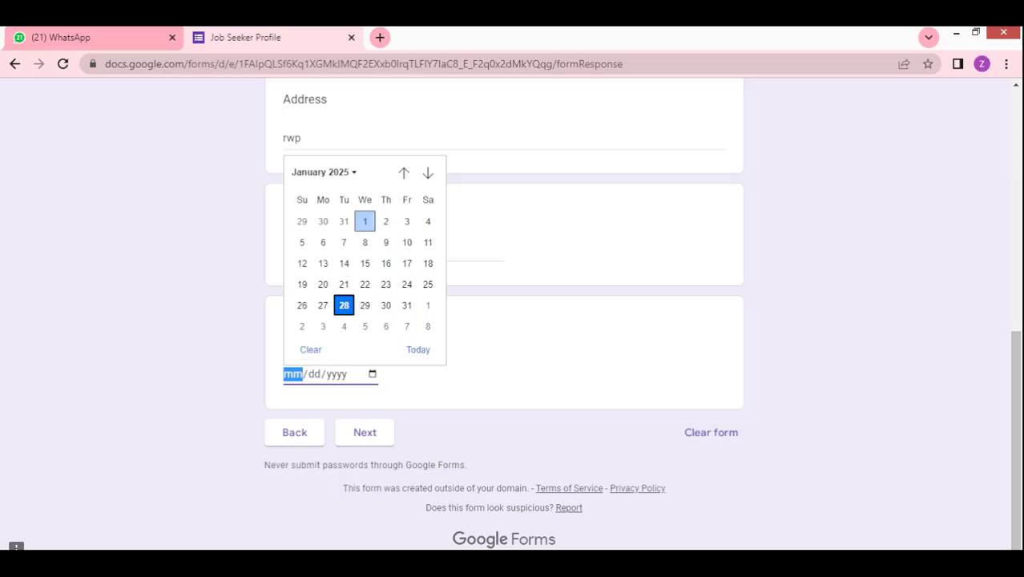
click(364, 221)
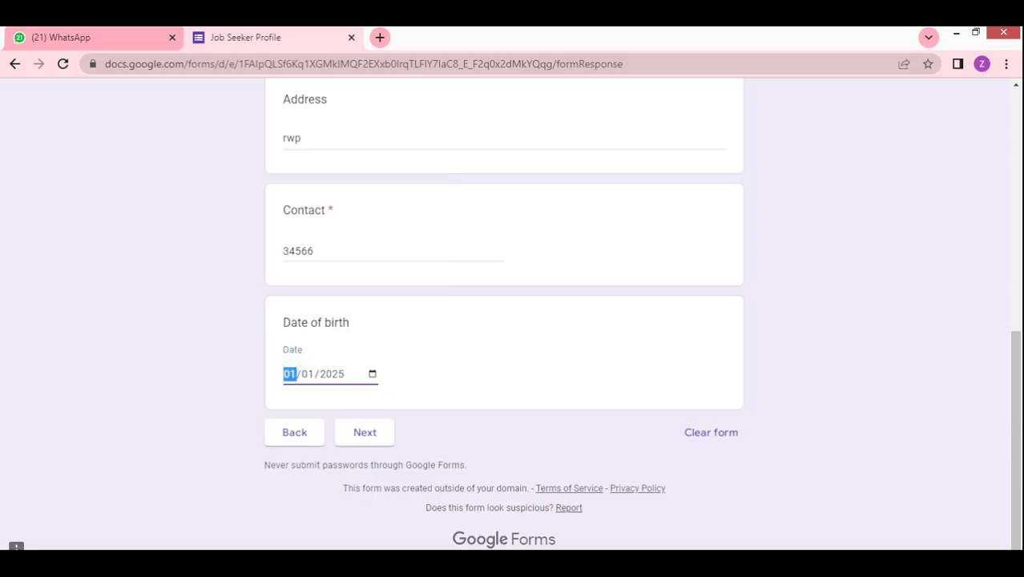
click(365, 432)
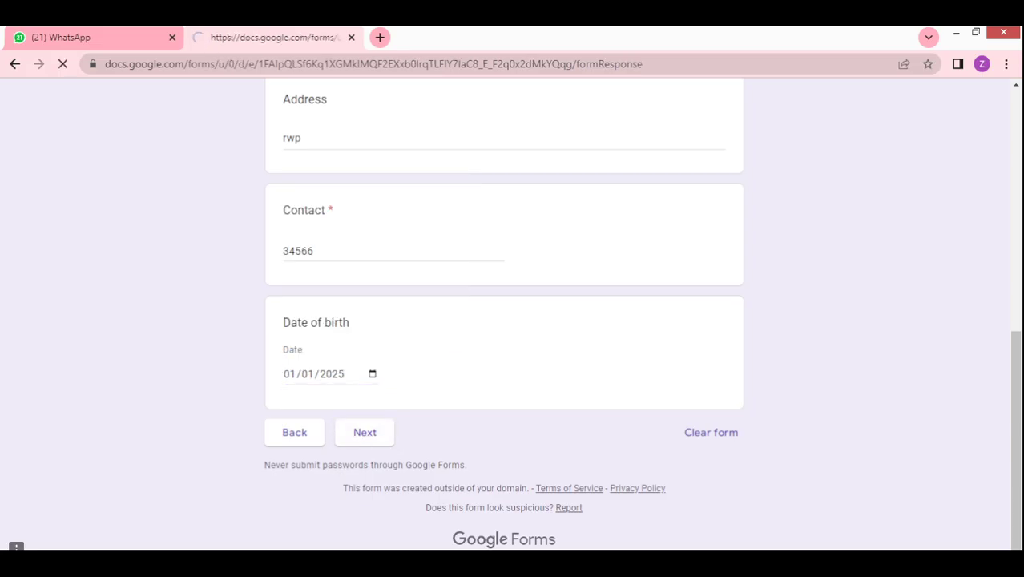
Select Metric as the applicant's education and continue to the Job Experience section
scroll(504, 321, down, 2)
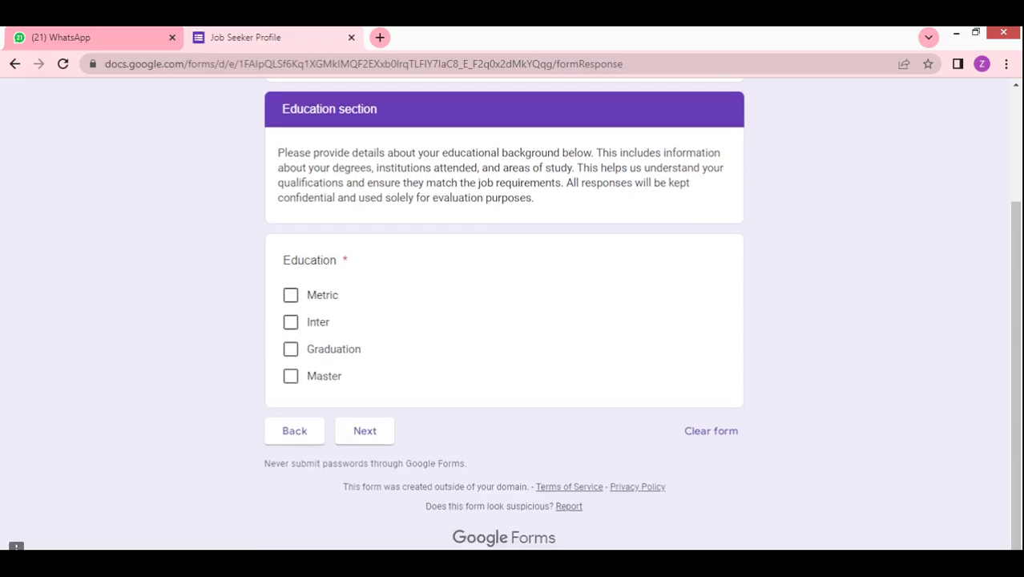
click(291, 295)
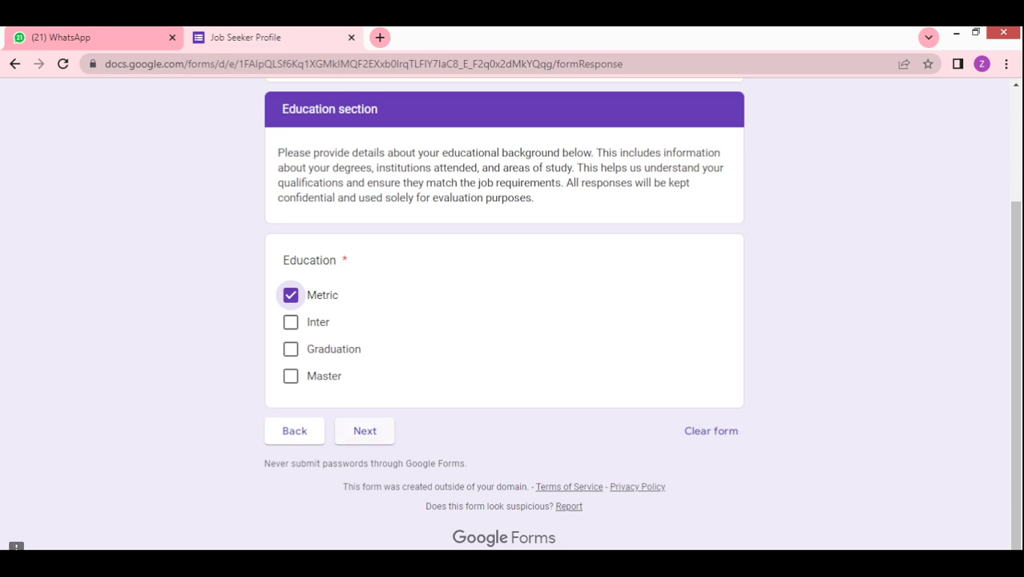
click(365, 430)
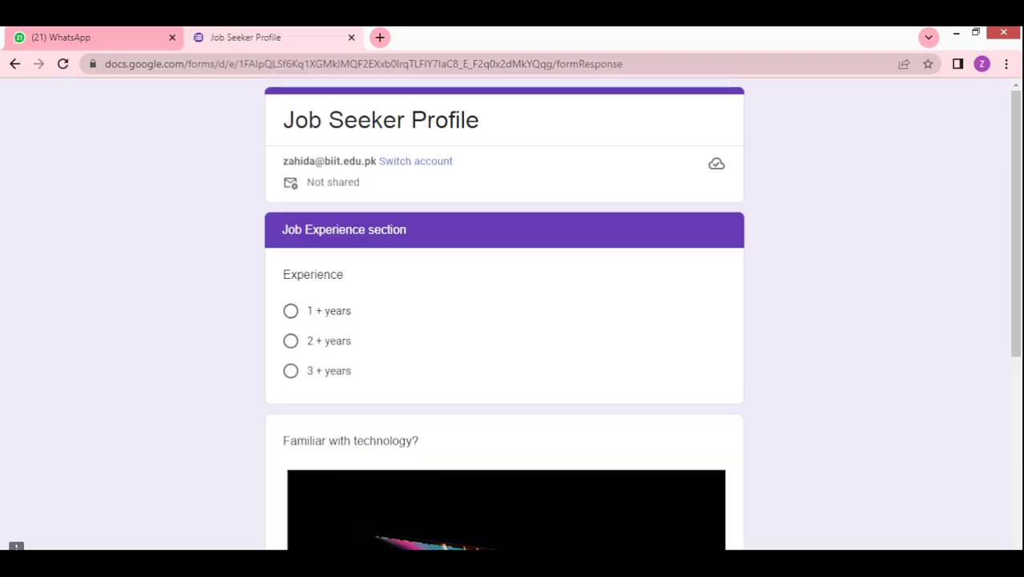
Choose 1 + years for Experience and No for "Familiar with technology?", and submit the response
scroll(504, 320, down, 2)
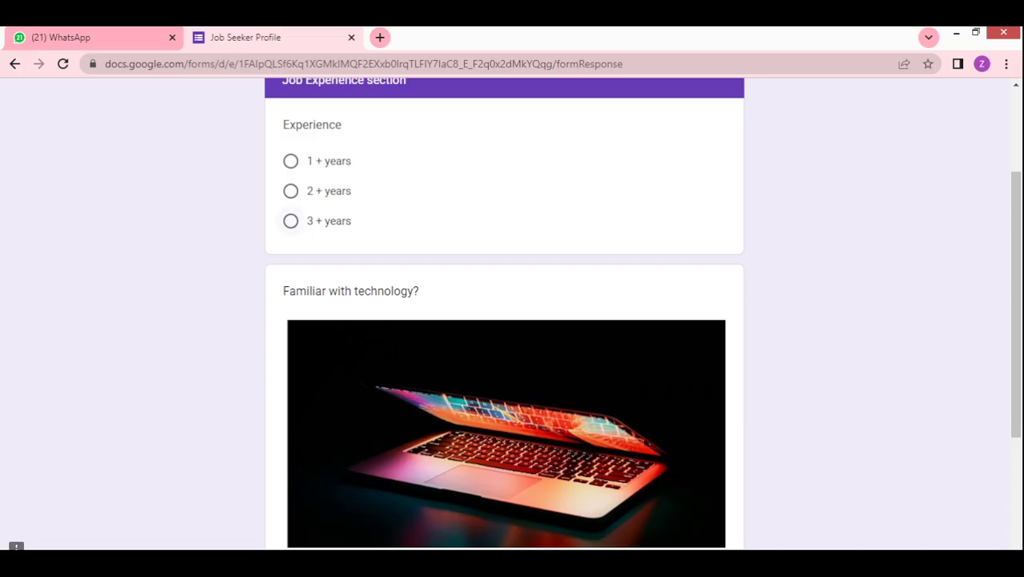
click(290, 160)
scroll(290, 161, down, 3)
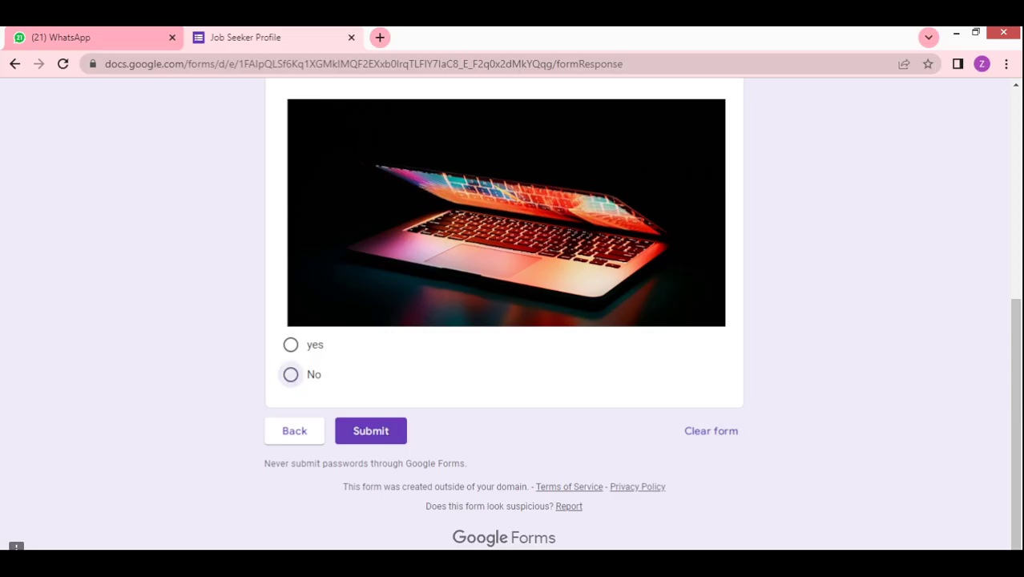
click(290, 374)
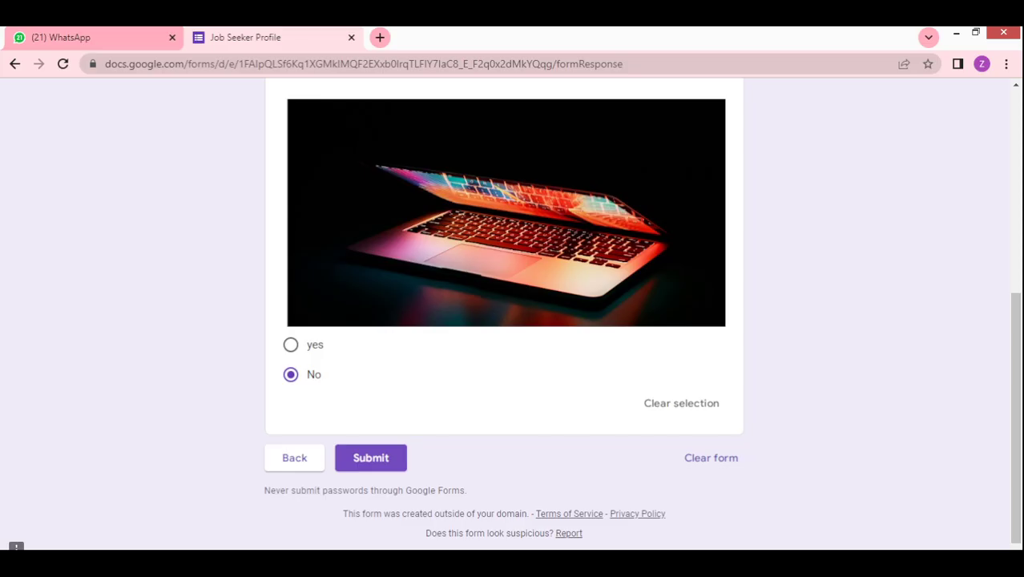
click(371, 457)
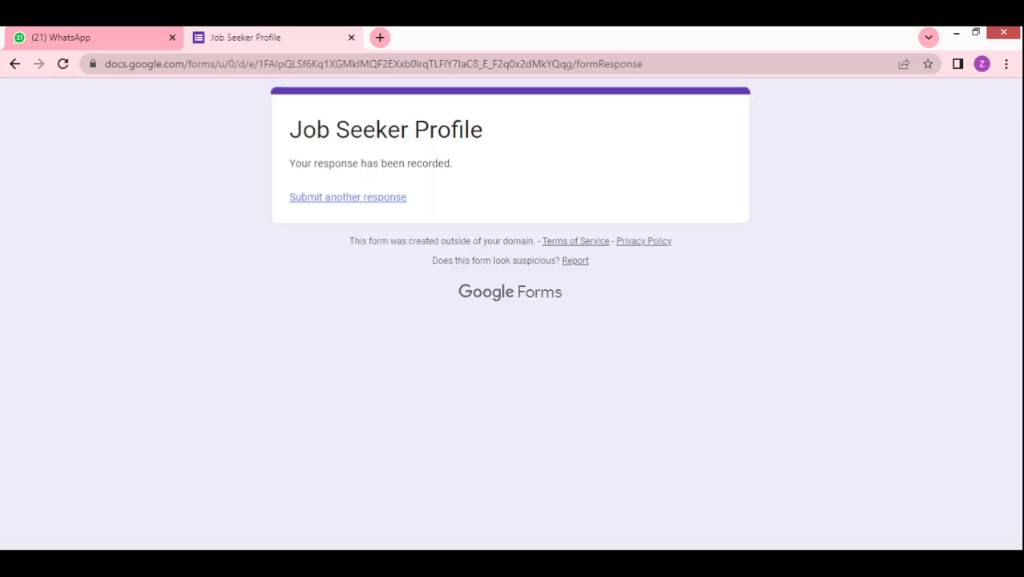
Switch back to the Job Seeker Profile form editor and look over its sections and questions
mouse_move(430, 564)
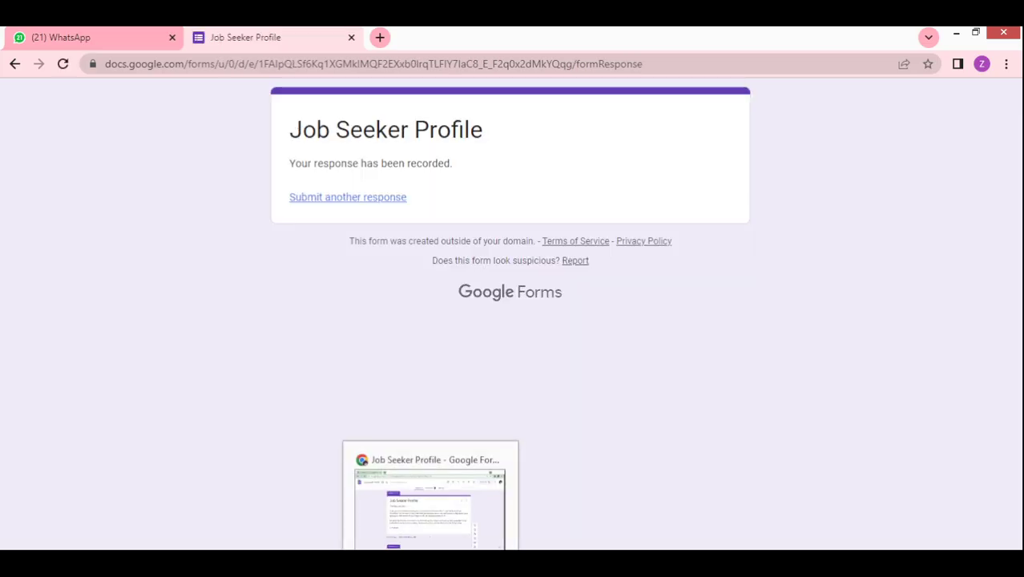
click(430, 496)
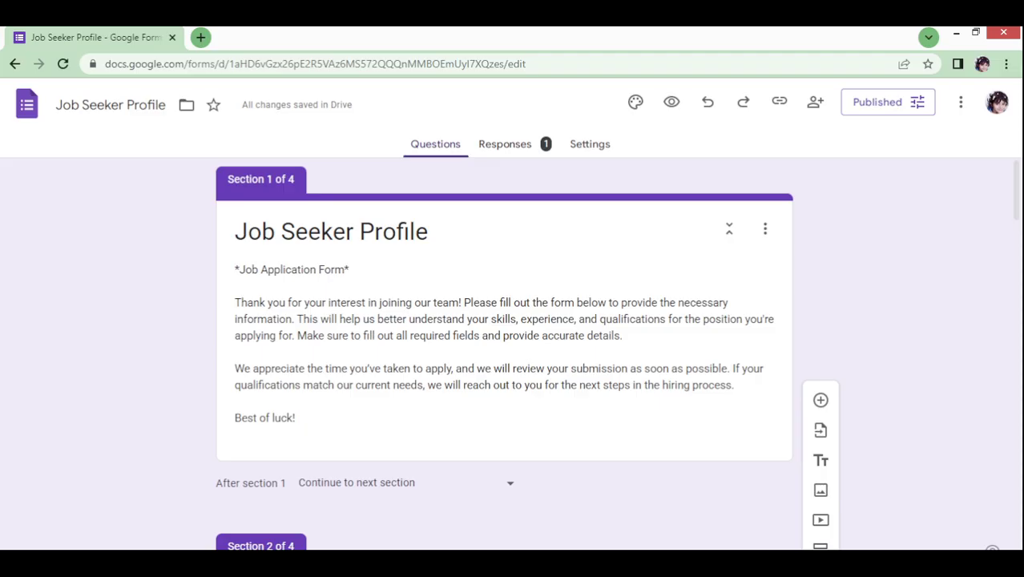
scroll(505, 353, down, 5)
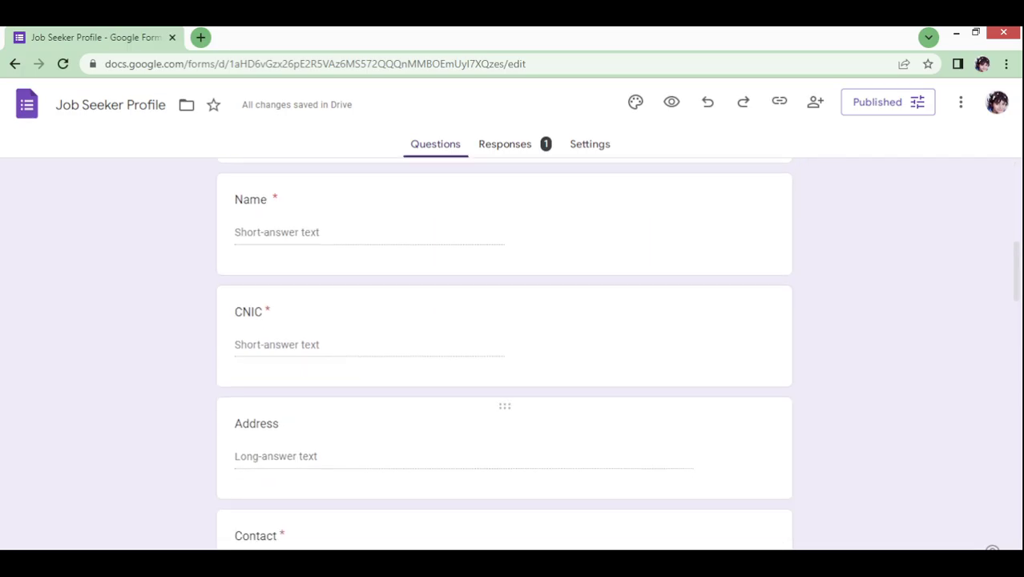
scroll(504, 352, up, 5)
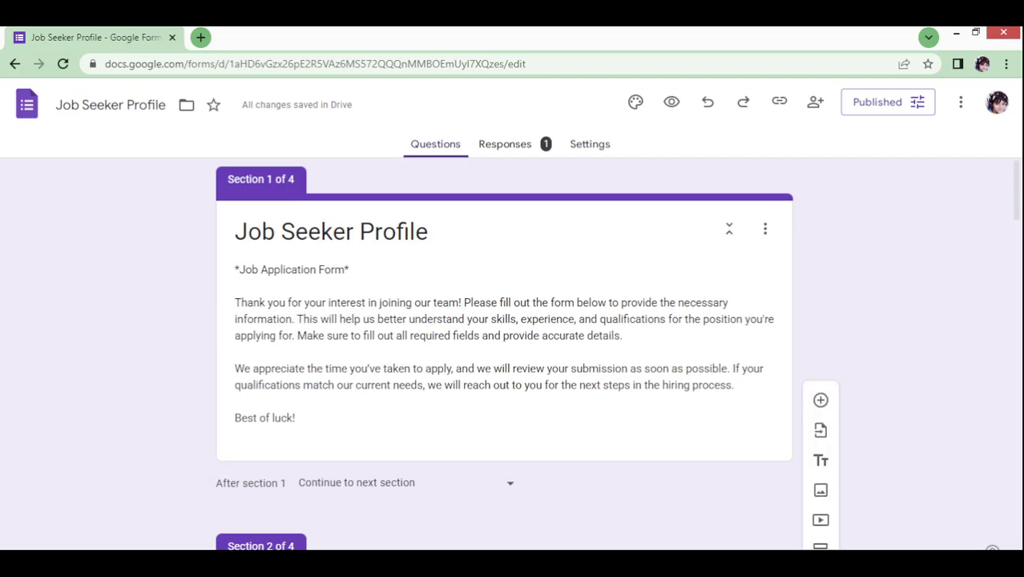
scroll(504, 353, down, 5)
scroll(505, 353, up, 5)
Open the form's responses and examine the summary of the profile answers and the education, experience and technology charts
click(505, 143)
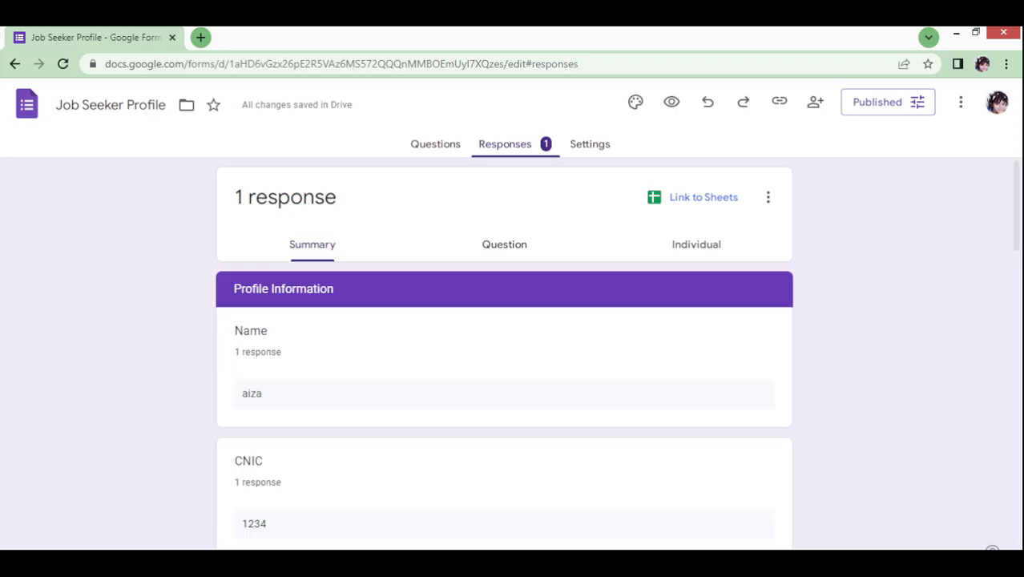
scroll(505, 352, down, 12)
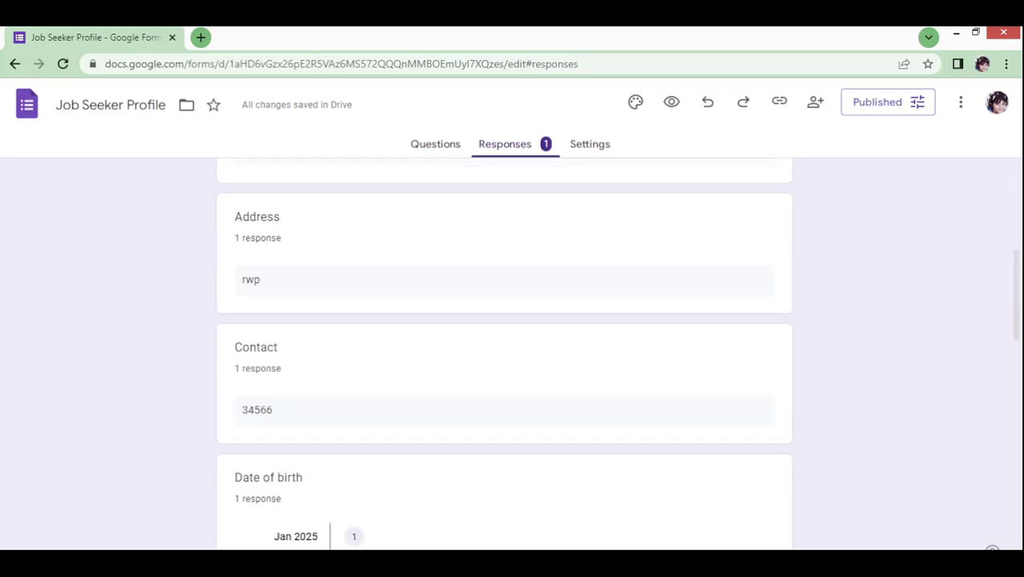
scroll(505, 352, up, 3)
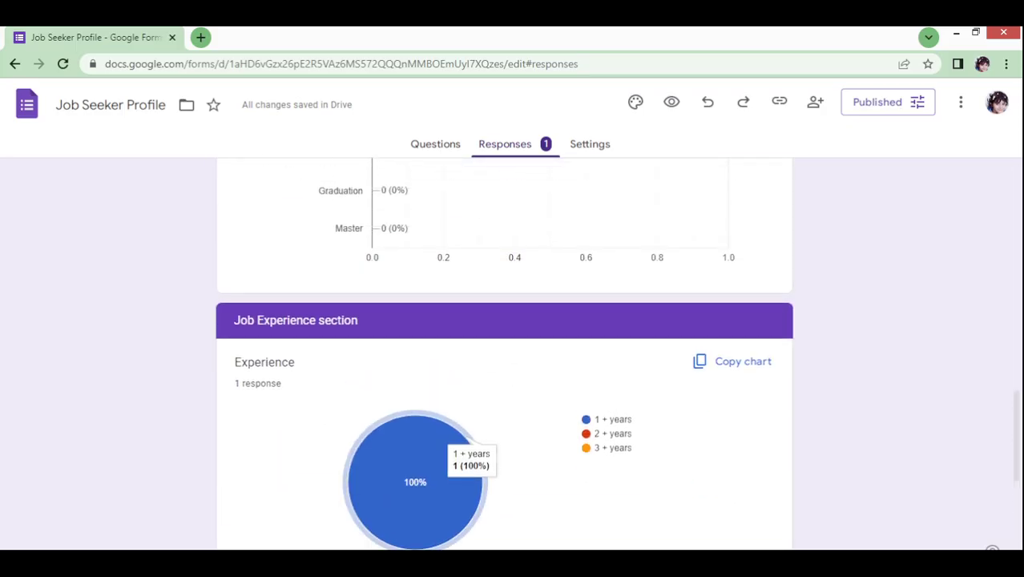
scroll(449, 372, down, 3)
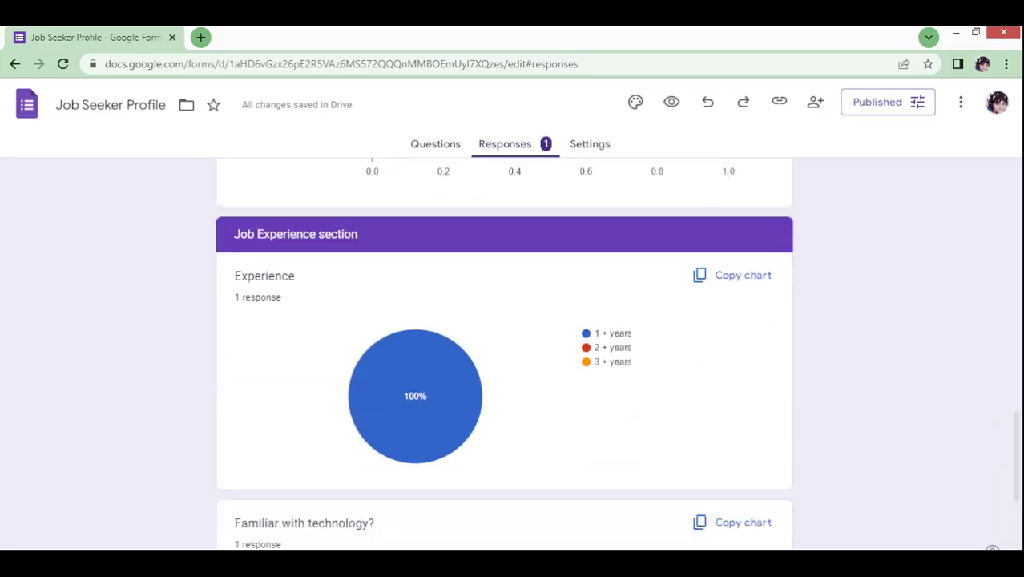
scroll(448, 373, down, 3)
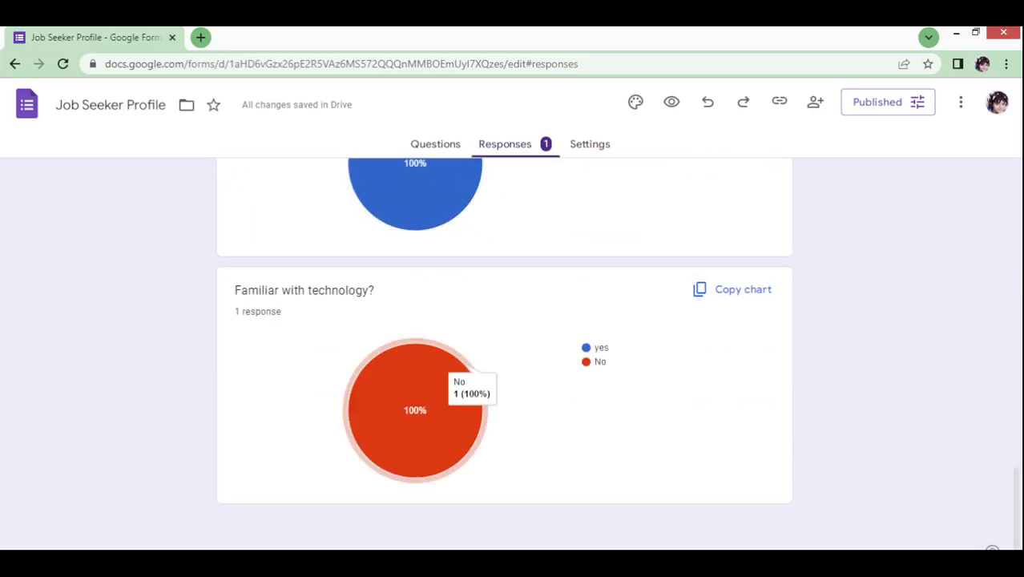
scroll(449, 372, up, 5)
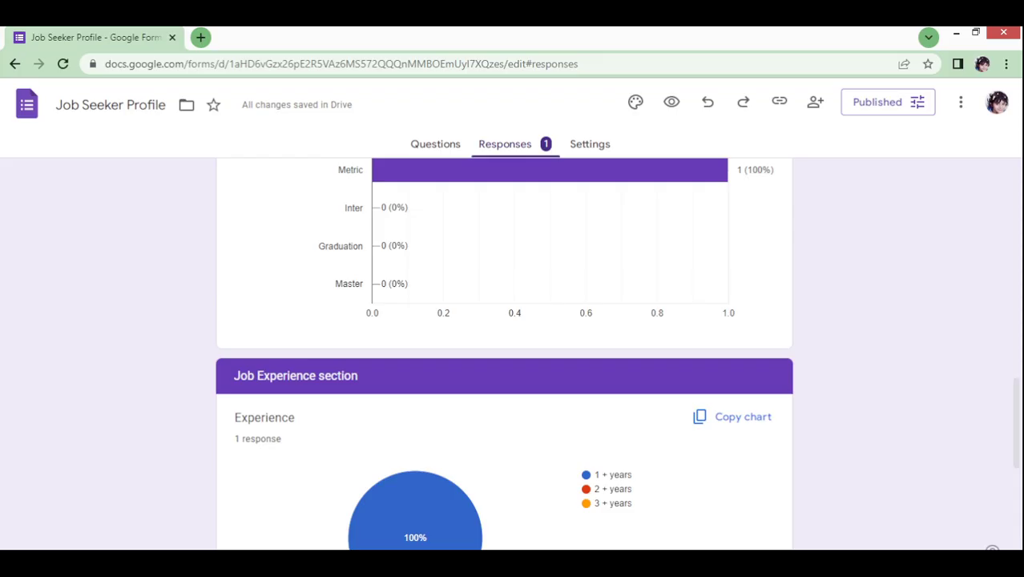
scroll(505, 353, up, 5)
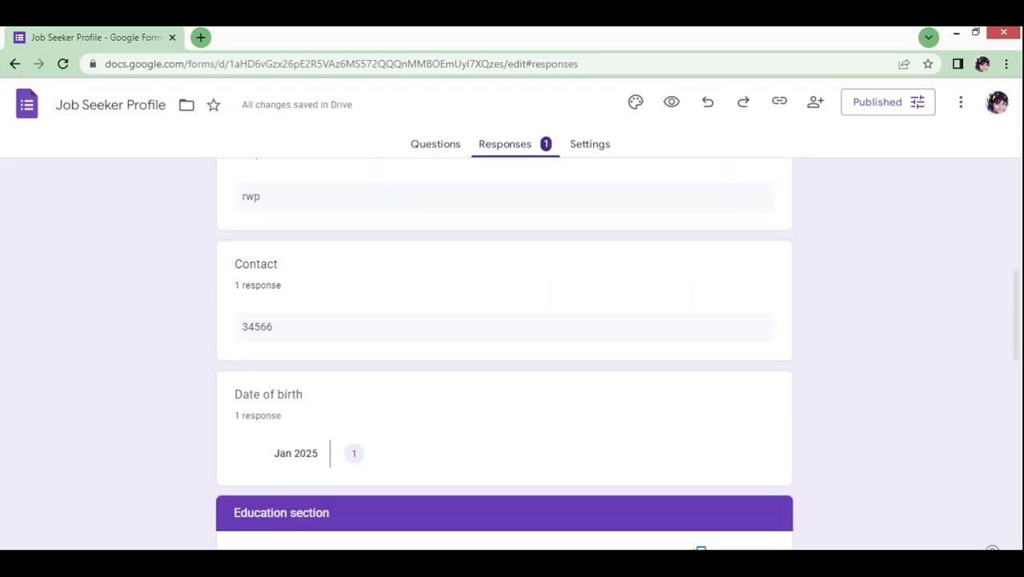
scroll(504, 352, up, 2)
scroll(505, 353, up, 4)
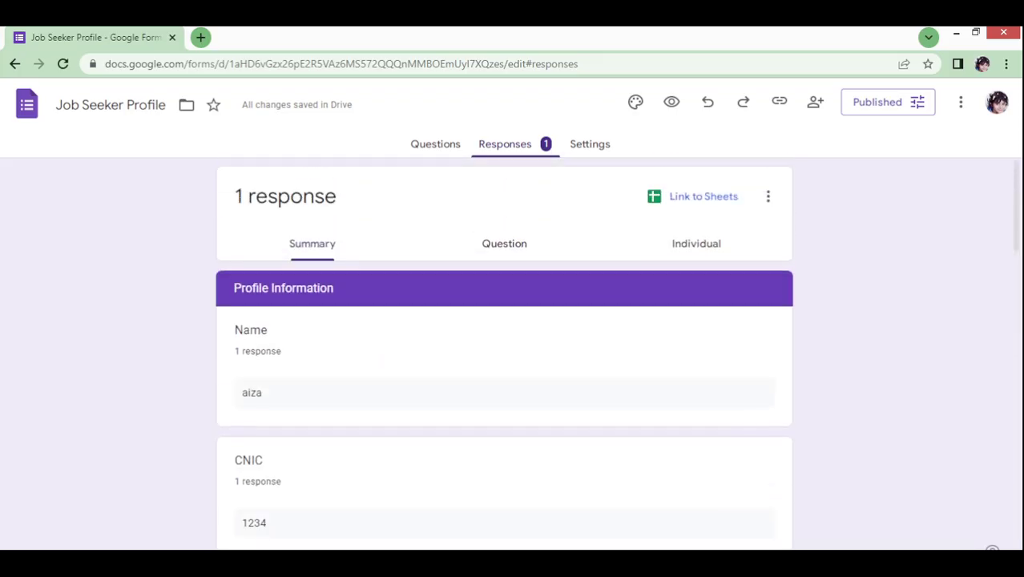
scroll(505, 353, down, 9)
scroll(504, 353, down, 8)
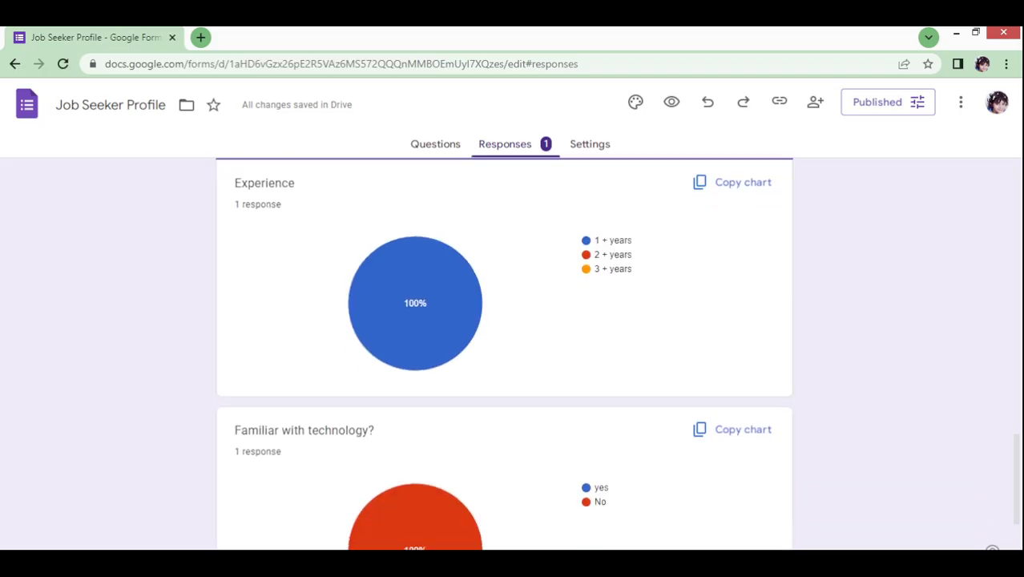
scroll(504, 352, up, 6)
scroll(505, 353, down, 6)
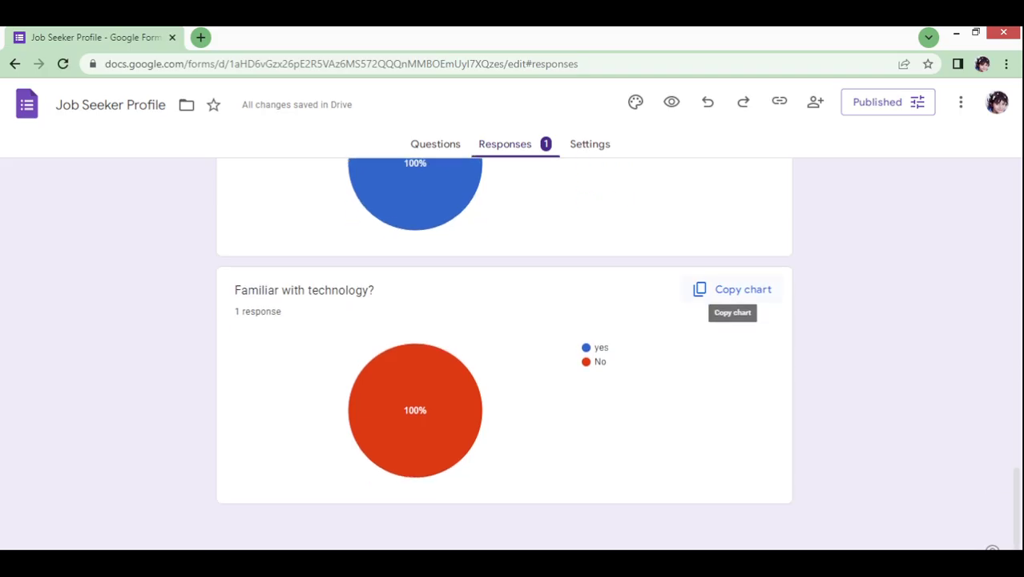
scroll(732, 292, up, 4)
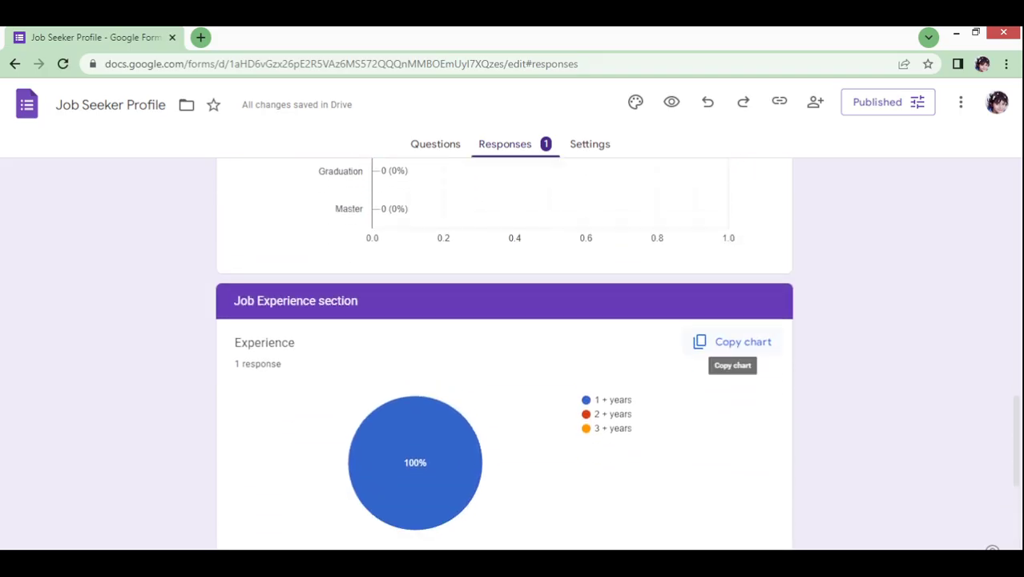
scroll(732, 344, up, 4)
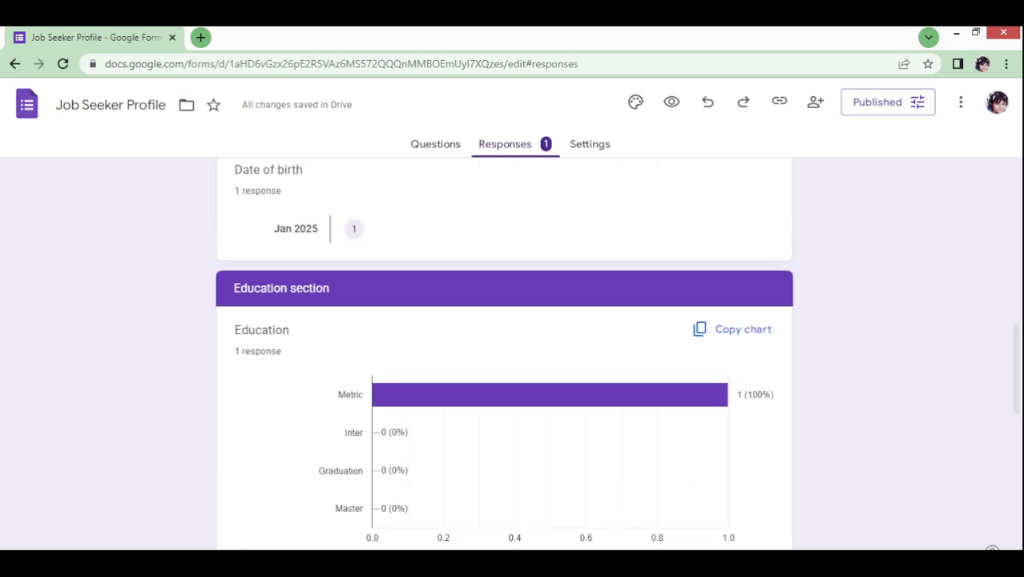
scroll(732, 345, up, 5)
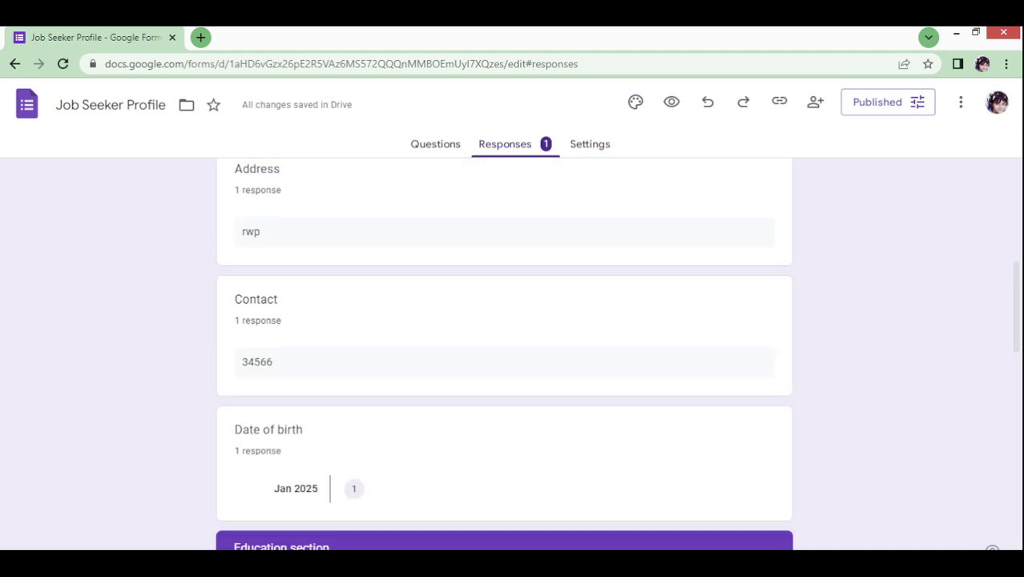
scroll(503, 352, up, 3)
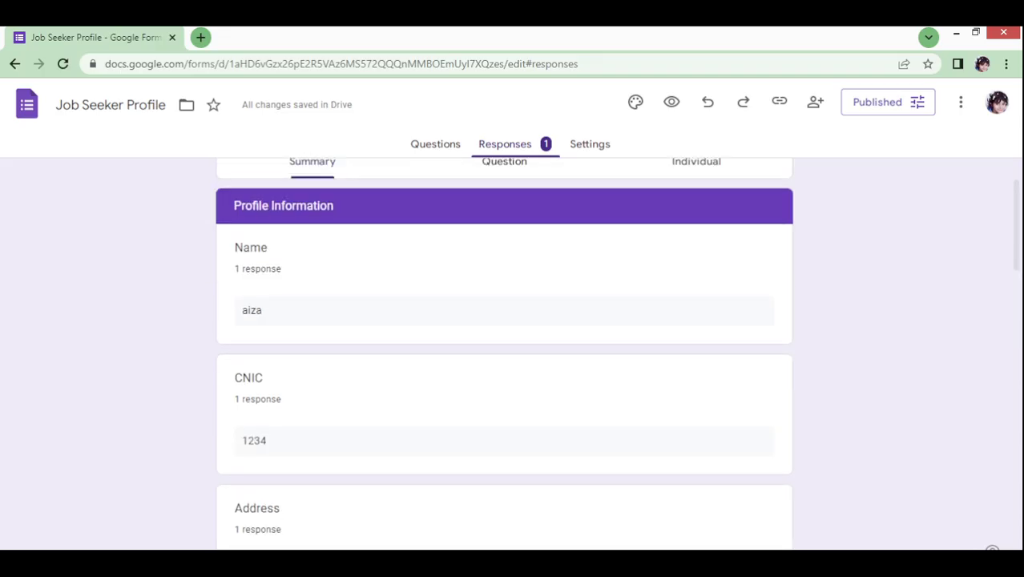
scroll(504, 352, up, 1)
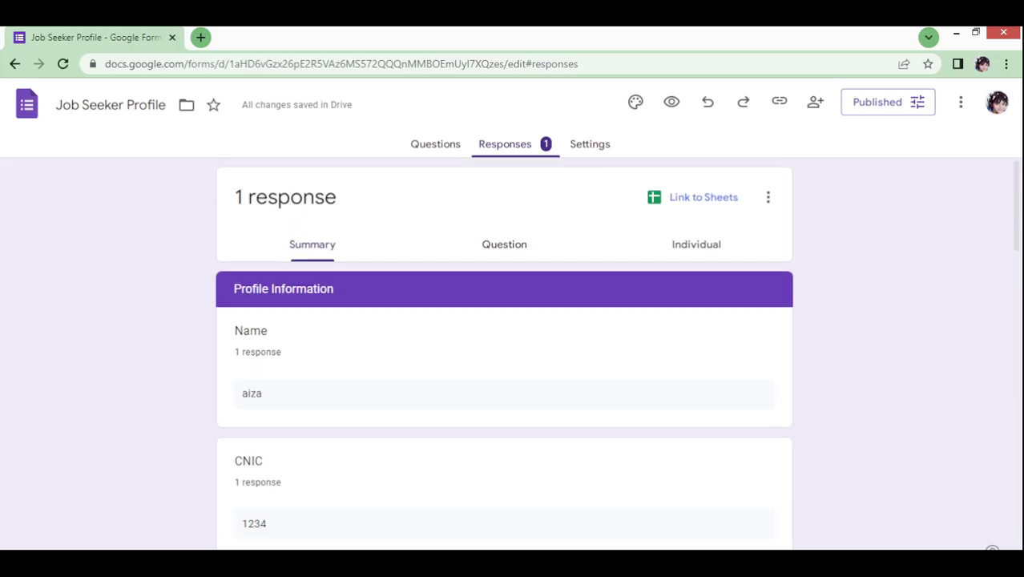